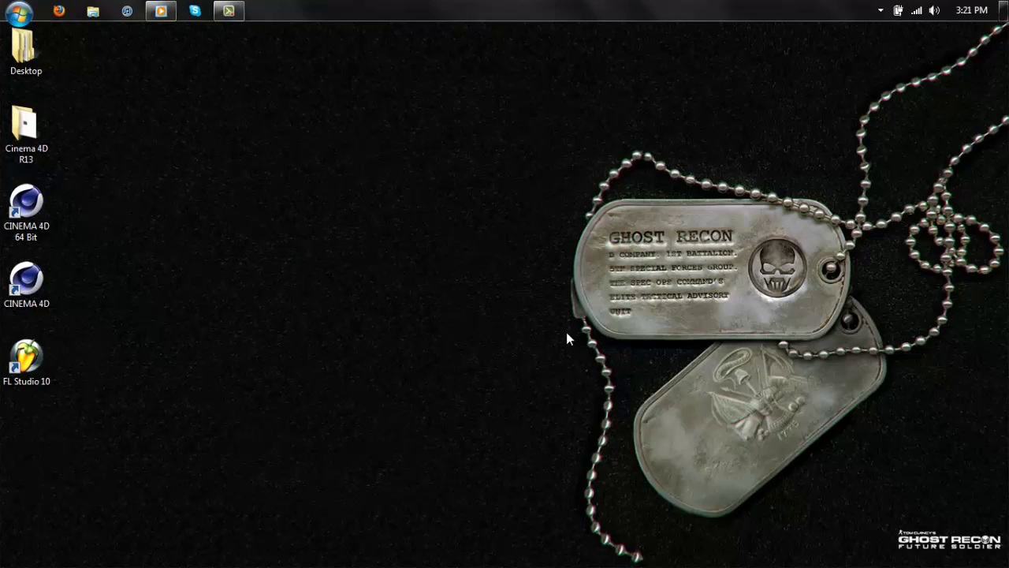
{"action": "left_click_drag", "start_coordinate": [216, 162], "coordinate": [361, 424]}
{"action": "left_click_drag", "start_coordinate": [396, 302], "coordinate": [452, 357]}
{"action": "left_click_drag", "start_coordinate": [326, 143], "coordinate": [380, 213]}
{"action": "left_click_drag", "start_coordinate": [300, 214], "coordinate": [179, 255]}
{"action": "left_click_drag", "start_coordinate": [112, 299], "coordinate": [183, 270]}
{"action": "left_click_drag", "start_coordinate": [287, 58], "coordinate": [821, 470]}
{"action": "left_click_drag", "start_coordinate": [446, 261], "coordinate": [596, 286]}
{"action": "left_click_drag", "start_coordinate": [385, 354], "coordinate": [921, 135]}
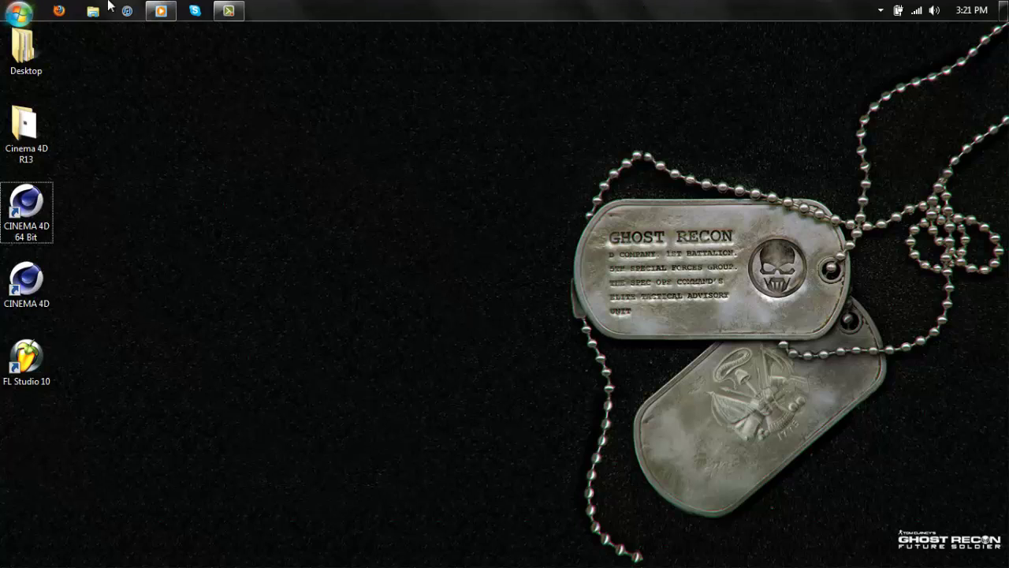
- Launch the 64-bit version of CINEMA 4D from the desktop with its new empty project
{"action": "double_click", "coordinate": [26, 203]}
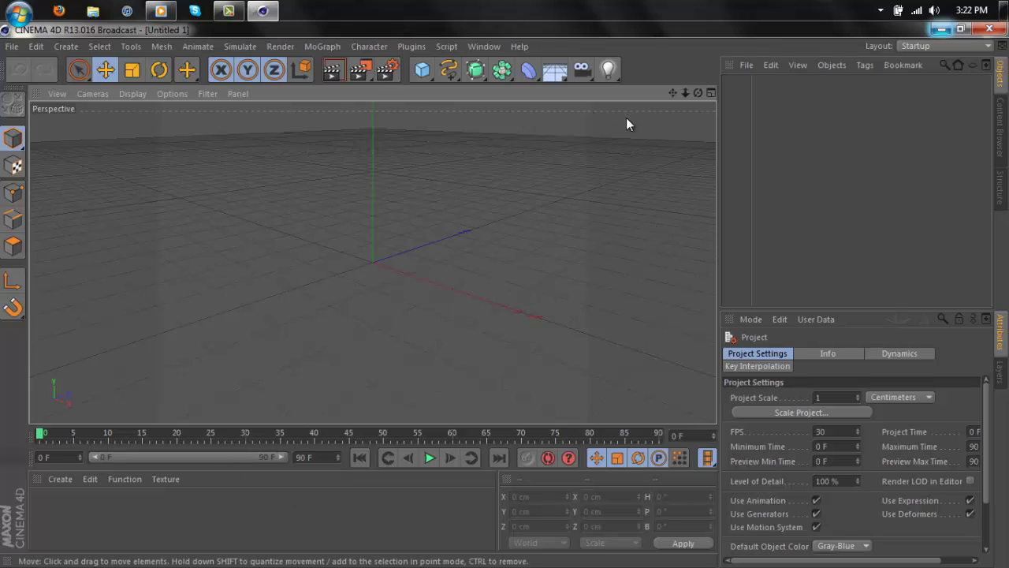
{"action": "left_click_drag", "start_coordinate": [698, 92], "coordinate": [505, 298]}
{"action": "left_click_drag", "start_coordinate": [674, 93], "coordinate": [508, 296]}
{"action": "left_click_drag", "start_coordinate": [697, 90], "coordinate": [505, 295]}
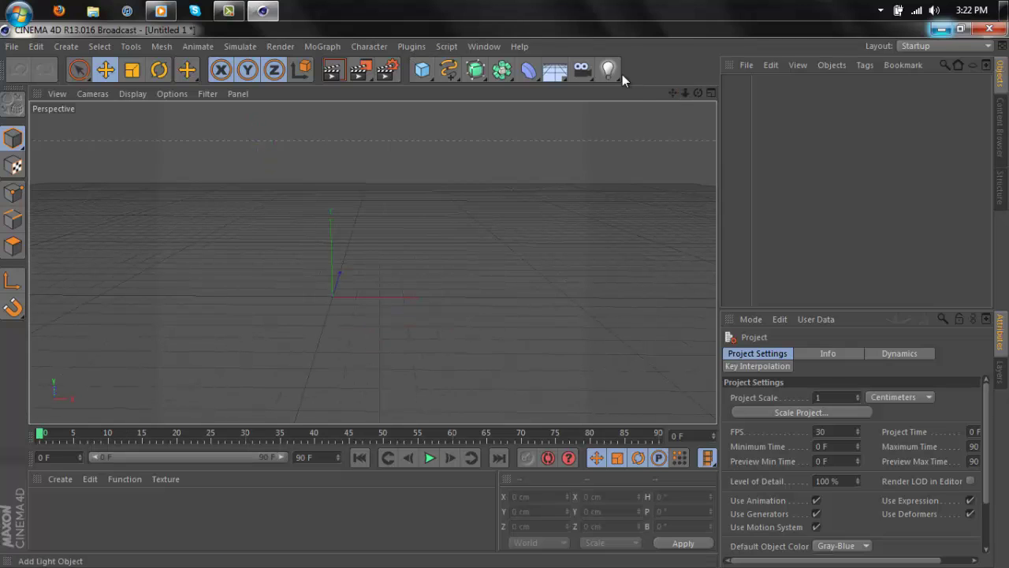
{"action": "left_click_drag", "start_coordinate": [675, 91], "coordinate": [505, 300]}
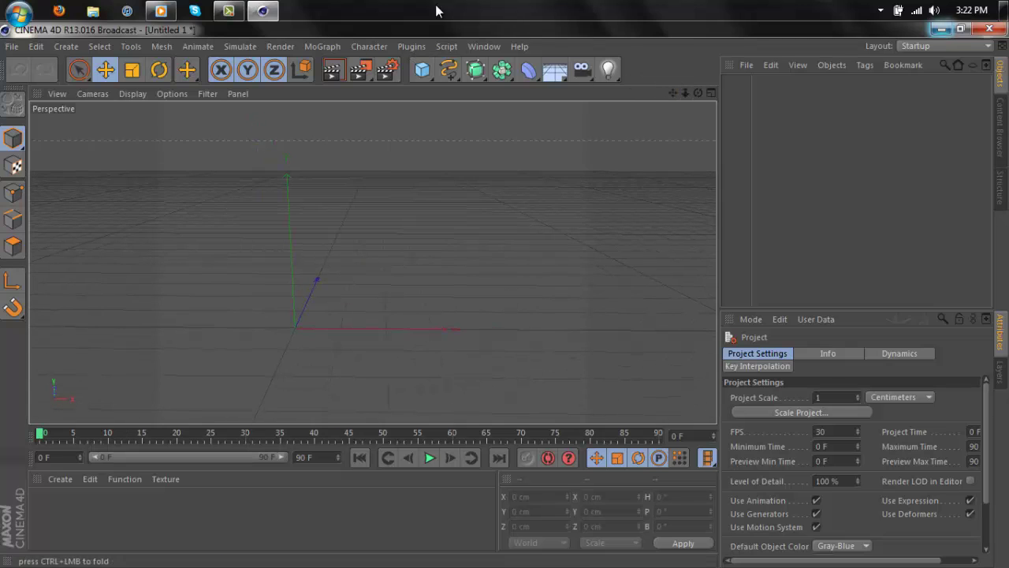
- Minimize CINEMA 4D and open the dafont.com website in Firefox
{"action": "left_click_drag", "start_coordinate": [413, 30], "coordinate": [891, 28]}
{"action": "double_click", "coordinate": [894, 33]}
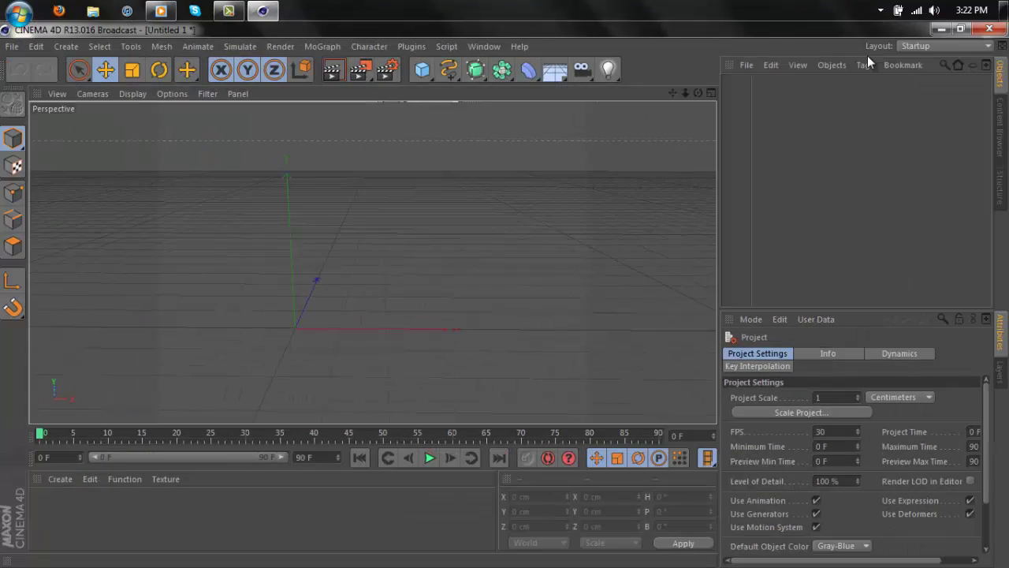
{"action": "left_click", "coordinate": [940, 28]}
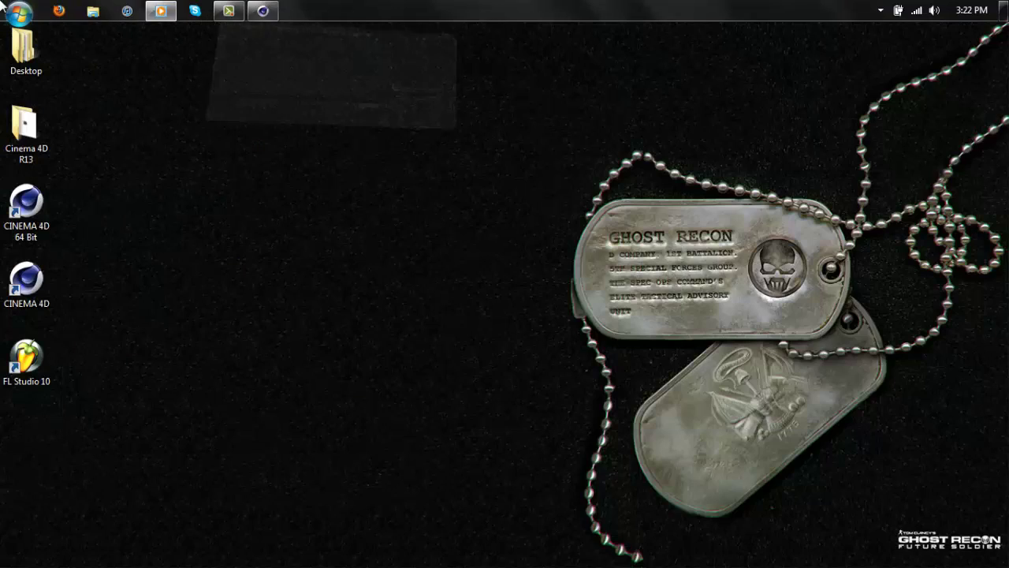
{"action": "left_click", "coordinate": [60, 12]}
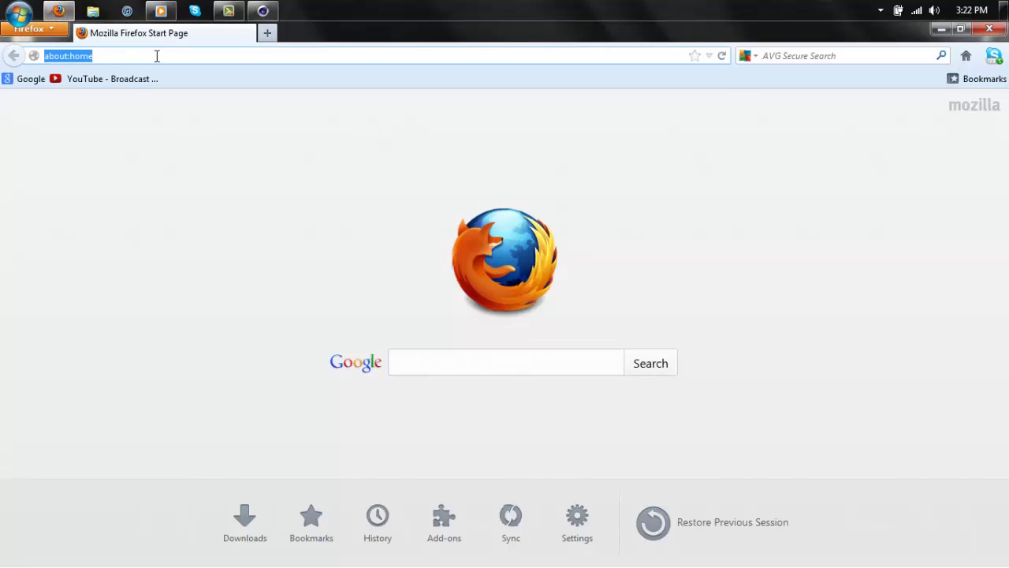
{"action": "type", "text": "www,dafont.c"}
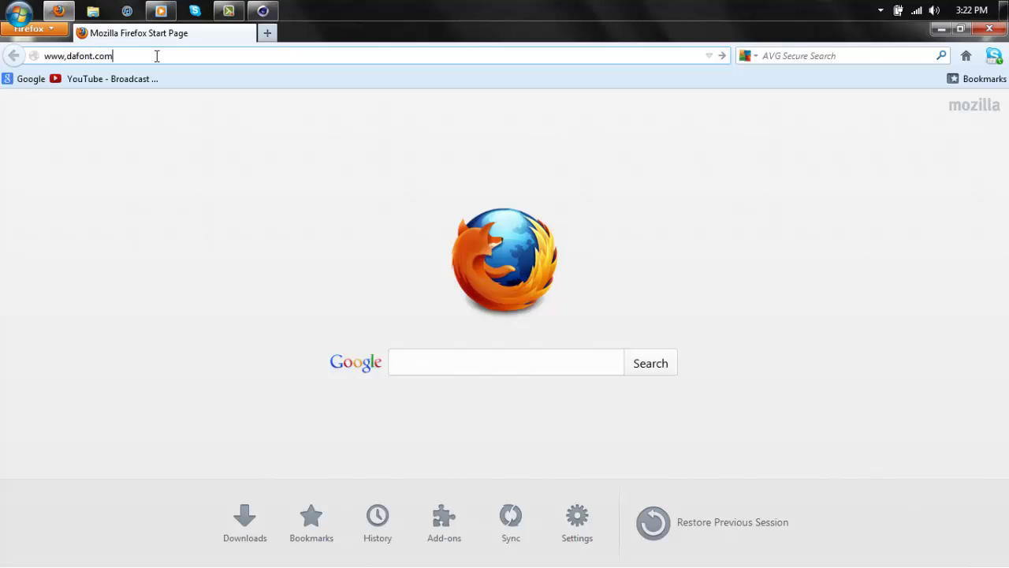
{"action": "key", "text": "Return"}
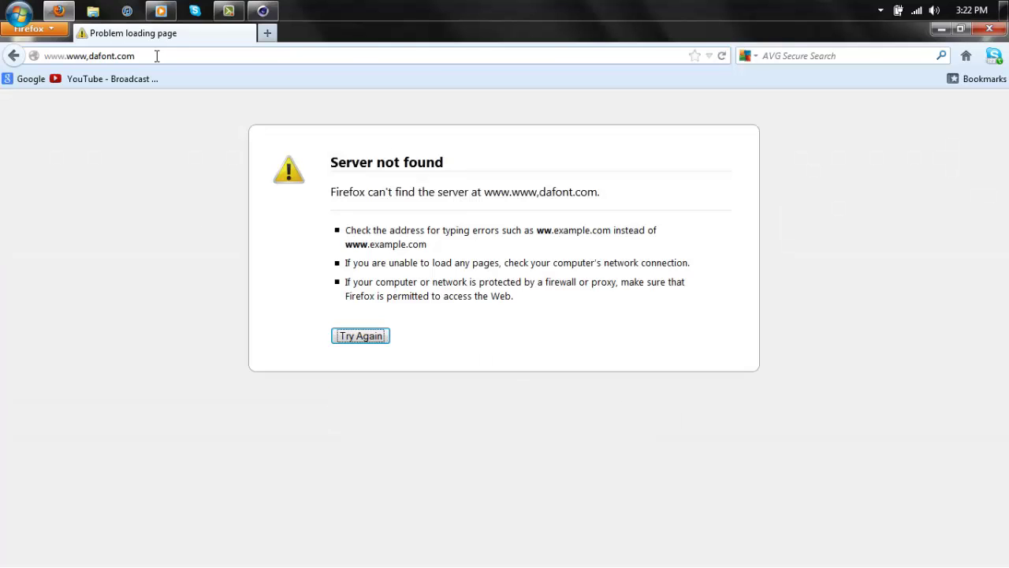
{"action": "left_click", "coordinate": [93, 58]}
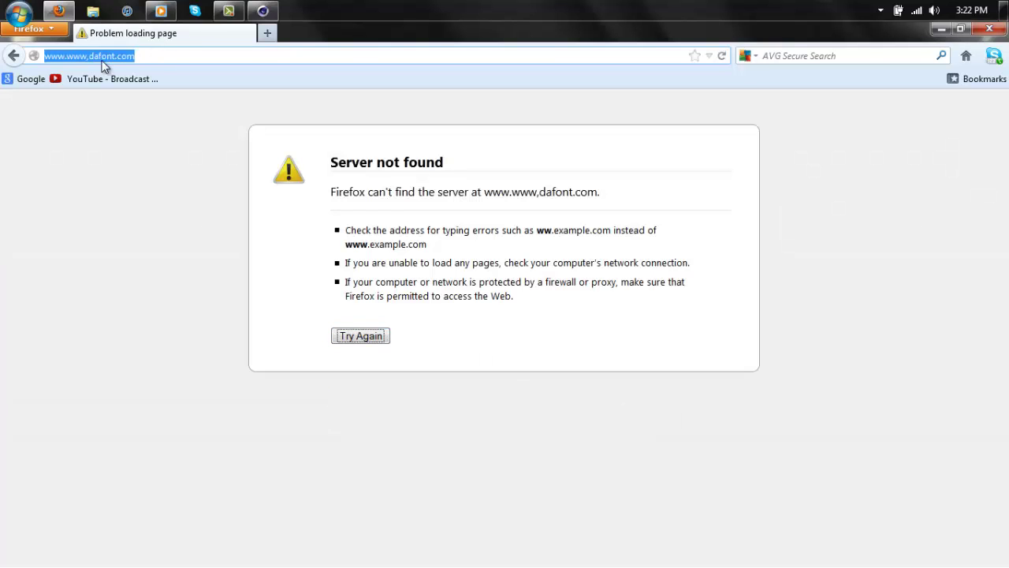
{"action": "left_click", "coordinate": [91, 56]}
{"action": "key", "text": "BackSpace"}
{"action": "type", "text": "."}
{"action": "key", "text": "Return"}
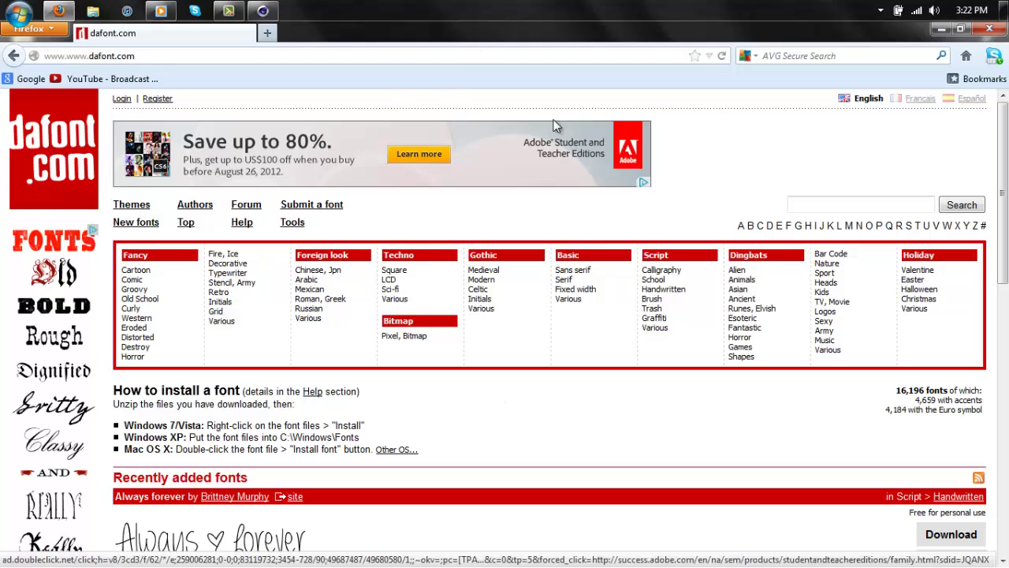
- View the Modern fonts in dafont's Gothic category and close the browser
{"action": "left_click", "coordinate": [482, 279]}
{"action": "left_click_drag", "start_coordinate": [998, 215], "coordinate": [972, 552]}
{"action": "left_click", "coordinate": [972, 552]}
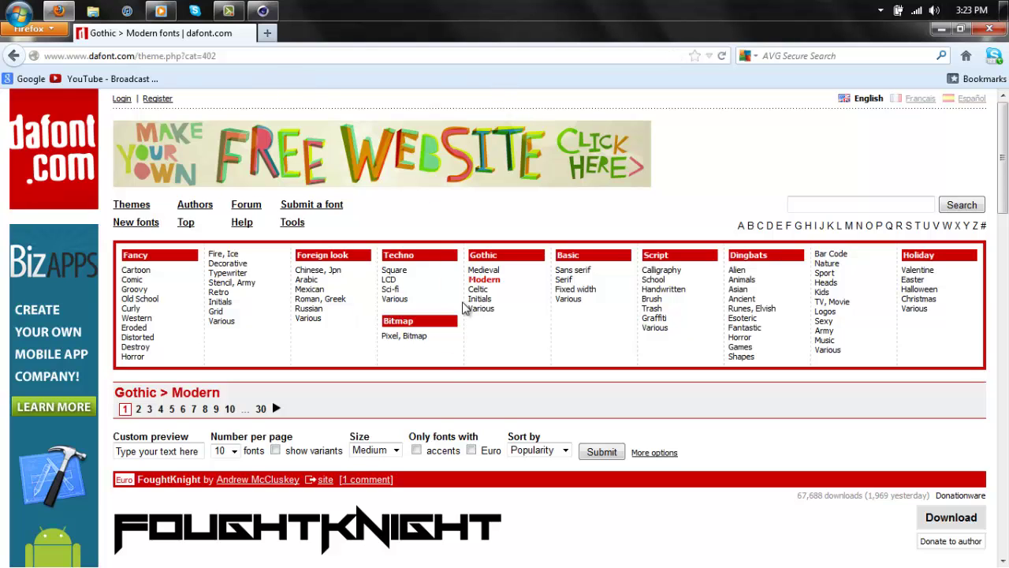
{"action": "left_click", "coordinate": [989, 29]}
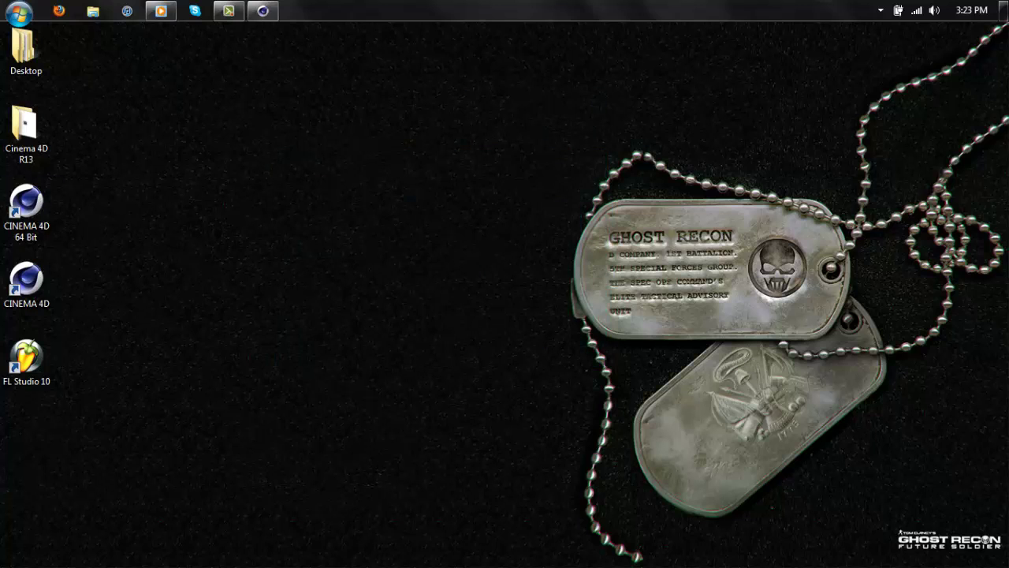
- Look at the installed fonts in the Fonts folder inside Windows on Local Disk (C:), and close the window
{"action": "left_click", "coordinate": [19, 11]}
{"action": "left_click", "coordinate": [240, 274]}
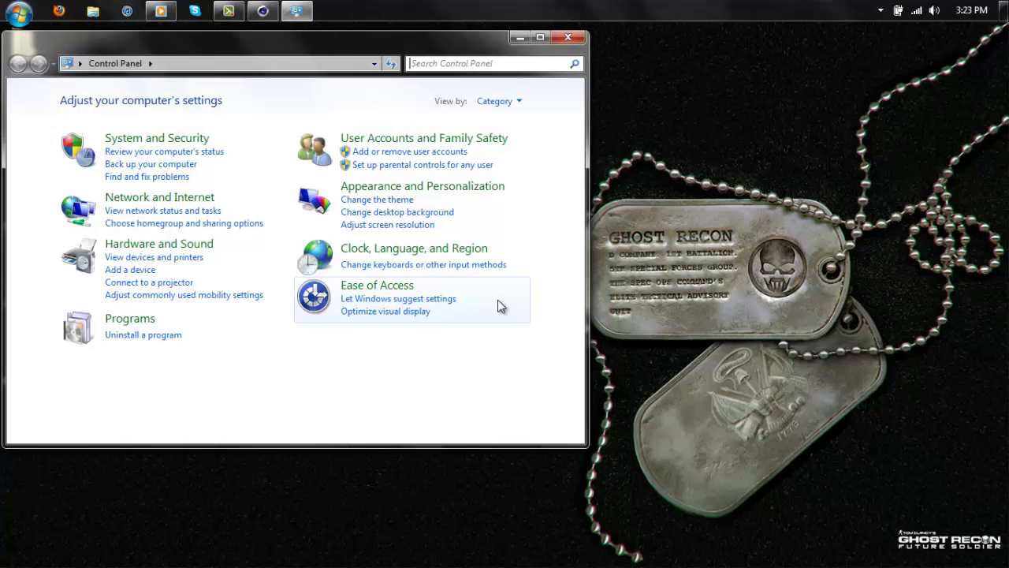
{"action": "left_click", "coordinate": [79, 63]}
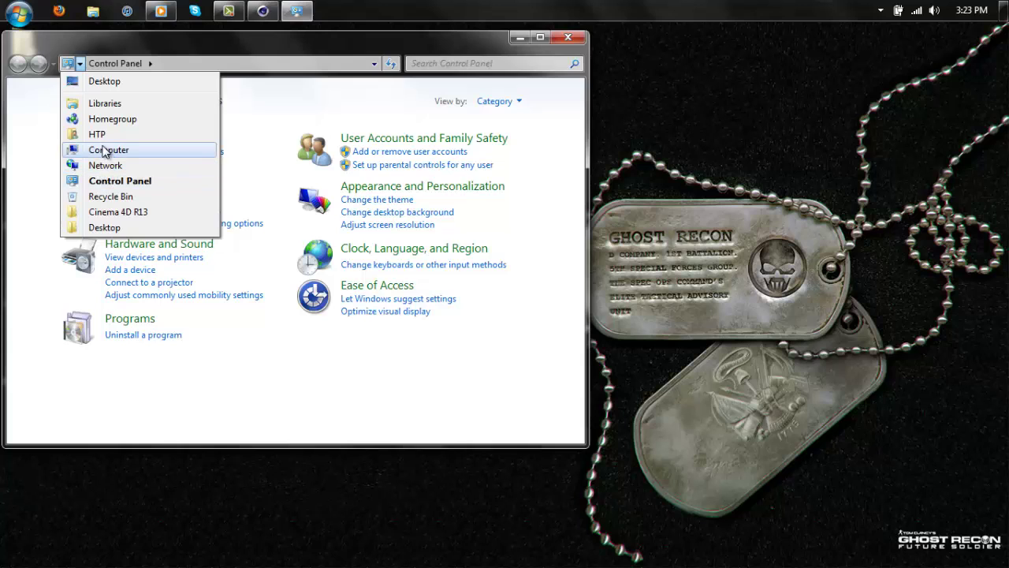
{"action": "left_click", "coordinate": [104, 151]}
{"action": "double_click", "coordinate": [189, 138]}
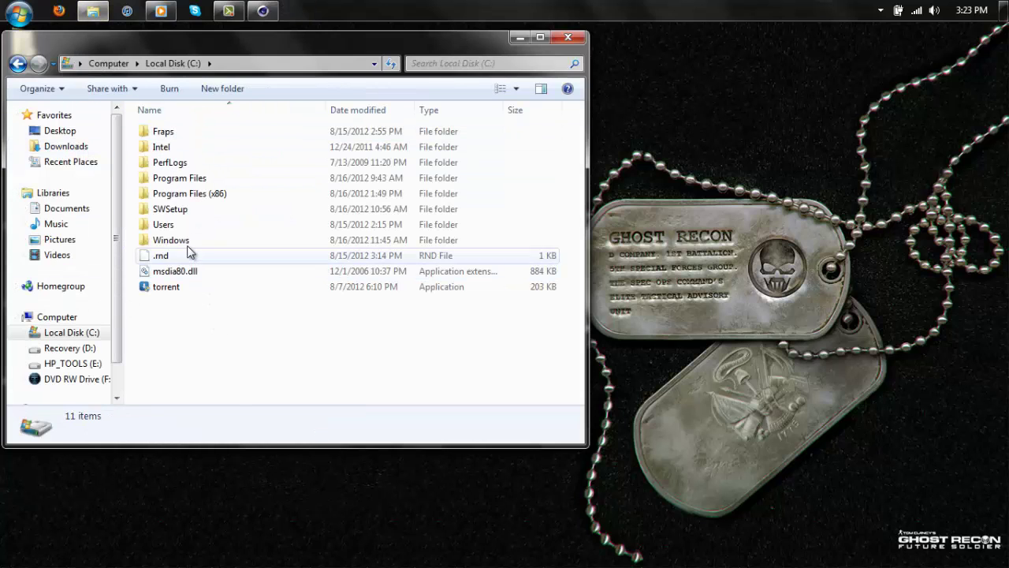
{"action": "double_click", "coordinate": [178, 240]}
{"action": "double_click", "coordinate": [185, 350]}
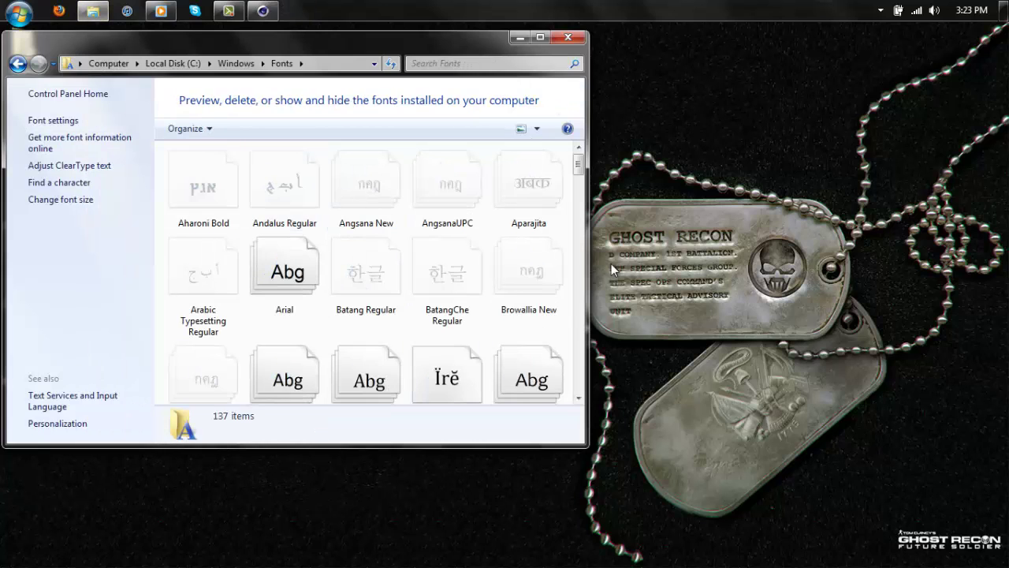
{"action": "left_click", "coordinate": [567, 37]}
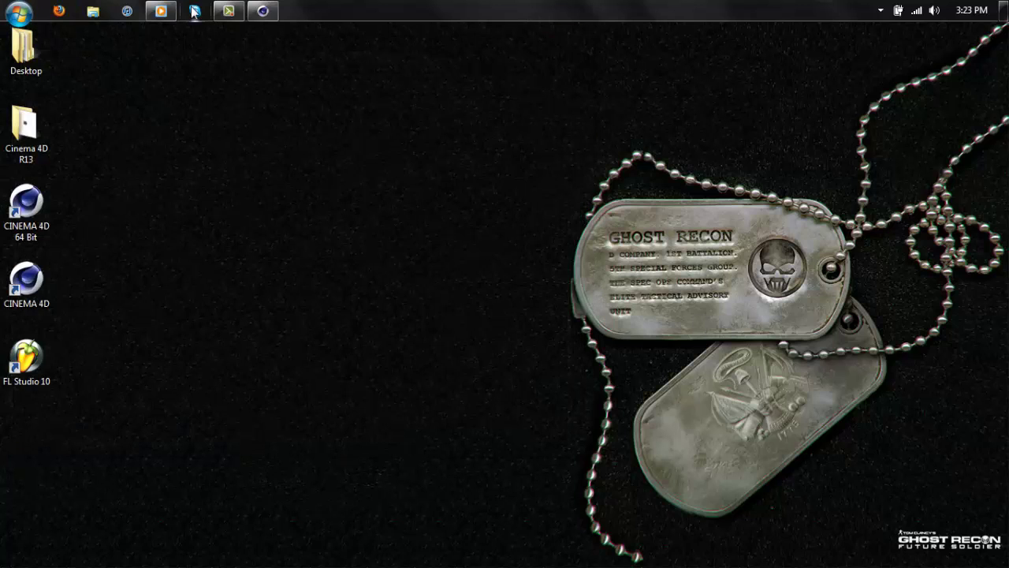
- Play the Intro 1 video in Windows Media Player and close the player
{"action": "left_click", "coordinate": [170, 16]}
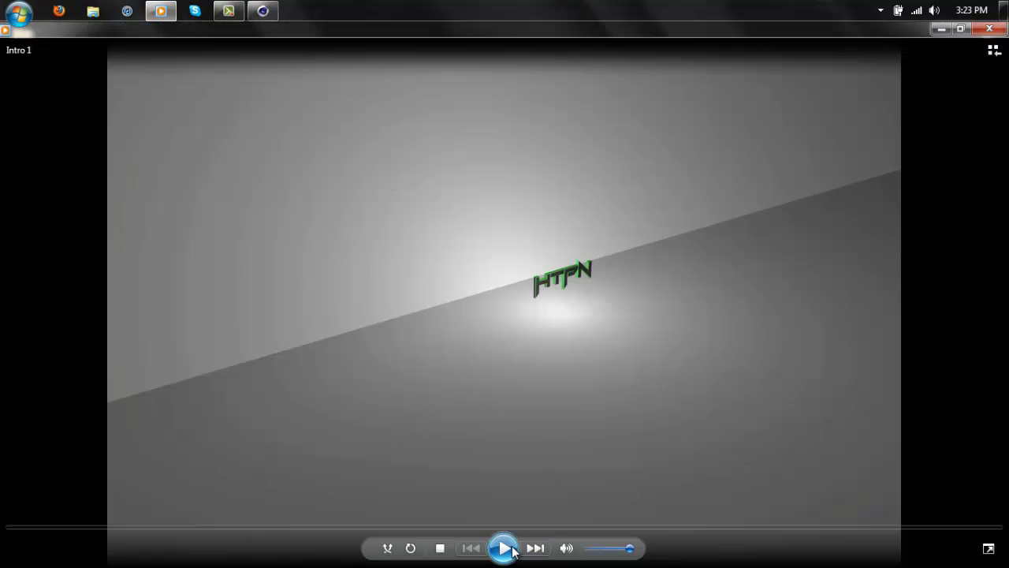
{"action": "left_click", "coordinate": [505, 548]}
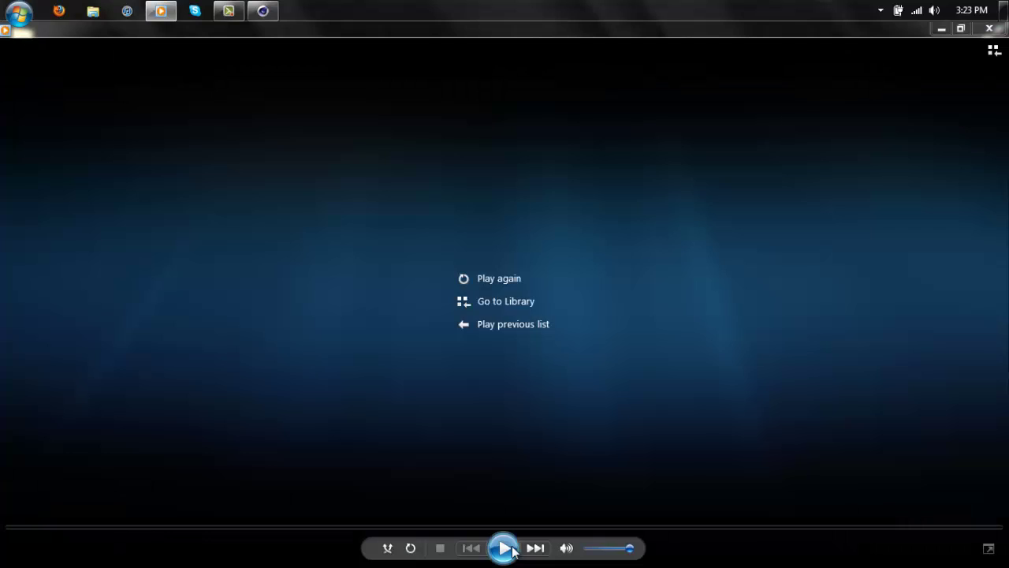
{"action": "left_click", "coordinate": [990, 29]}
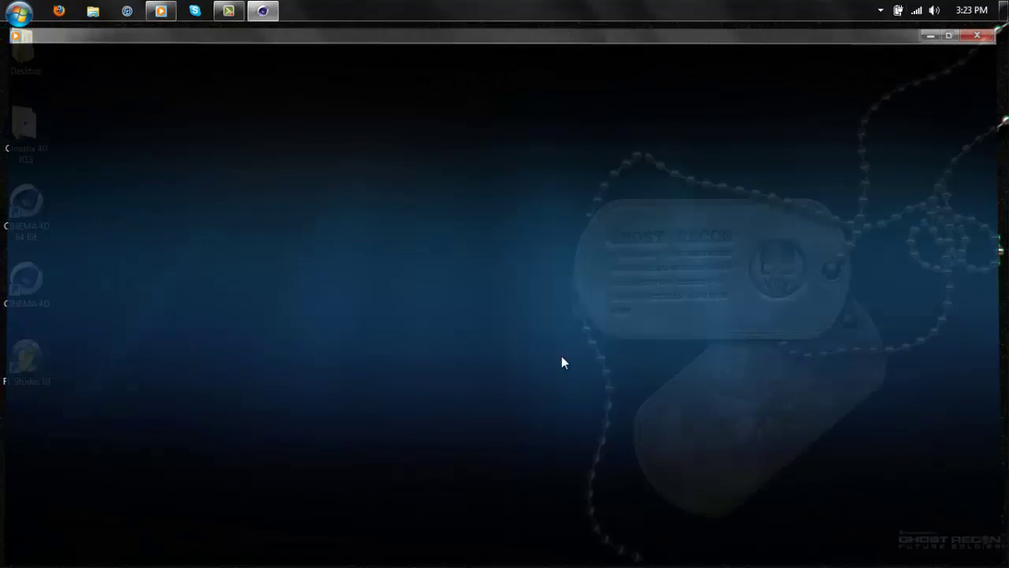
- Switch back to CINEMA 4D and create three new materials
{"action": "left_click", "coordinate": [262, 10]}
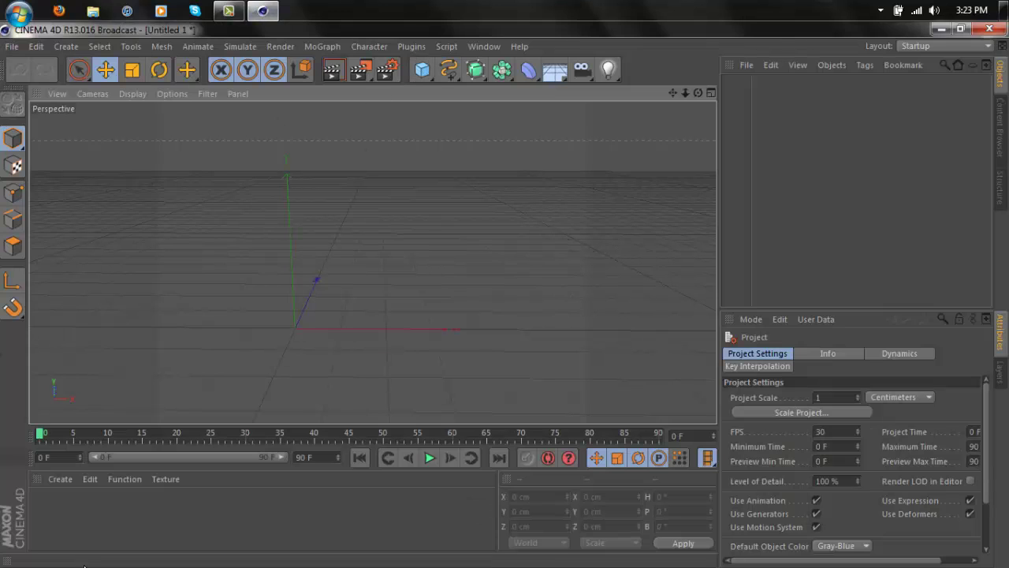
{"action": "double_click", "coordinate": [109, 529]}
{"action": "double_click", "coordinate": [115, 515]}
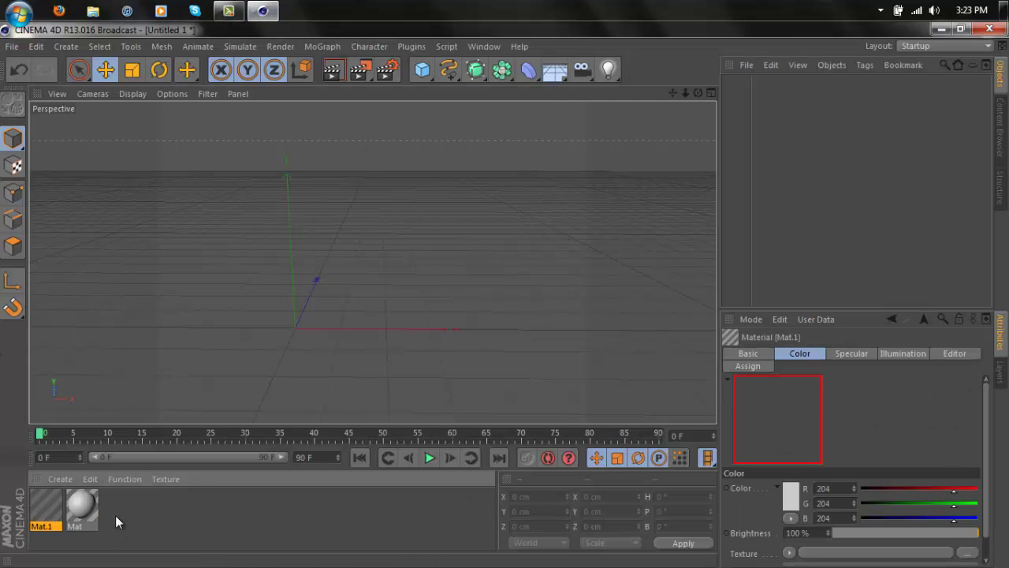
{"action": "double_click", "coordinate": [176, 523]}
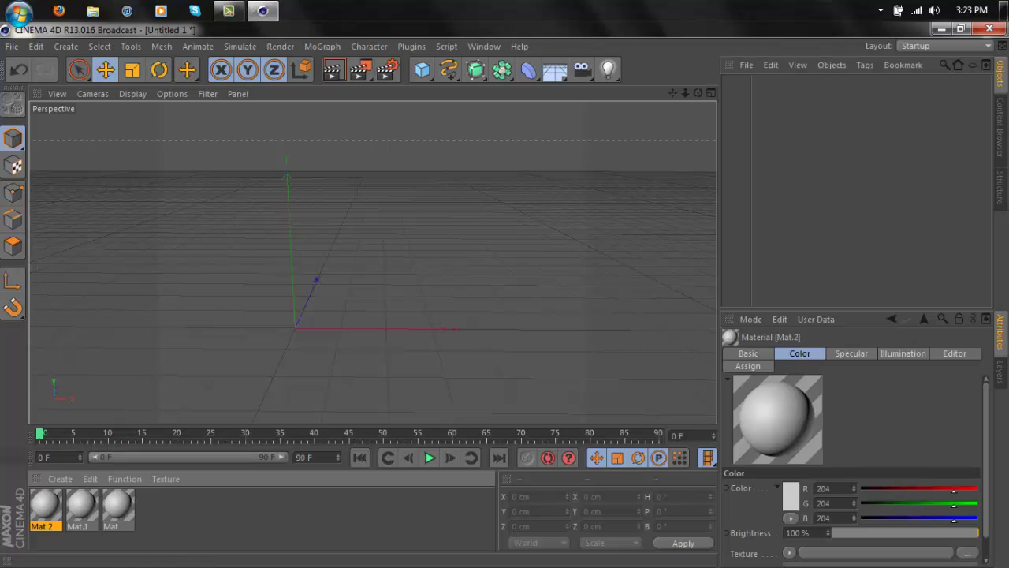
- Set the Mat.2 material's color to black (R 0, G 0, B 0) and disable its Specular channel
{"action": "double_click", "coordinate": [49, 507]}
{"action": "left_click", "coordinate": [393, 186]}
{"action": "left_click", "coordinate": [354, 193]}
{"action": "left_click", "coordinate": [367, 255]}
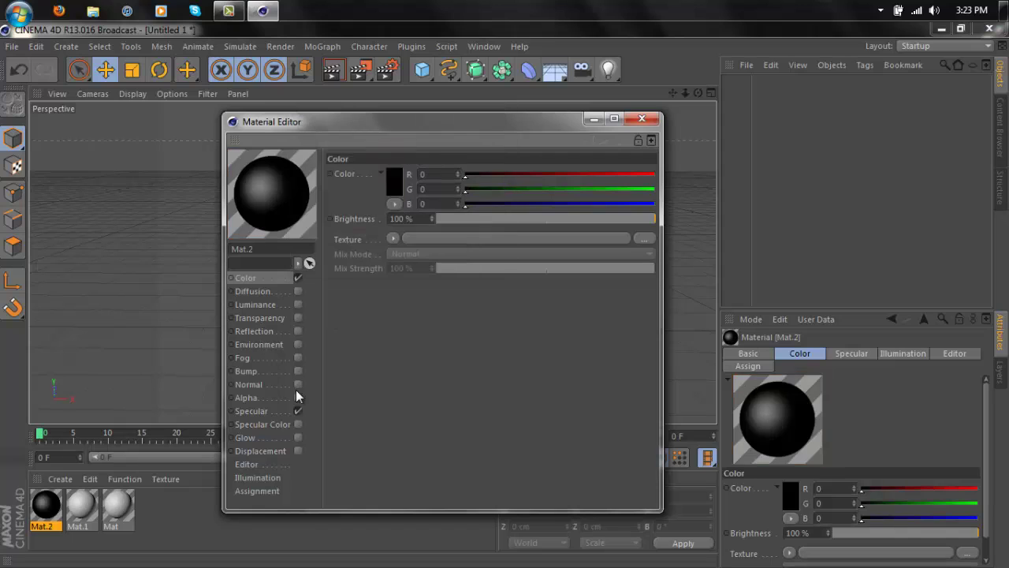
{"action": "left_click", "coordinate": [297, 411]}
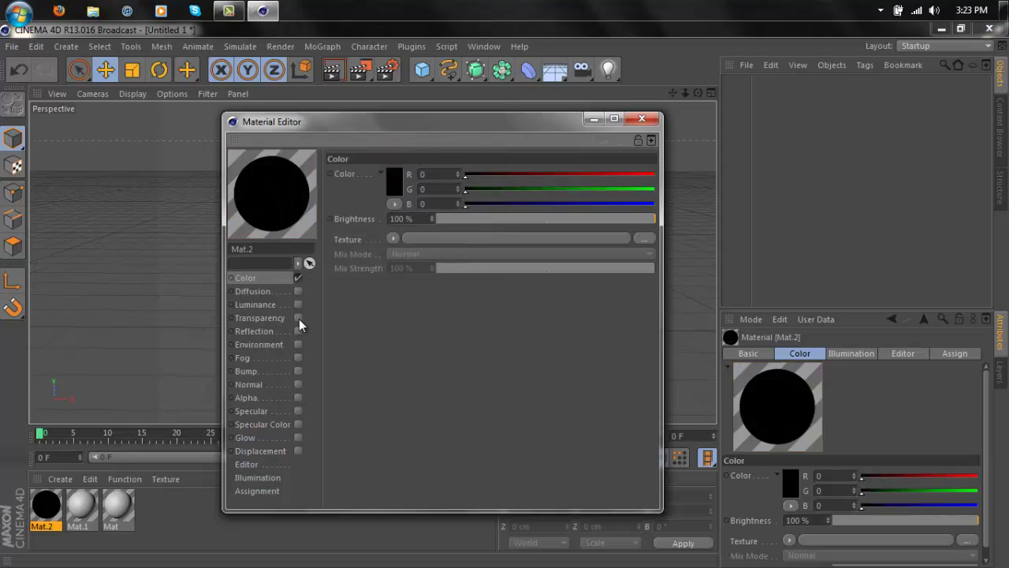
- Enable Reflection on Mat.2 with a brightness of 40 % and close the Material Editor
{"action": "left_click", "coordinate": [298, 332]}
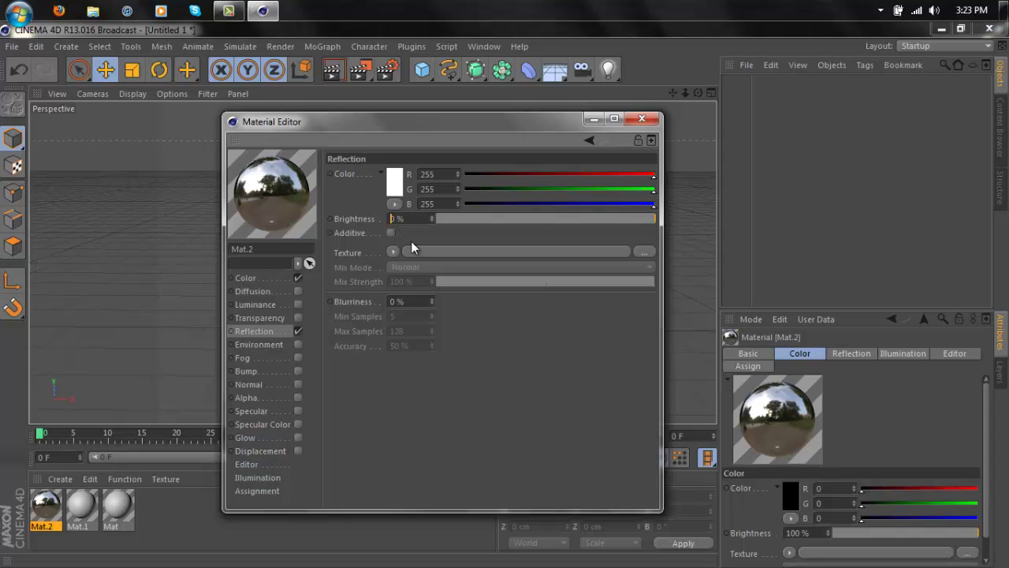
{"action": "type", "text": "4"}
{"action": "key", "text": "Return"}
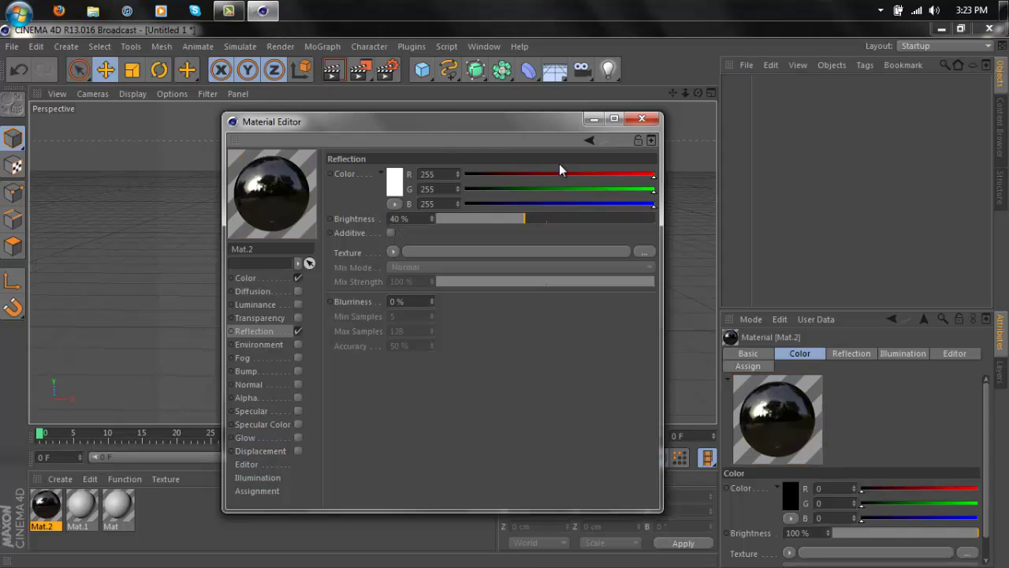
{"action": "left_click", "coordinate": [643, 119]}
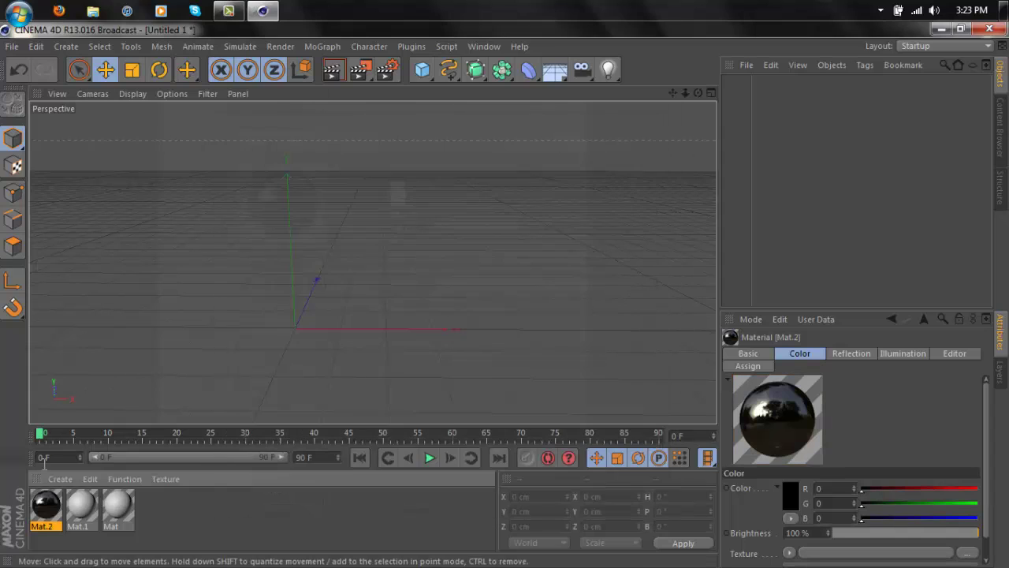
- Set the reflection color of the Mat.1 material to green (R 72, G 255, B 0)
{"action": "double_click", "coordinate": [78, 518]}
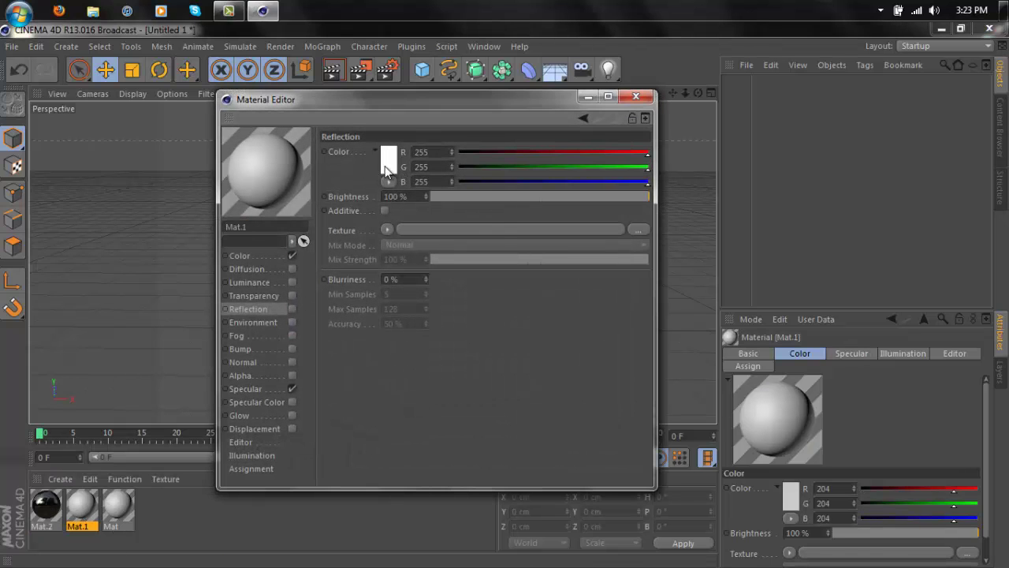
{"action": "left_click", "coordinate": [388, 160]}
{"action": "left_click", "coordinate": [390, 110]}
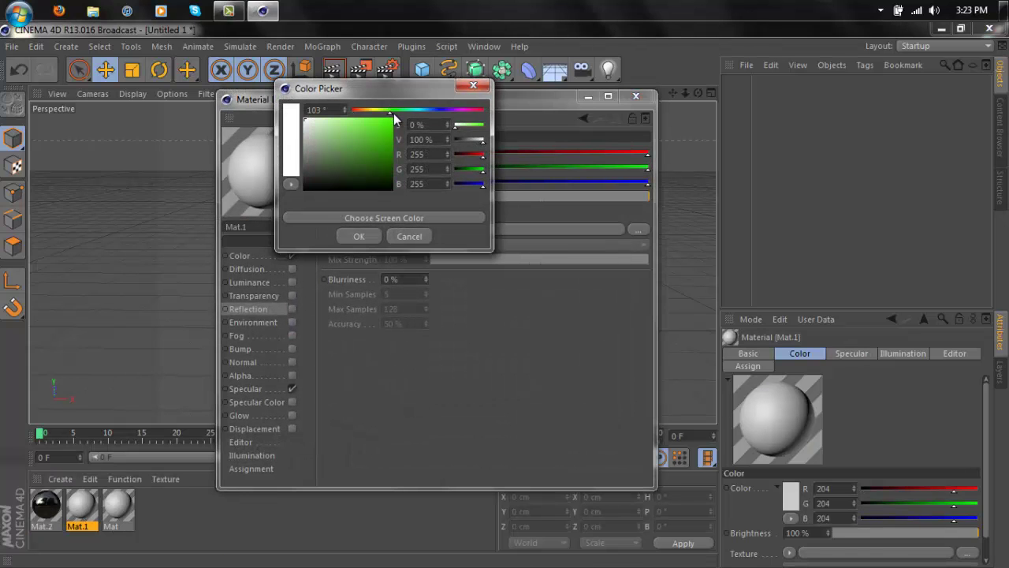
{"action": "left_click", "coordinate": [357, 234]}
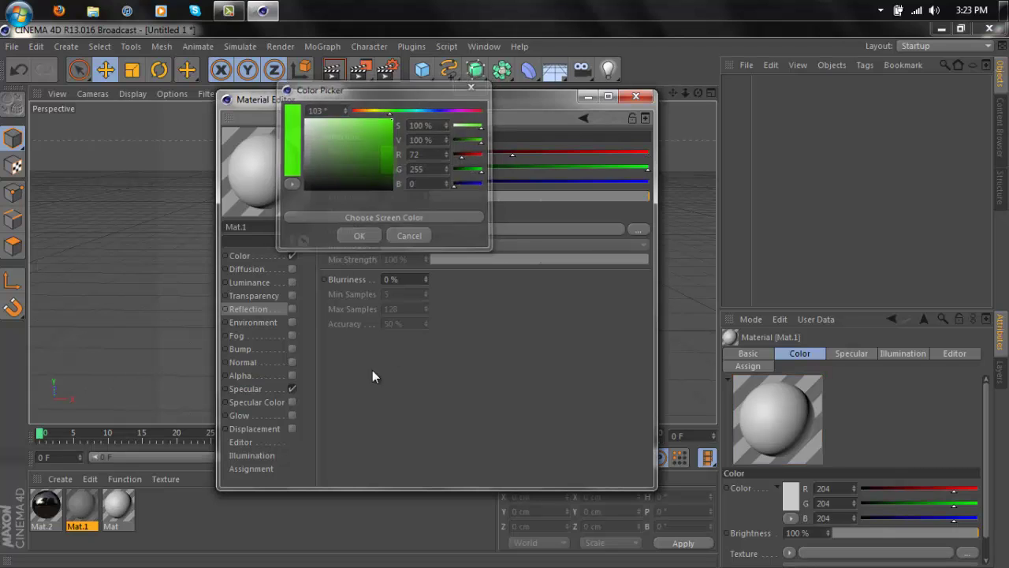
- Disable the Specular channel of the Mat.1 material
{"action": "left_click", "coordinate": [292, 388]}
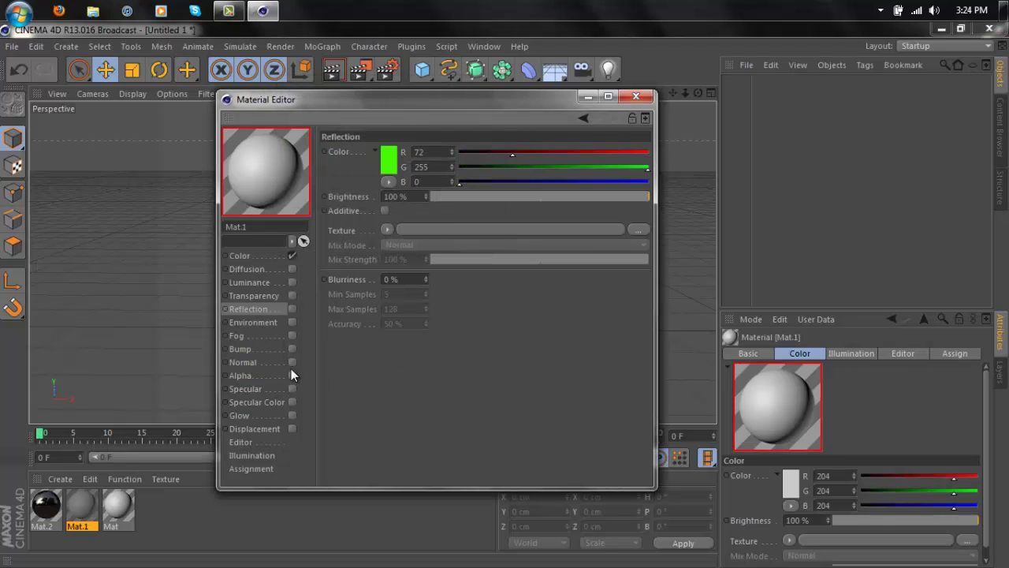
{"action": "left_click", "coordinate": [291, 308]}
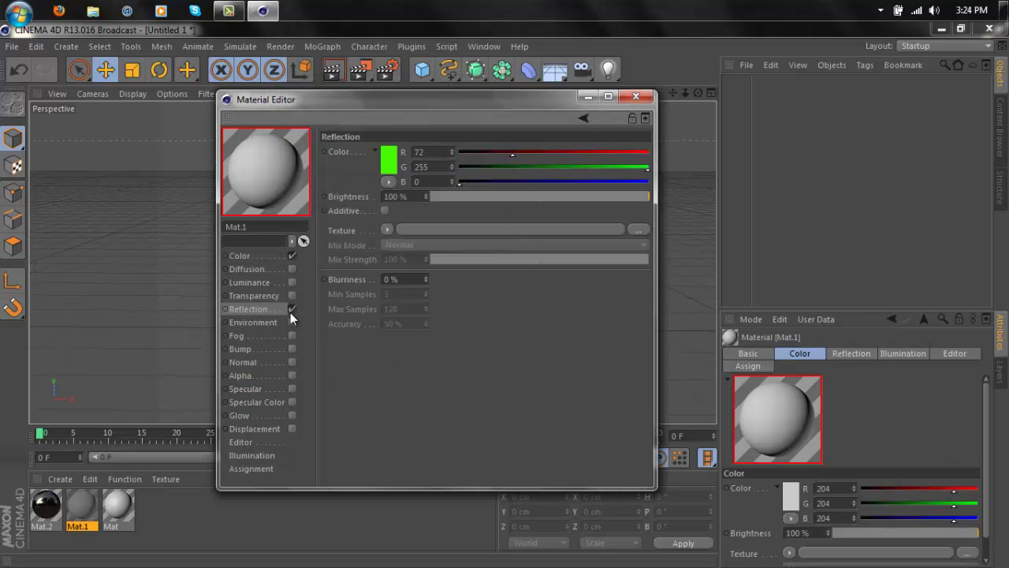
{"action": "left_click", "coordinate": [392, 163]}
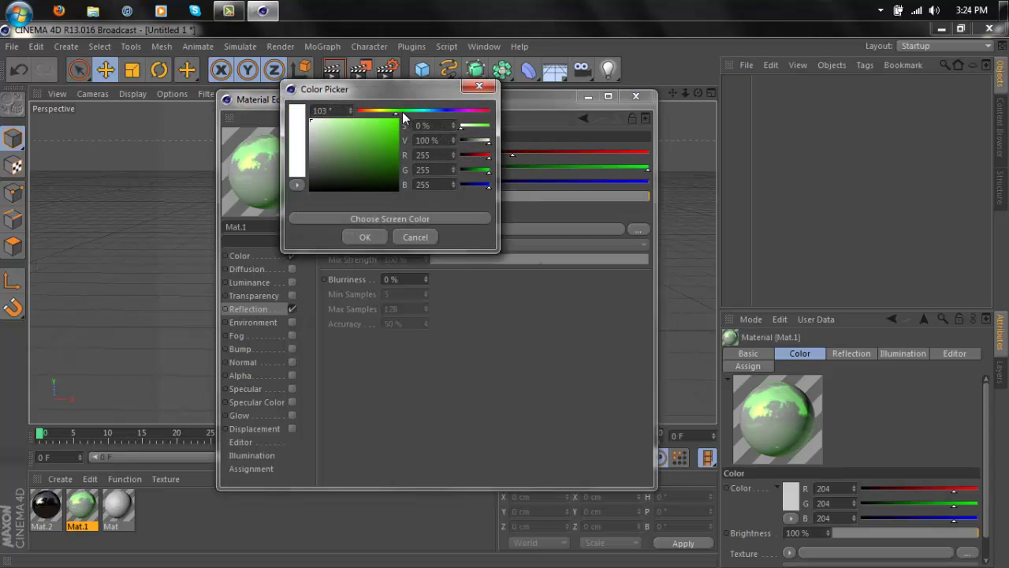
{"action": "left_click", "coordinate": [394, 123]}
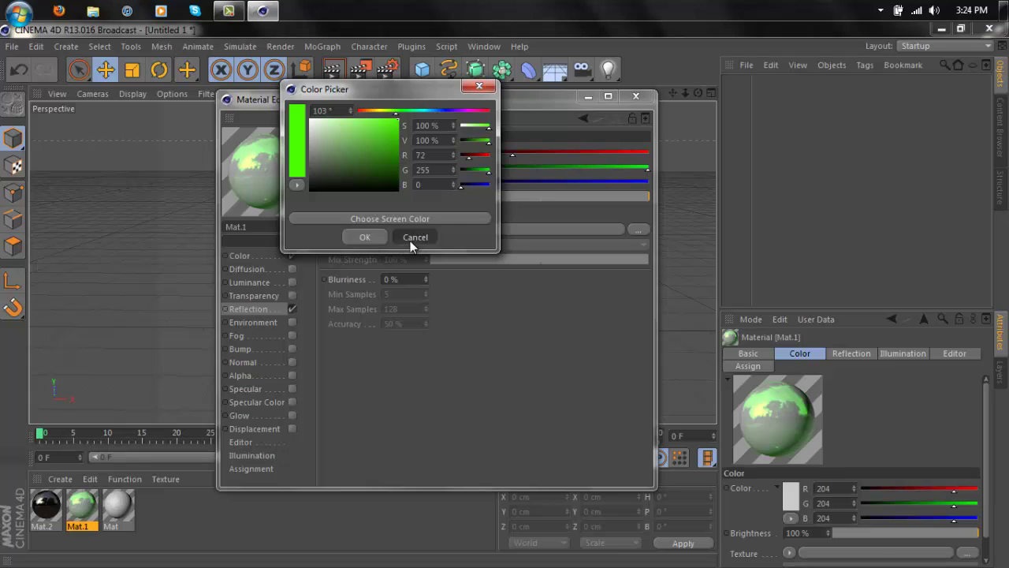
{"action": "left_click", "coordinate": [364, 237]}
{"action": "left_click", "coordinate": [292, 309]}
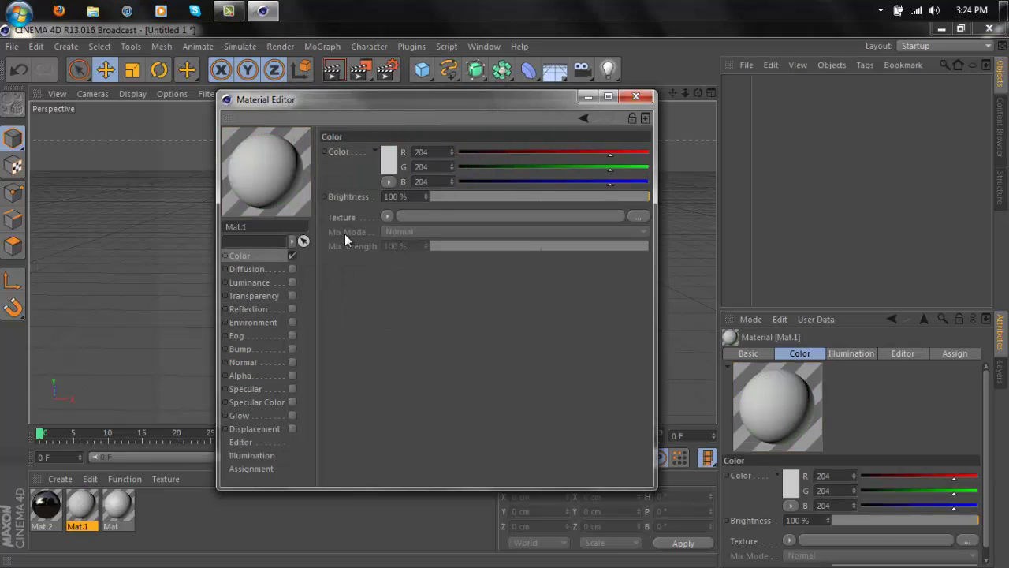
- Set the Color channel of Mat.1 to bright green (R 69, G 255, B 0) with 100 % saturation
{"action": "left_click", "coordinate": [383, 173]}
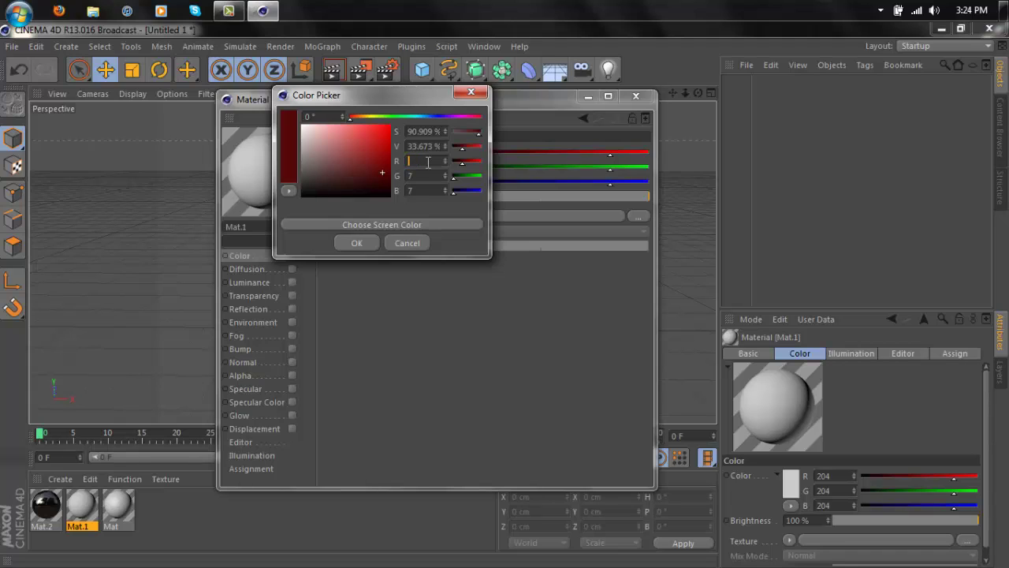
{"action": "left_click", "coordinate": [420, 176]}
{"action": "left_click", "coordinate": [429, 147]}
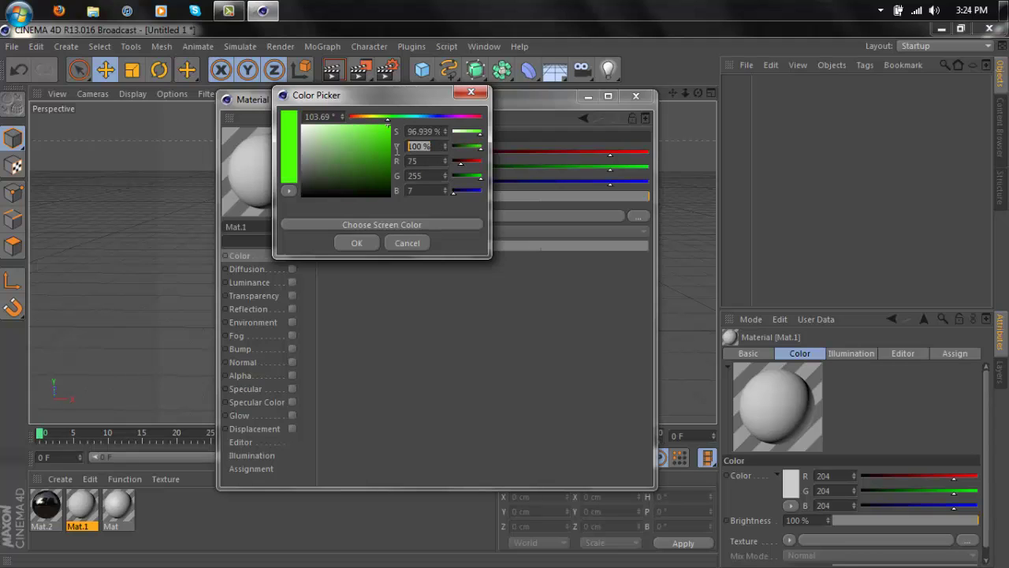
{"action": "left_click", "coordinate": [420, 132]}
{"action": "left_click_drag", "start_coordinate": [431, 132], "coordinate": [398, 145]}
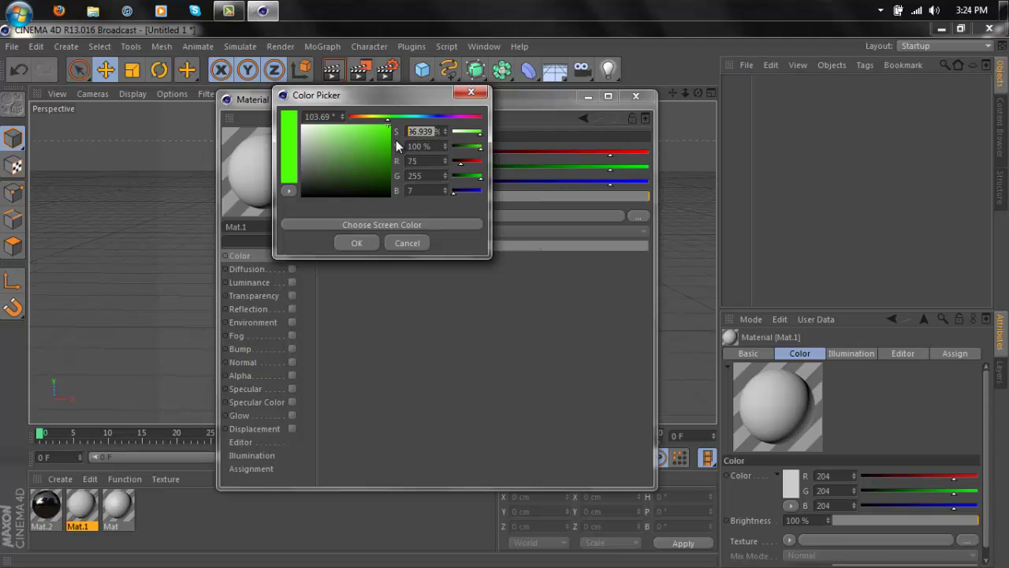
{"action": "type", "text": "100"}
{"action": "key", "text": "Return"}
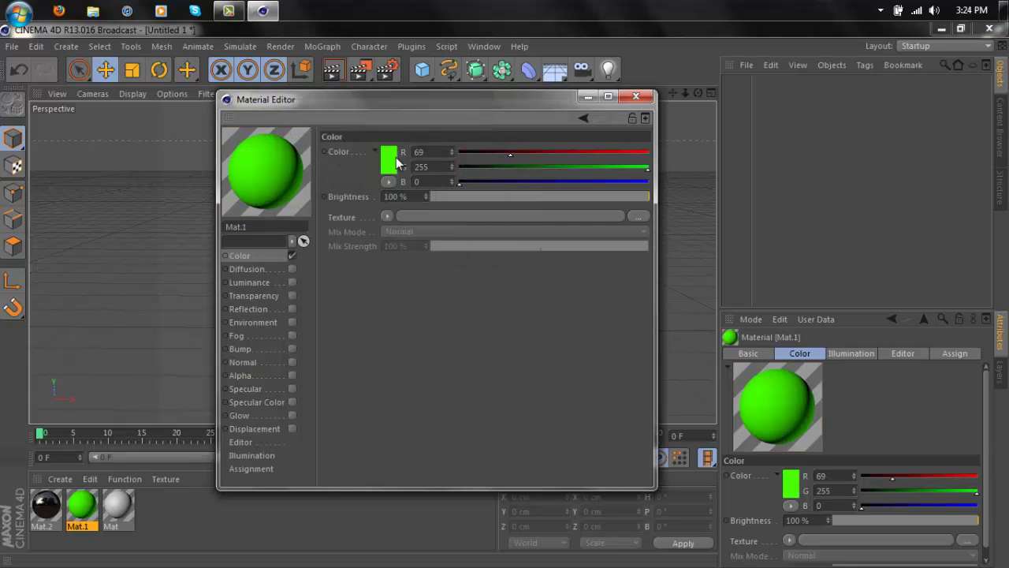
- Enable Reflection on Mat.1 with a white color (R 255, G 255, B 255) and 60 % brightness, and close the Material Editor
{"action": "left_click", "coordinate": [291, 309]}
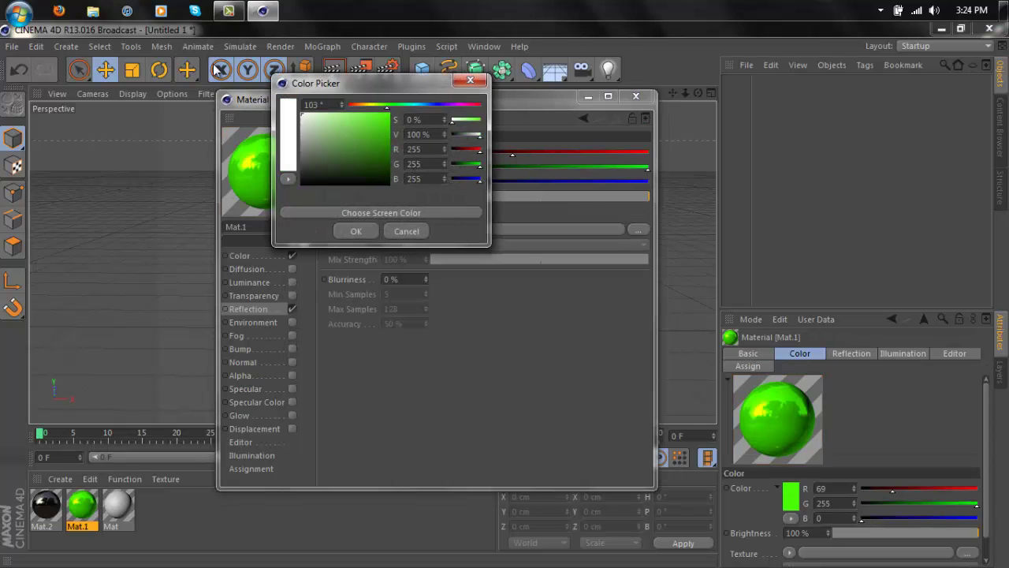
{"action": "left_click", "coordinate": [354, 228]}
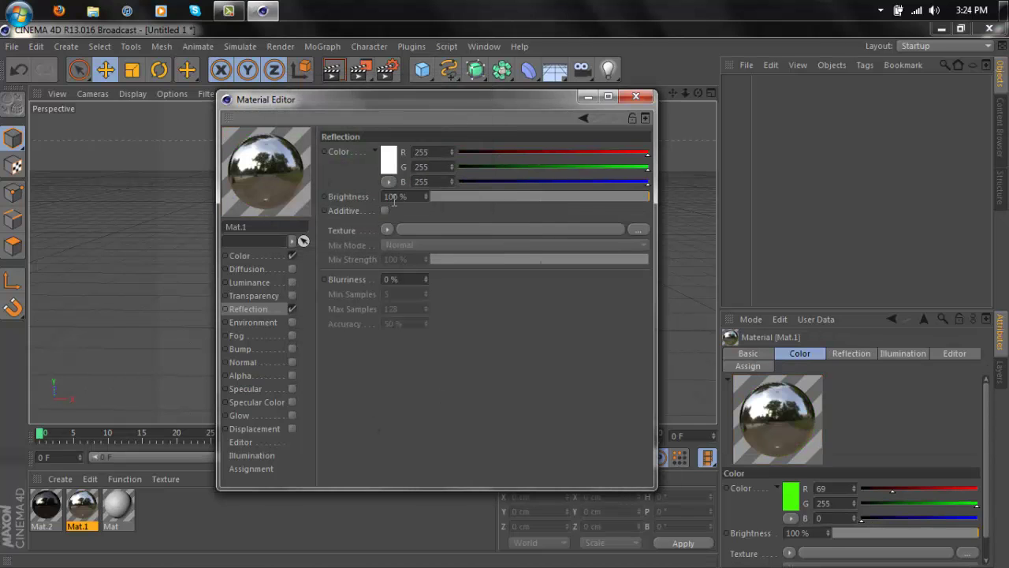
{"action": "type", "text": "2"}
{"action": "key", "text": "Return"}
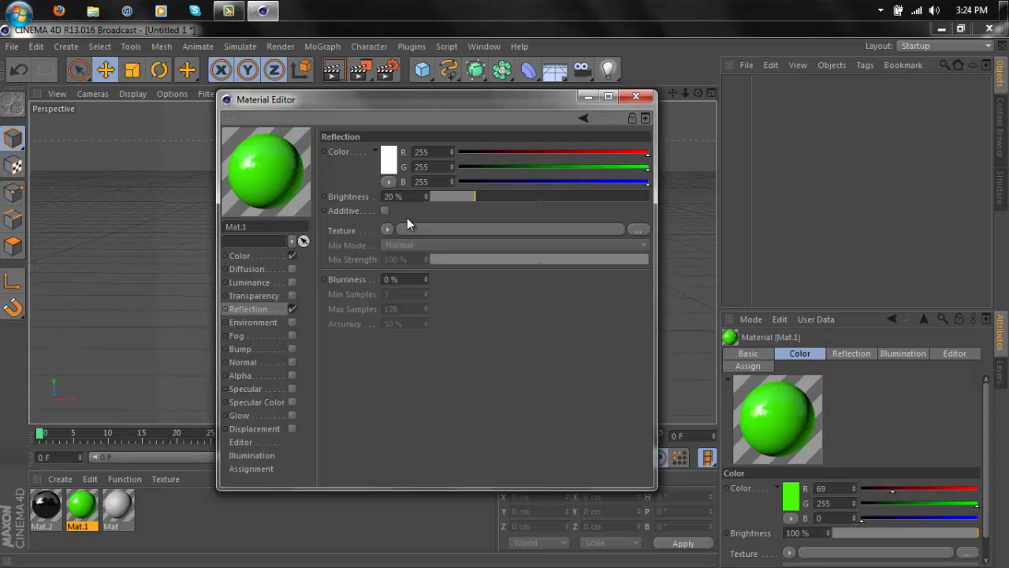
{"action": "type", "text": "4"}
{"action": "key", "text": "Return"}
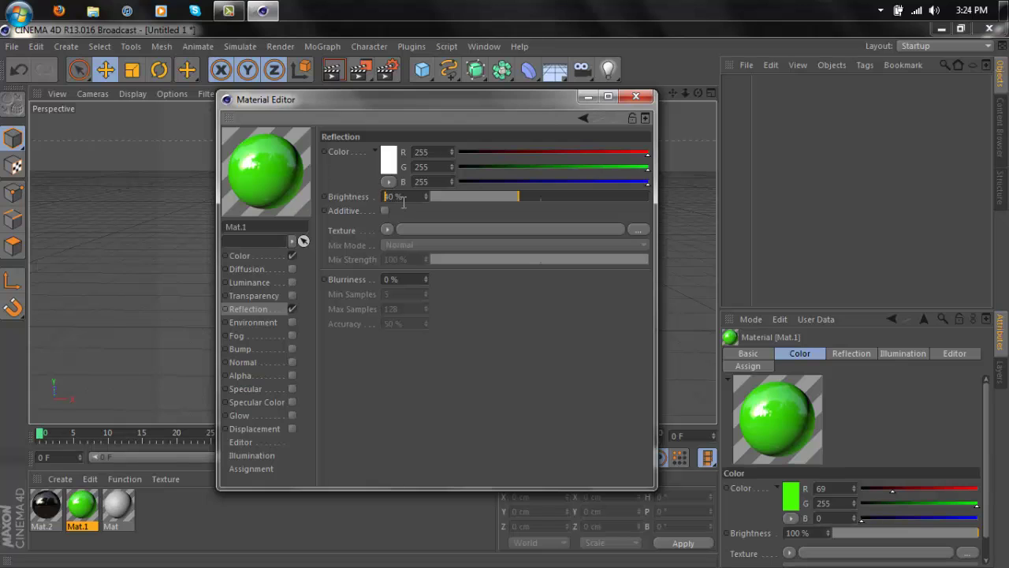
{"action": "type", "text": "6"}
{"action": "key", "text": "Return"}
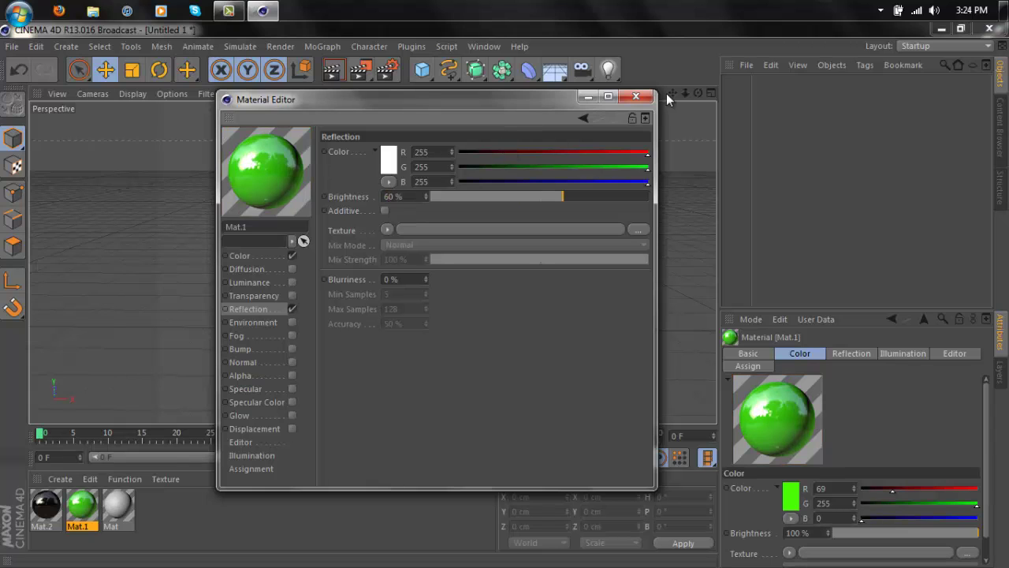
{"action": "left_click", "coordinate": [635, 96]}
- Set the color of the Mat material to white (R 255, G 255, B 255) and disable its Specular channel
{"action": "left_click", "coordinate": [129, 516]}
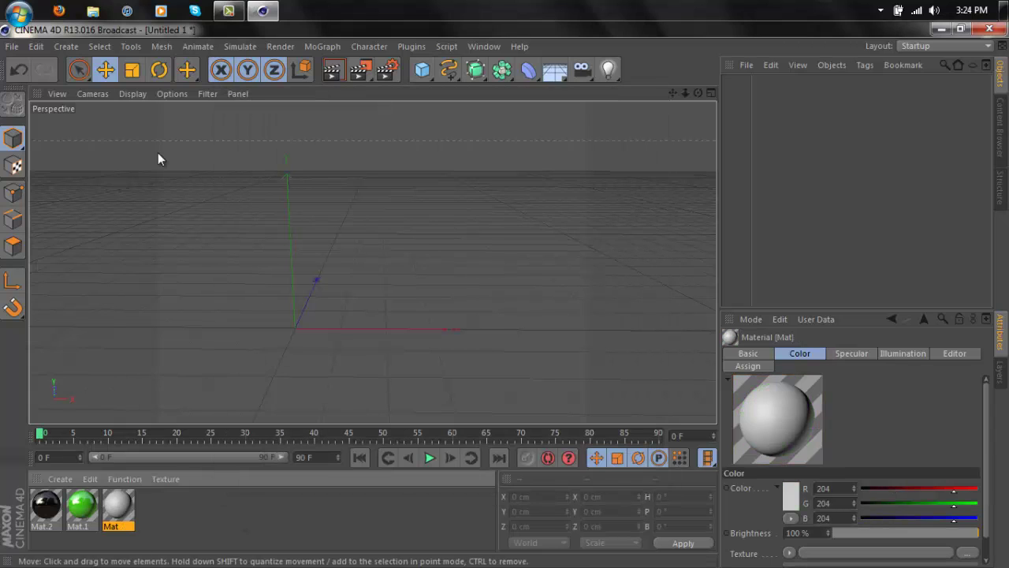
{"action": "double_click", "coordinate": [121, 516]}
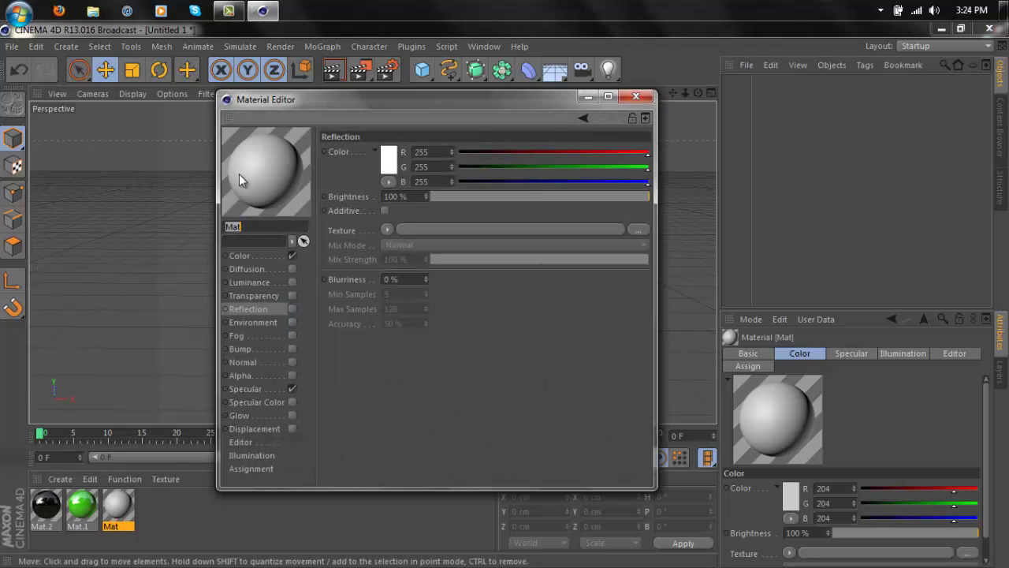
{"action": "left_click", "coordinate": [385, 157]}
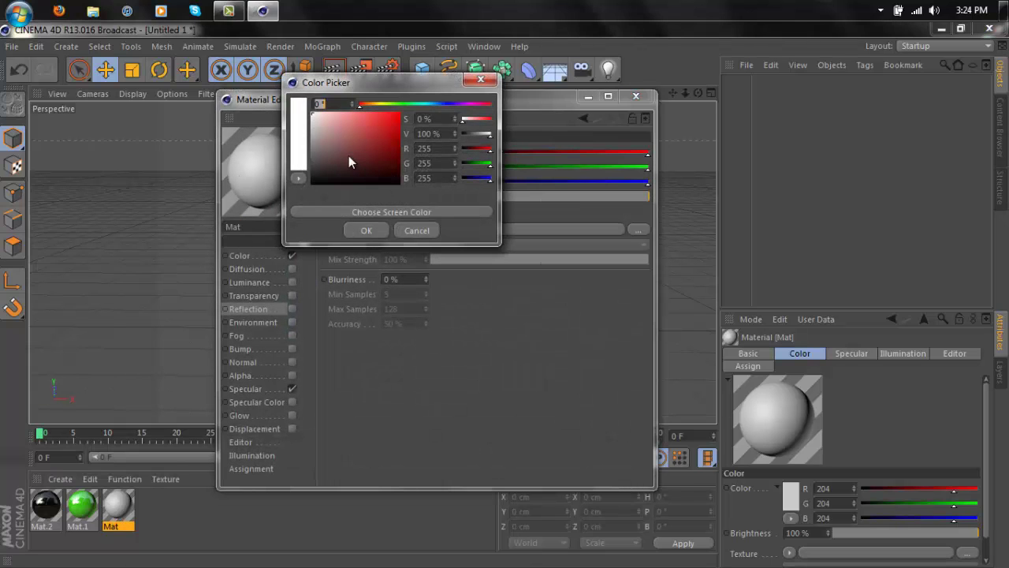
{"action": "left_click", "coordinate": [366, 231]}
{"action": "left_click", "coordinate": [239, 256]}
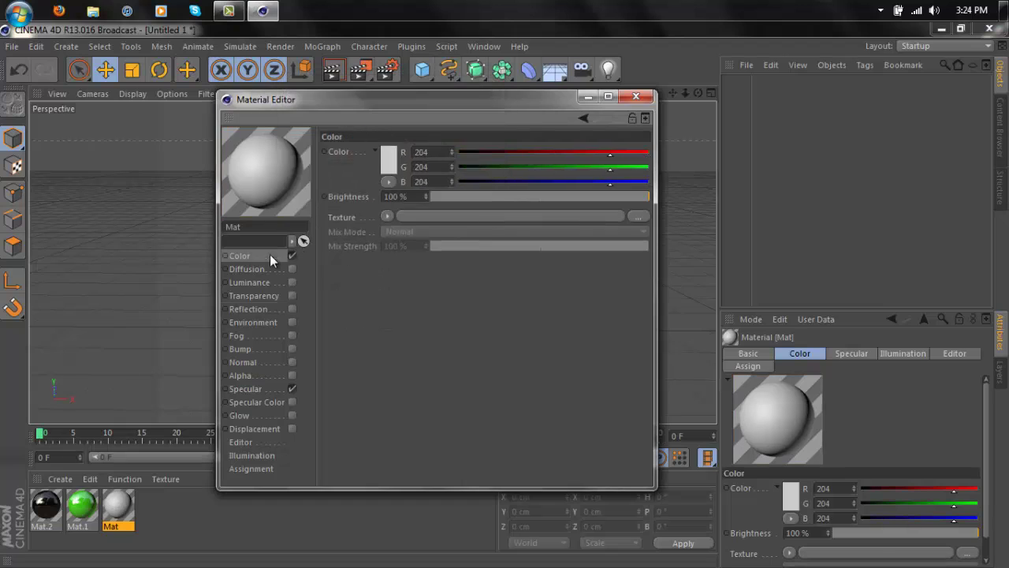
{"action": "left_click", "coordinate": [387, 158]}
{"action": "left_click", "coordinate": [300, 113]}
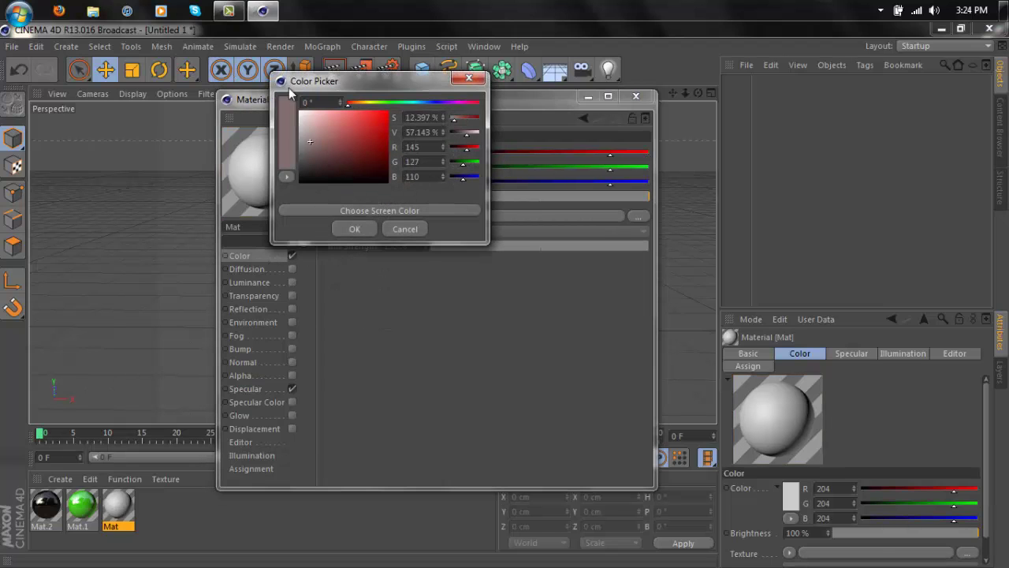
{"action": "left_click", "coordinate": [354, 228]}
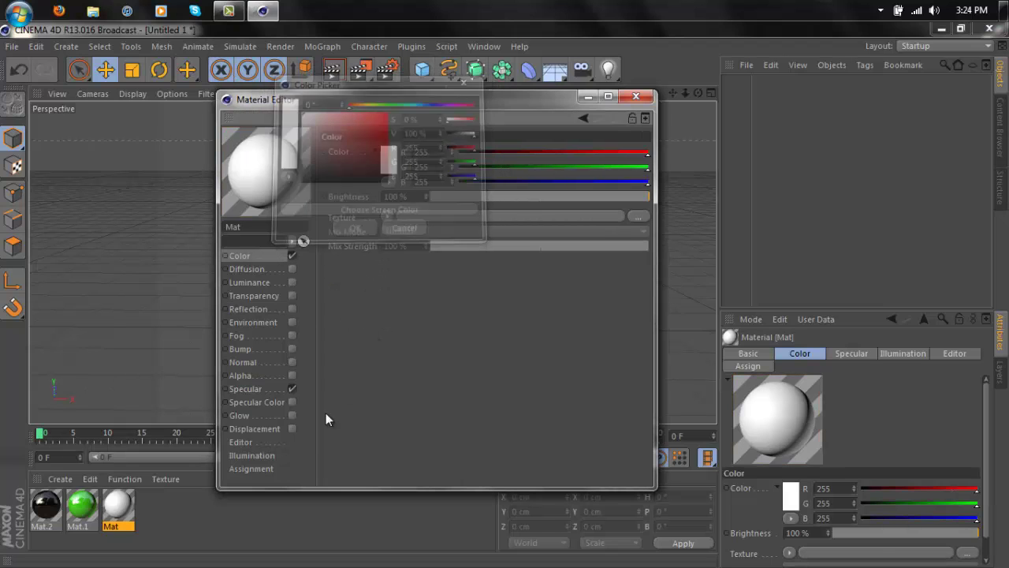
{"action": "left_click", "coordinate": [289, 388]}
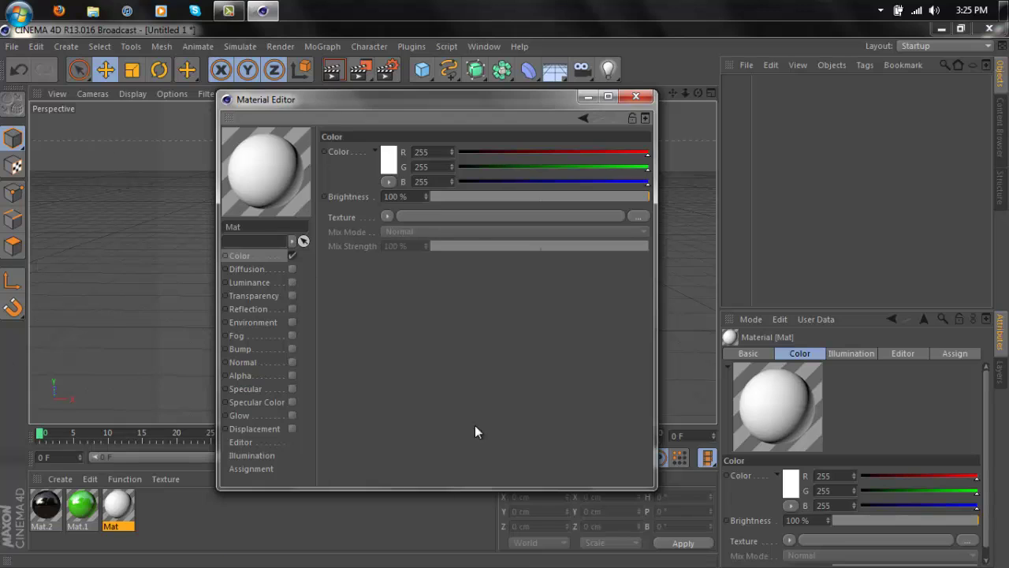
- Enable Reflection on the Mat material with a brightness of 60 % and close the Material Editor
{"action": "left_click", "coordinate": [276, 310]}
{"action": "left_click", "coordinate": [292, 309]}
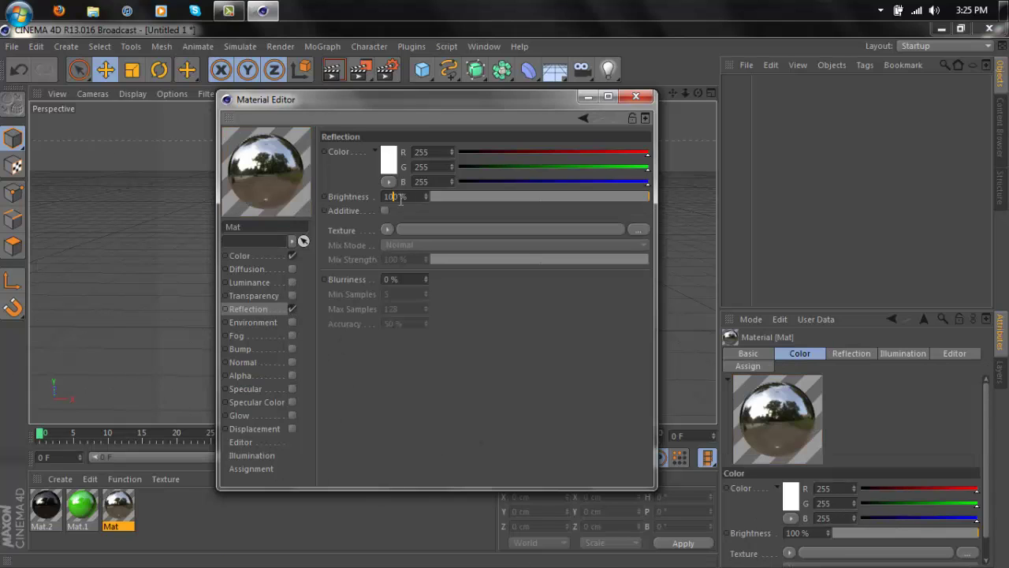
{"action": "key", "text": "BackSpace"}
{"action": "key", "text": "BackSpace"}
{"action": "type", "text": "2"}
{"action": "key", "text": "Return"}
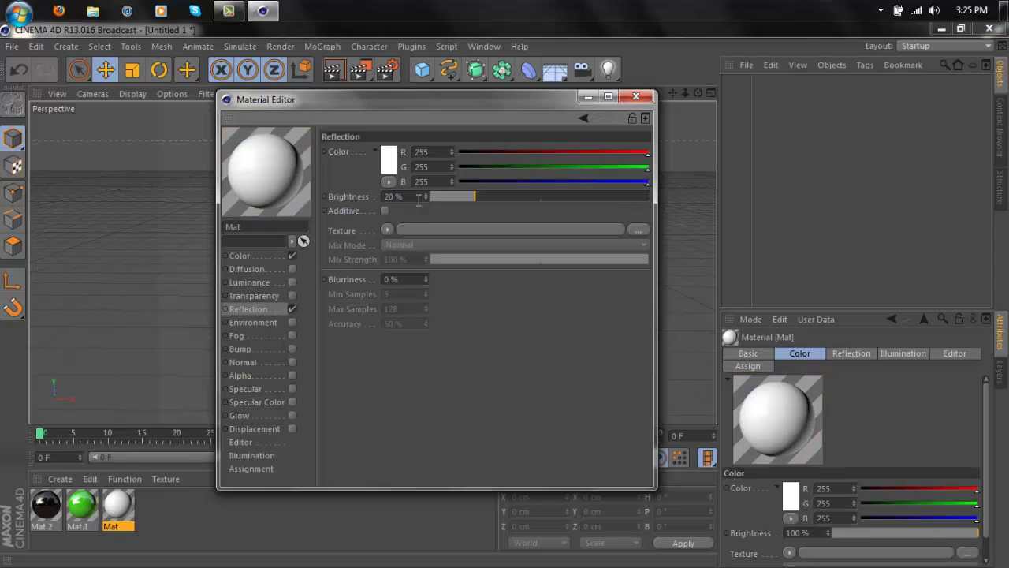
{"action": "type", "text": "40"}
{"action": "key", "text": "Return"}
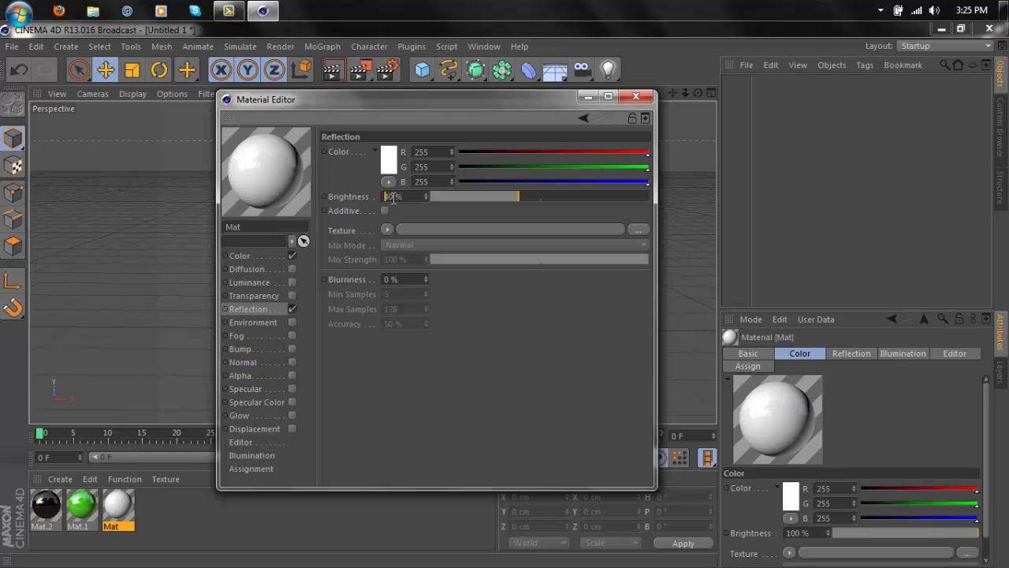
{"action": "key", "text": "BackSpace"}
{"action": "type", "text": "6"}
{"action": "key", "text": "Return"}
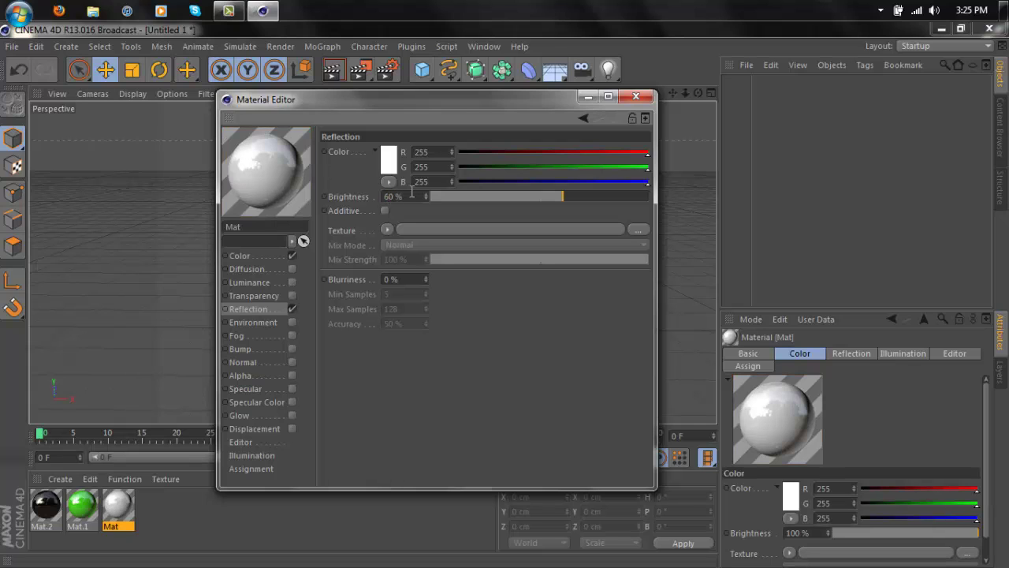
{"action": "left_click", "coordinate": [636, 96]}
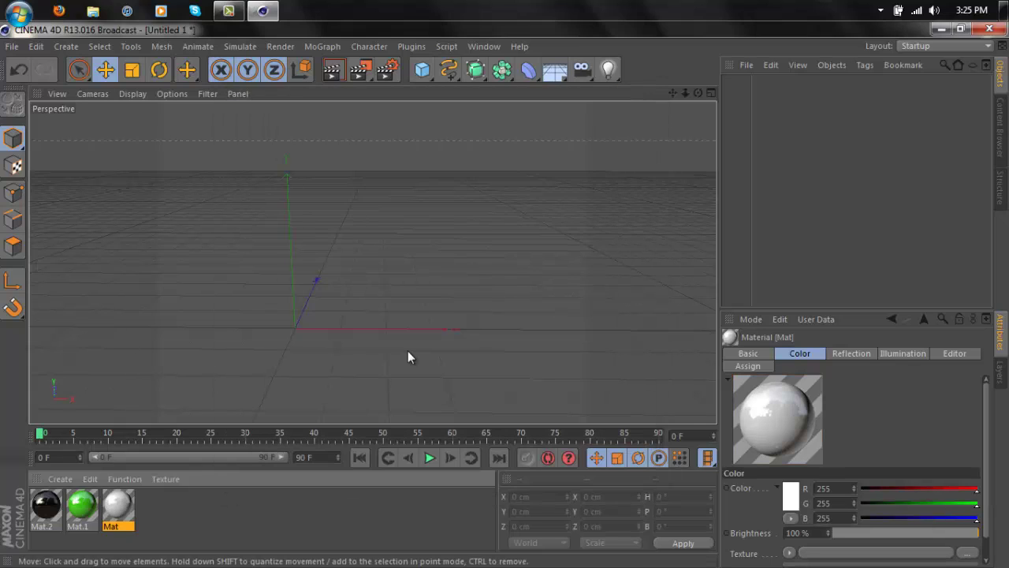
{"action": "left_click_drag", "start_coordinate": [175, 536], "coordinate": [23, 480]}
{"action": "left_click", "coordinate": [146, 499]}
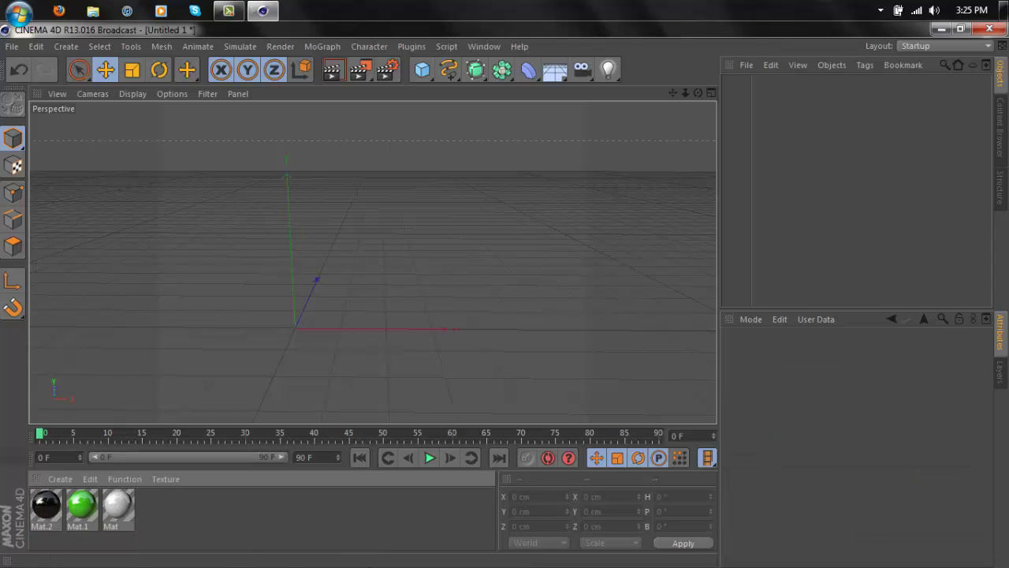
- Add a plane to the scene and set both its width and height to 99990 cm
{"action": "left_click", "coordinate": [422, 72]}
{"action": "left_click", "coordinate": [539, 112]}
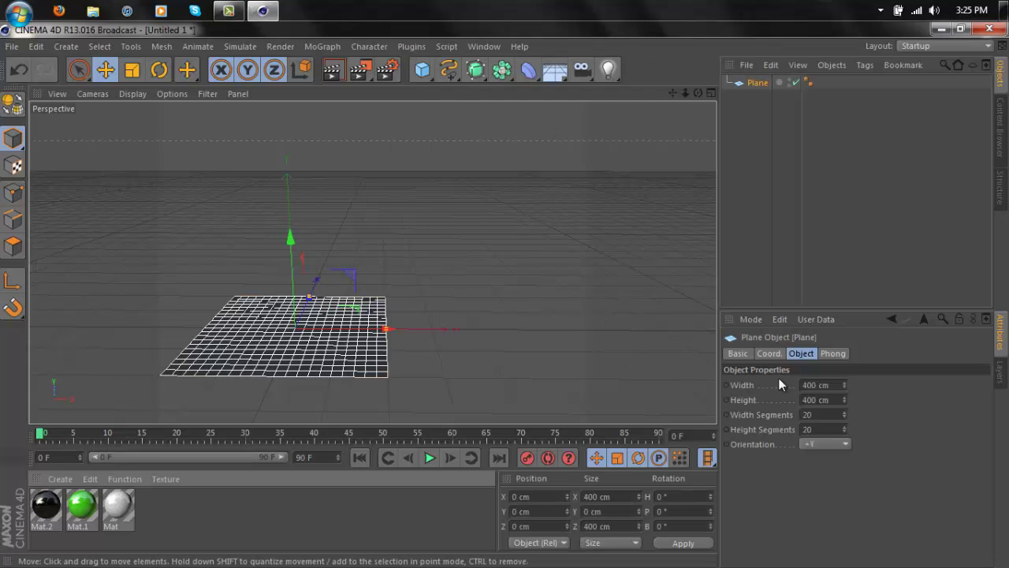
{"action": "left_click", "coordinate": [808, 385]}
{"action": "type", "text": "99990"}
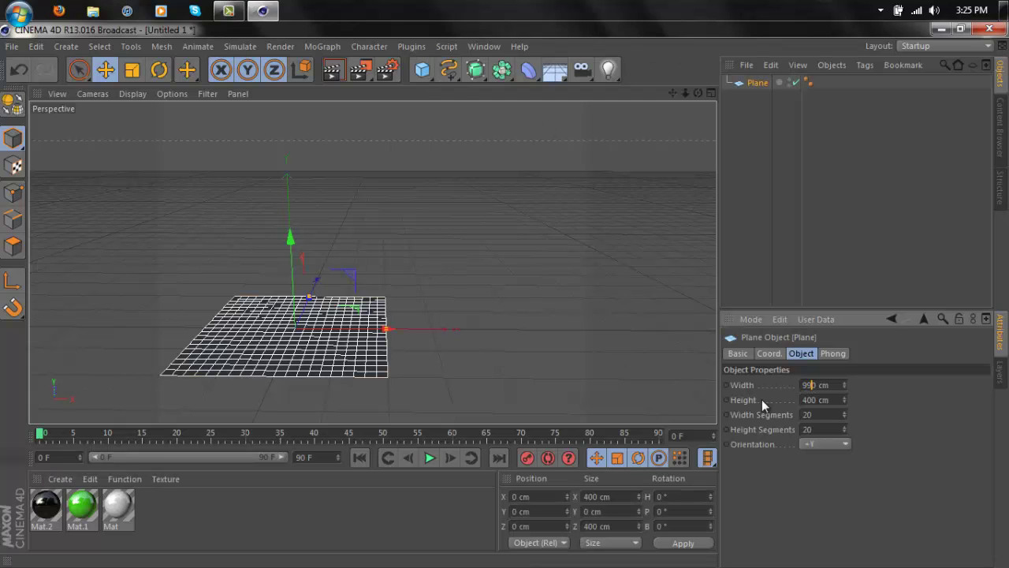
{"action": "key", "text": "Return"}
{"action": "double_click", "coordinate": [804, 399]}
{"action": "type", "text": "9990"}
{"action": "key", "text": "Return"}
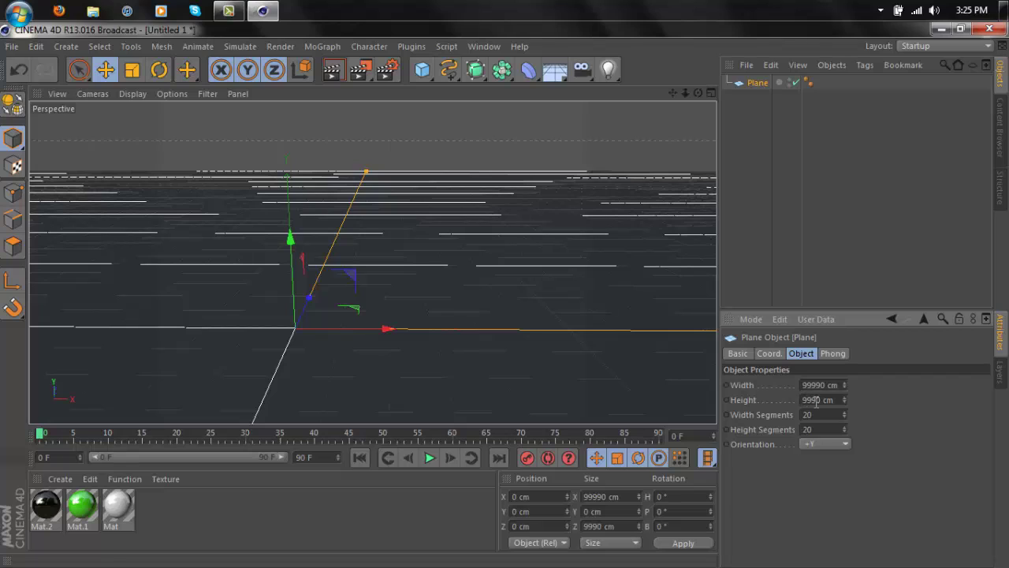
{"action": "type", "text": "9"}
{"action": "key", "text": "Return"}
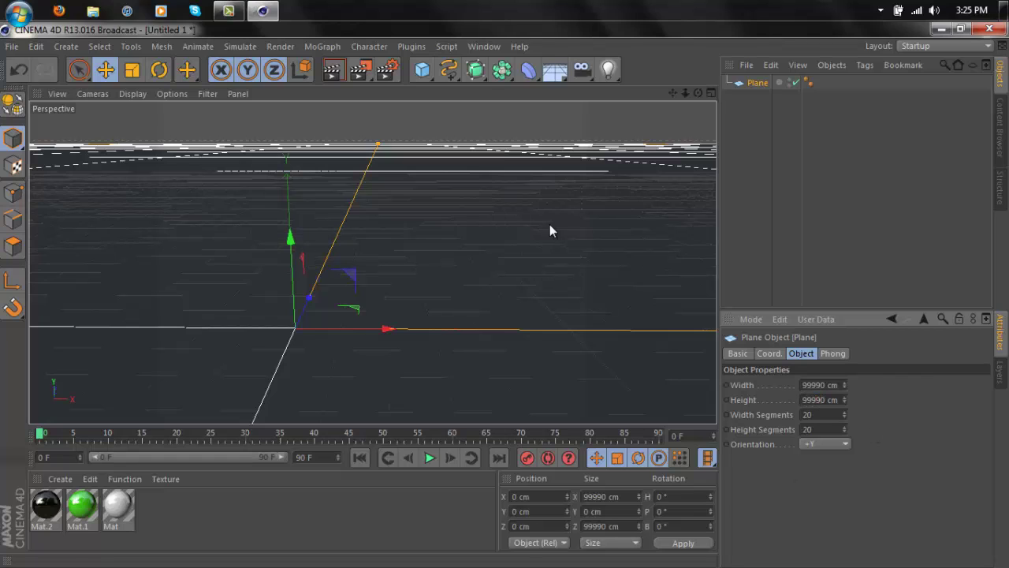
- Preview the plane with a viewport render and apply the white Mat material to it
{"action": "left_click", "coordinate": [331, 73]}
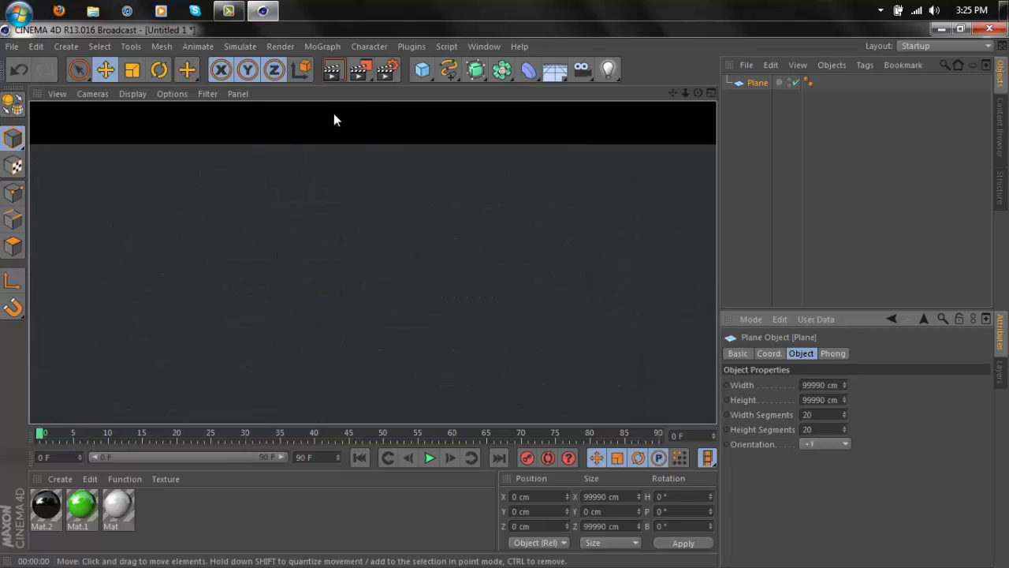
{"action": "left_click", "coordinate": [763, 221]}
{"action": "left_click", "coordinate": [750, 84]}
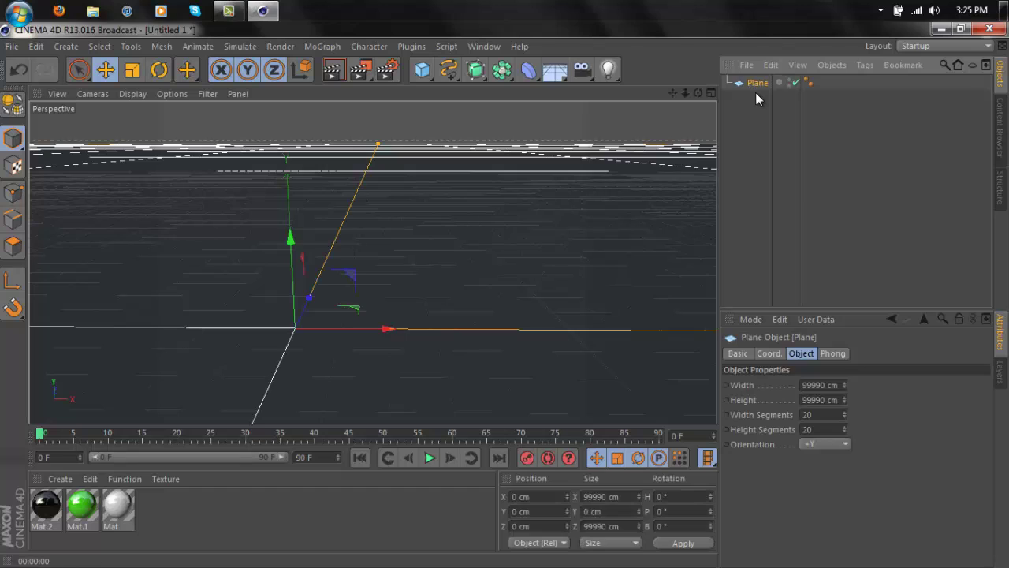
{"action": "left_click_drag", "start_coordinate": [125, 503], "coordinate": [747, 89]}
{"action": "left_click", "coordinate": [756, 121]}
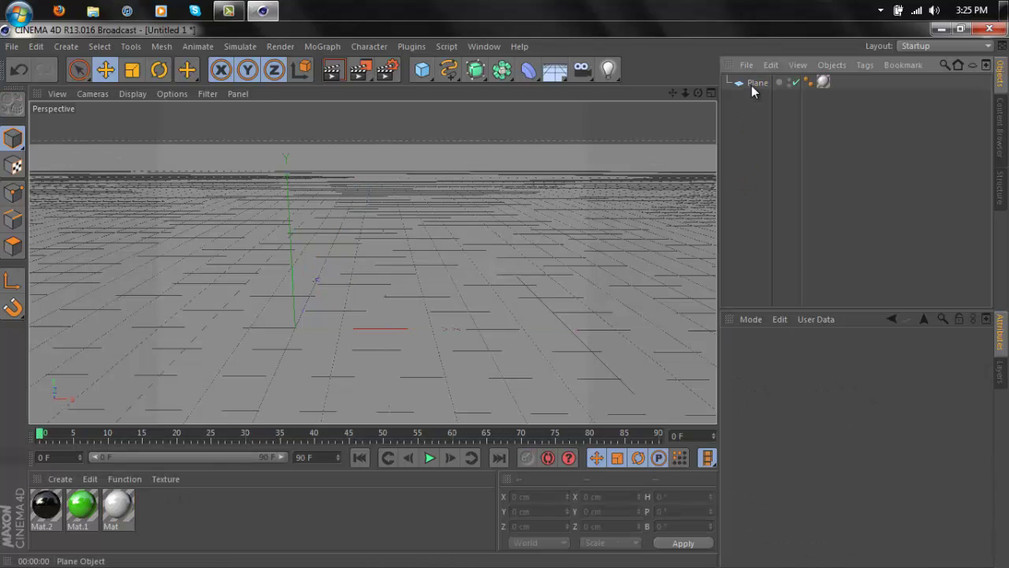
- Duplicate the white Plane object in the scene
{"action": "left_click", "coordinate": [751, 85]}
{"action": "key", "text": "ctrl+c"}
{"action": "key", "text": "ctrl+v"}
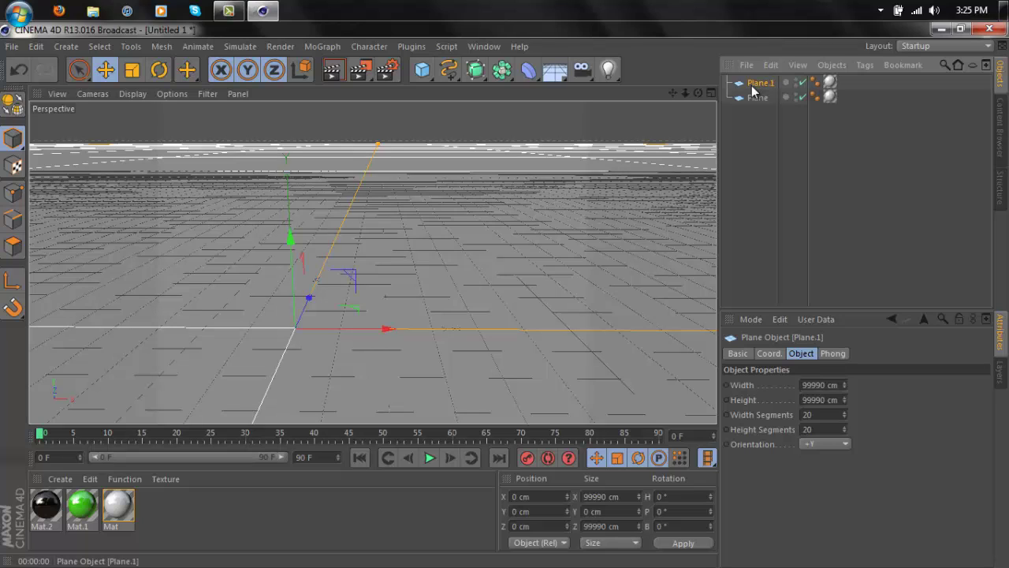
- Move the Plane.1 copy along Z to about 1194 cm and rotate its pitch to about 29.6° as a backdrop
{"action": "left_click", "coordinate": [757, 136]}
{"action": "left_click", "coordinate": [758, 82]}
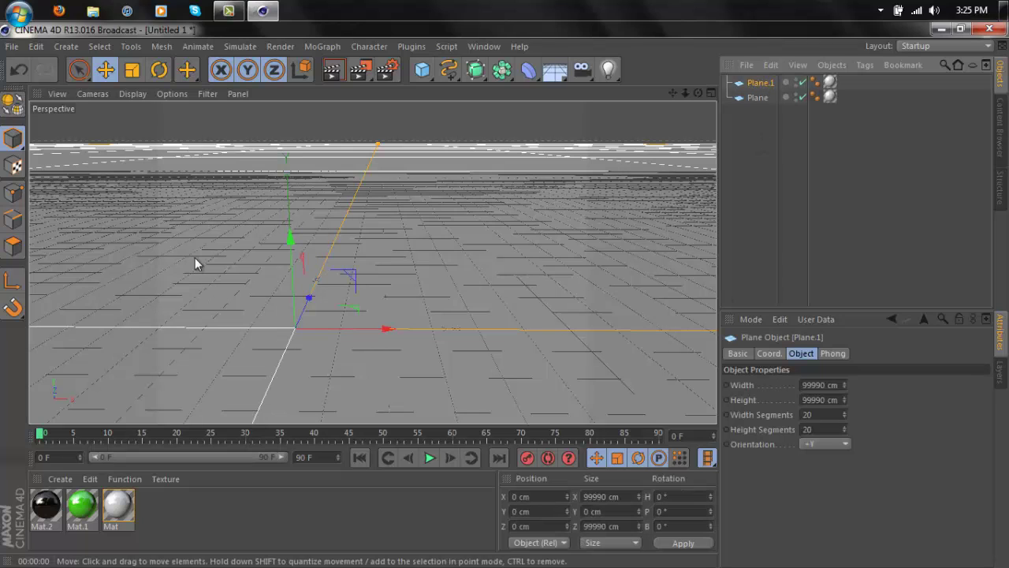
{"action": "left_click_drag", "start_coordinate": [308, 301], "coordinate": [340, 250]}
{"action": "key", "text": "r"}
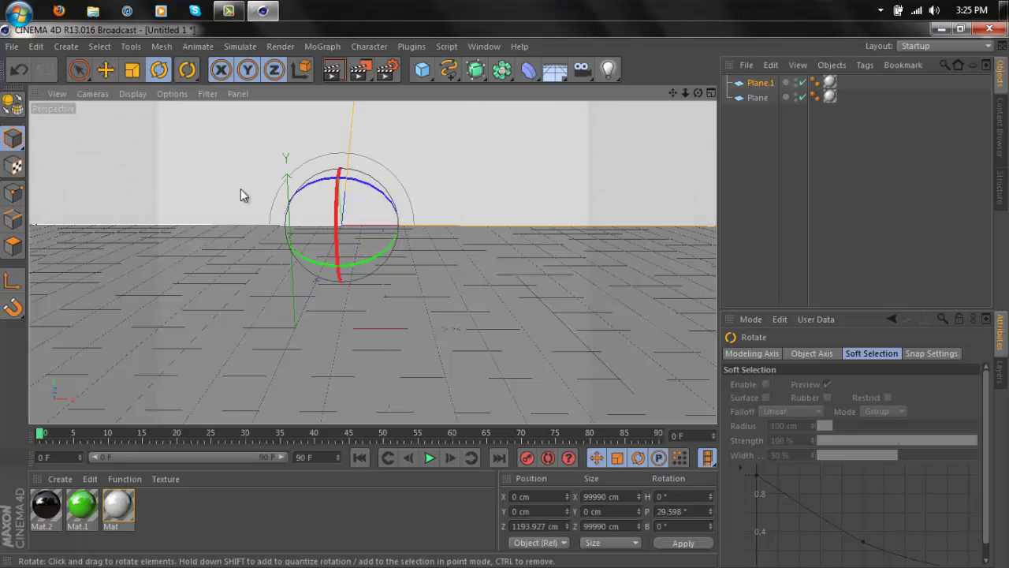
- Preview the floor and backdrop planes with viewport renders, checking each plane's placement
{"action": "left_click", "coordinate": [749, 180]}
{"action": "left_click", "coordinate": [334, 71]}
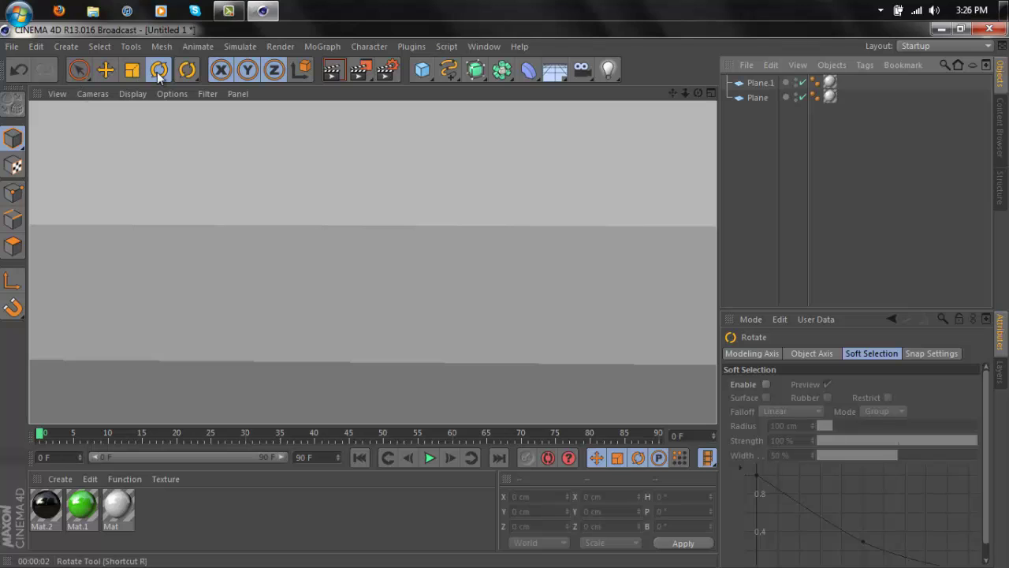
{"action": "left_click", "coordinate": [521, 313]}
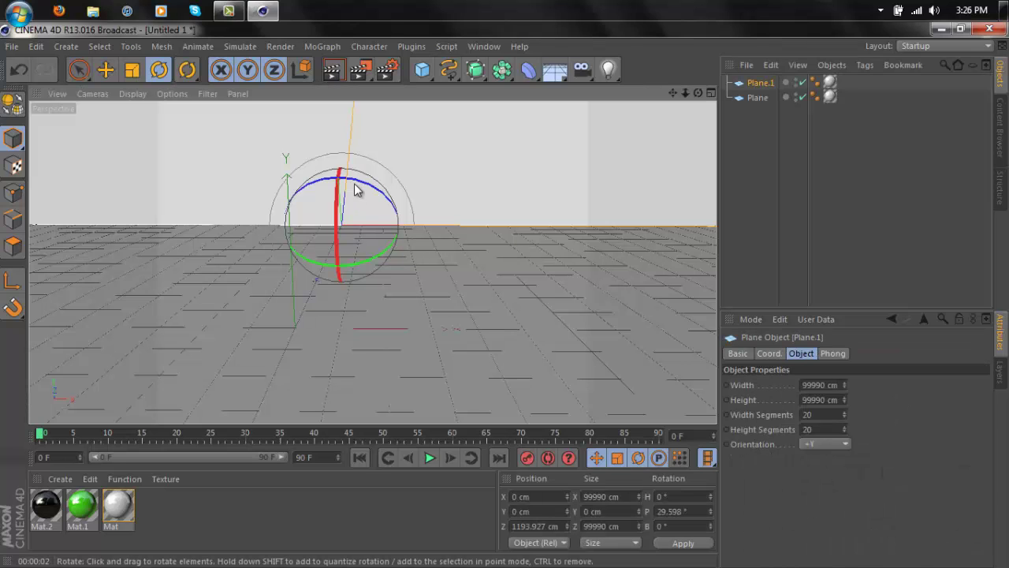
{"action": "left_click", "coordinate": [340, 329]}
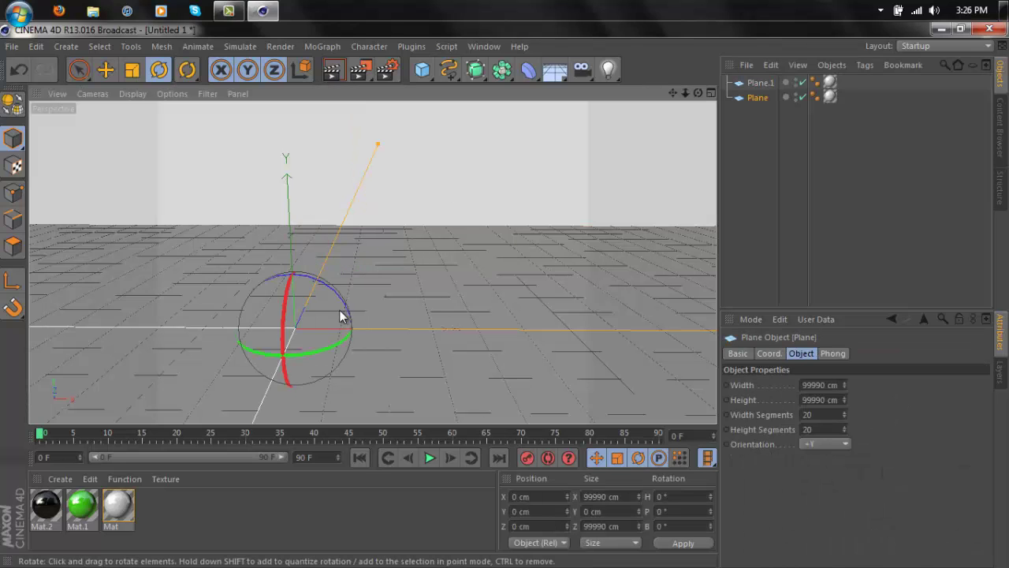
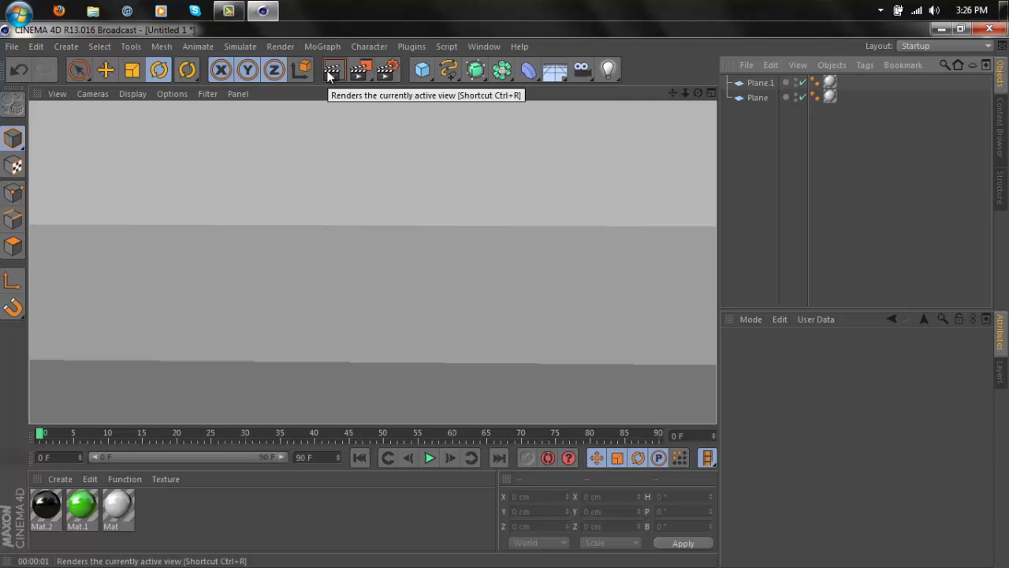
{"action": "left_click", "coordinate": [330, 71]}
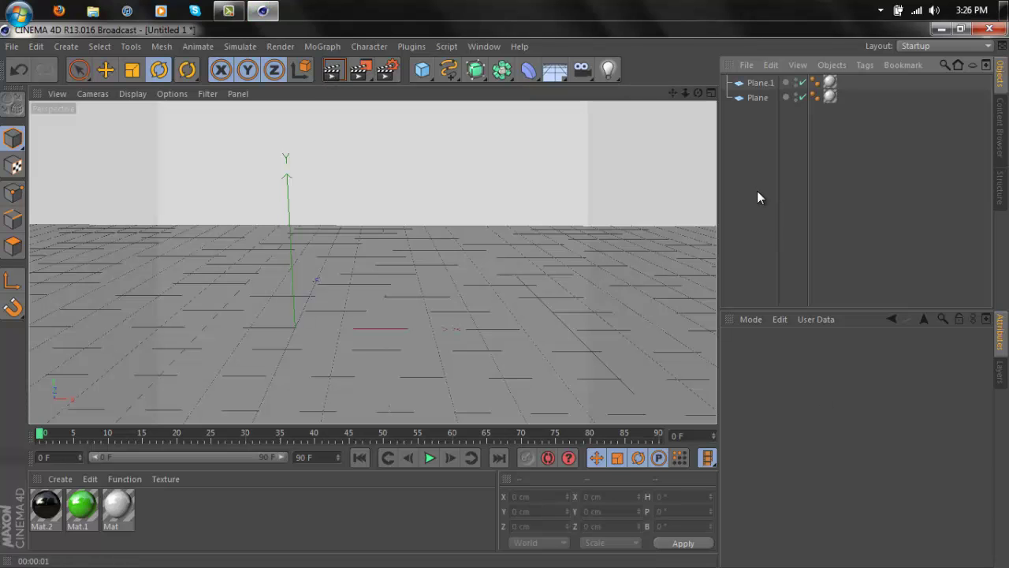
- Add a MoText object to the scene and set its text to HTPN
{"action": "left_click_drag", "start_coordinate": [697, 94], "coordinate": [505, 294]}
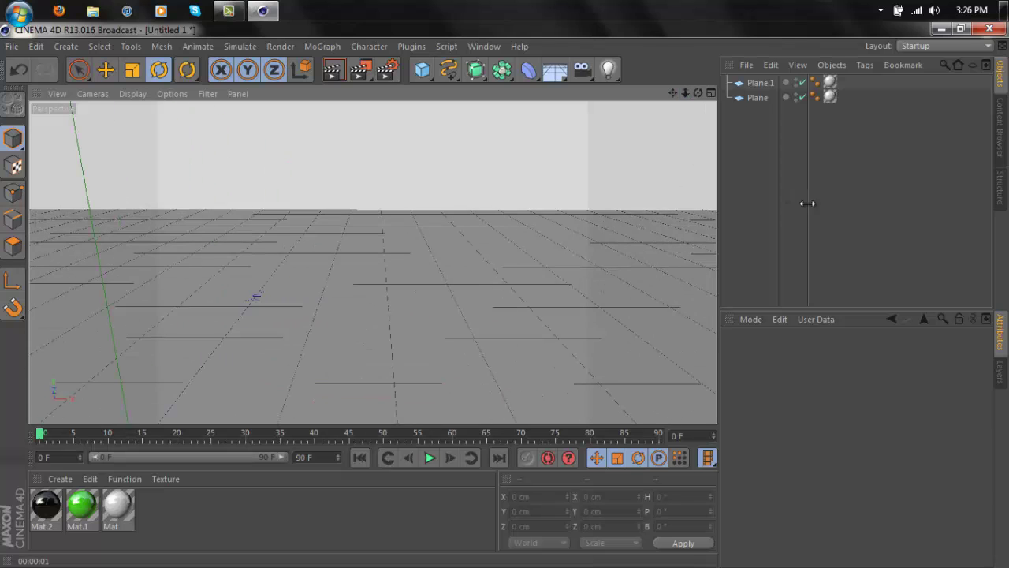
{"action": "mouse_move", "coordinate": [671, 92]}
{"action": "left_mouse_down"}
{"action": "mouse_move", "coordinate": [505, 296]}
{"action": "mouse_move", "coordinate": [674, 94]}
{"action": "mouse_move", "coordinate": [504, 296]}
{"action": "mouse_move", "coordinate": [686, 95]}
{"action": "mouse_move", "coordinate": [484, 291]}
{"action": "mouse_move", "coordinate": [690, 98]}
{"action": "left_mouse_up"}
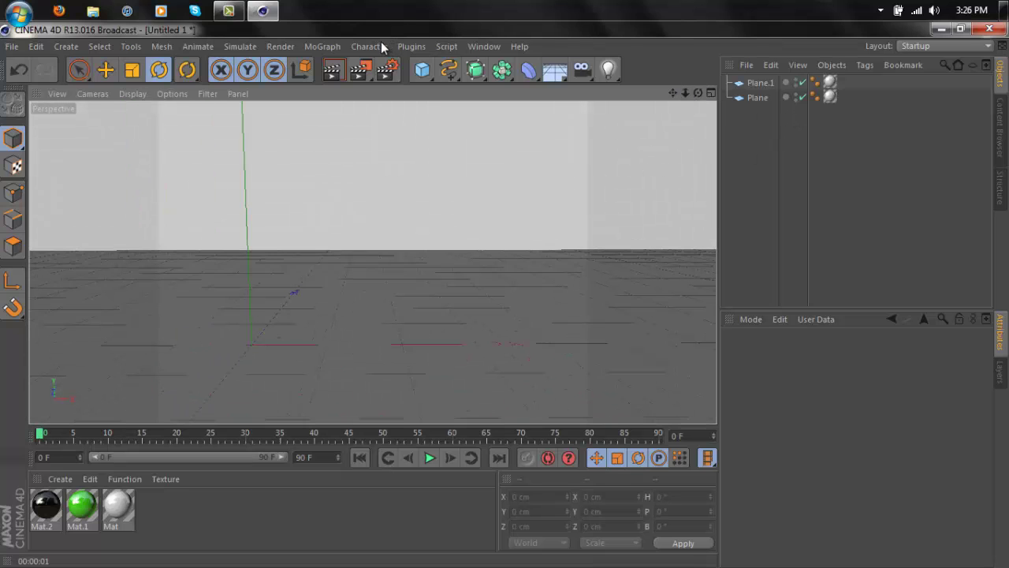
{"action": "left_click", "coordinate": [340, 47]}
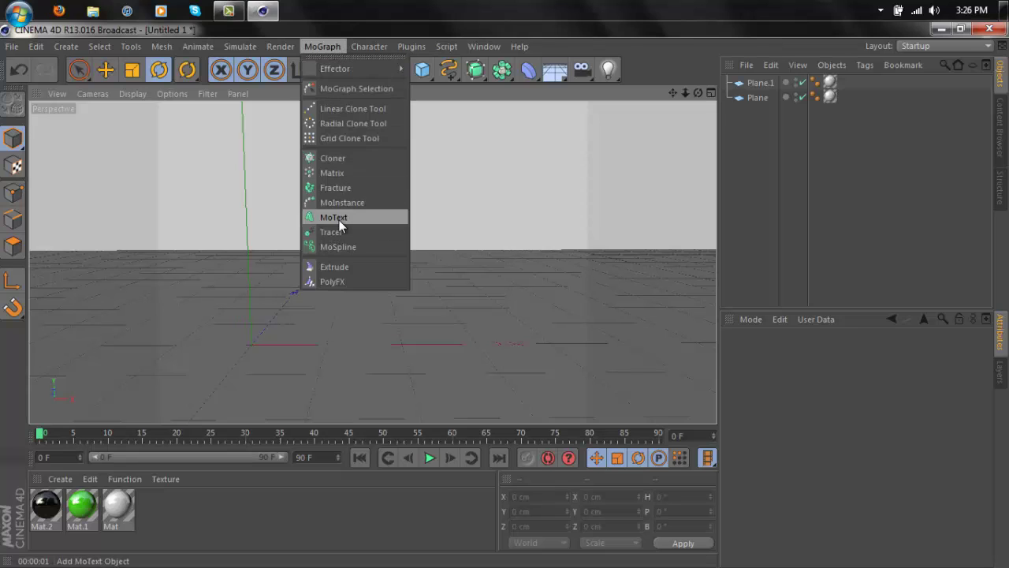
{"action": "left_click", "coordinate": [337, 217]}
{"action": "left_click", "coordinate": [800, 442]}
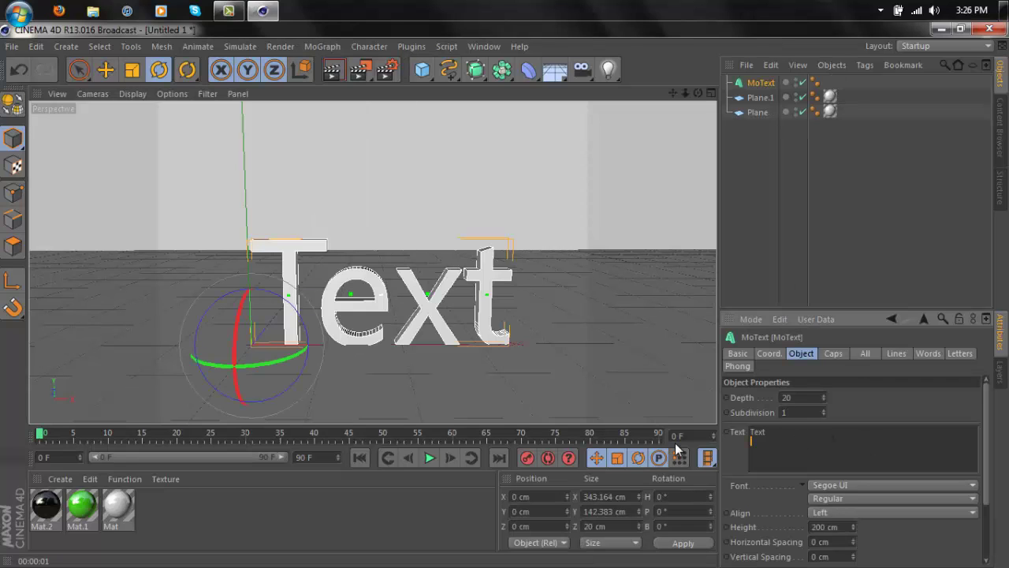
{"action": "left_click_drag", "start_coordinate": [775, 427], "coordinate": [703, 433]}
- Rename the MoText object as HTPN
{"action": "left_click", "coordinate": [750, 355]}
{"action": "left_click", "coordinate": [837, 398]}
{"action": "key", "text": "ctrl+a"}
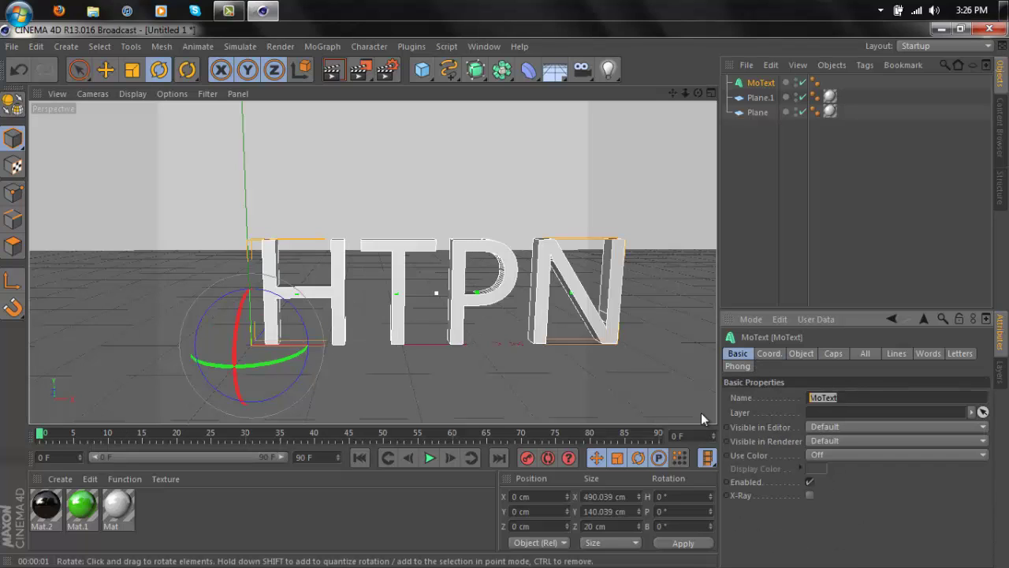
{"action": "type", "text": "HTPN"}
{"action": "key", "text": "Return"}
- Change the HTPN text's font to FoughtKnight
{"action": "left_click", "coordinate": [801, 353]}
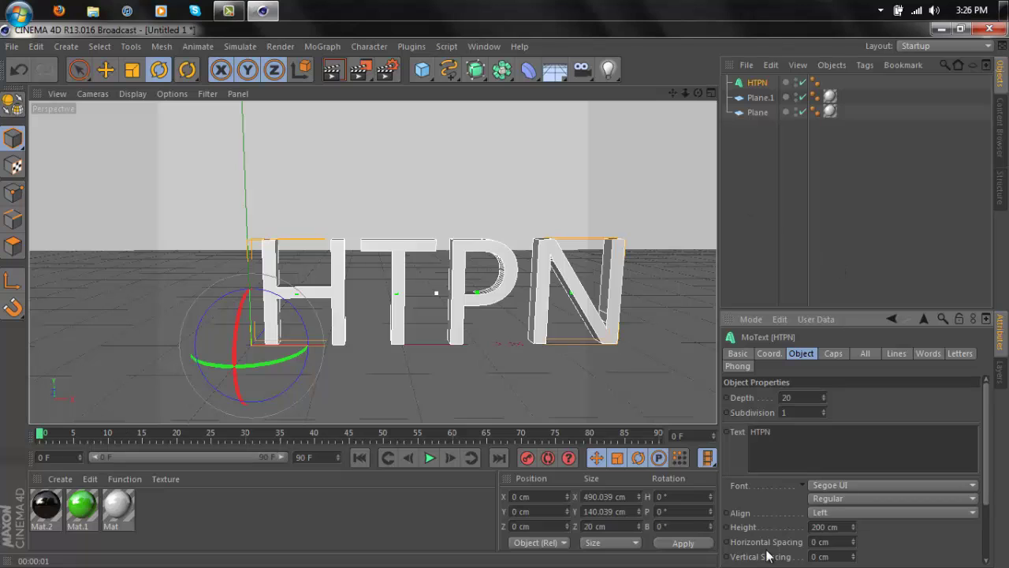
{"action": "left_click", "coordinate": [861, 489]}
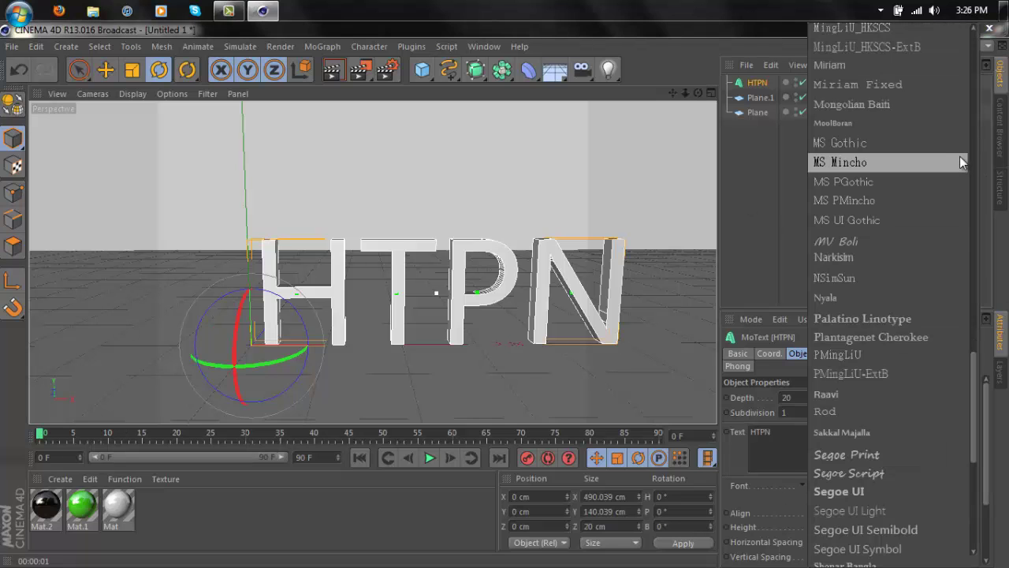
{"action": "left_click_drag", "start_coordinate": [975, 361], "coordinate": [985, 174]}
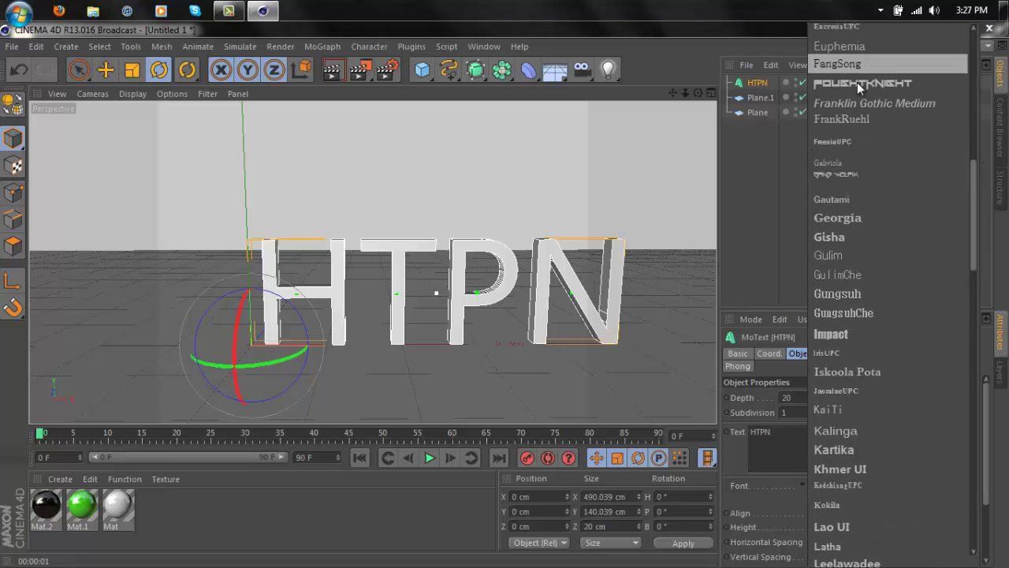
{"action": "left_click", "coordinate": [882, 85]}
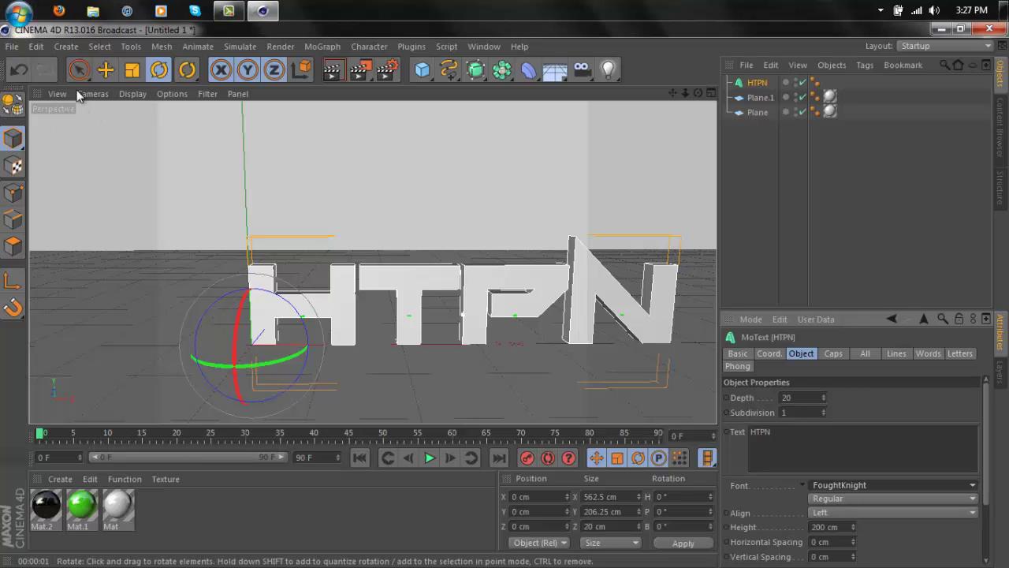
- Raise the HTPN text above the floor plane to a Y position of about 77 cm
{"action": "left_click", "coordinate": [105, 71]}
{"action": "left_click_drag", "start_coordinate": [247, 276], "coordinate": [246, 219]}
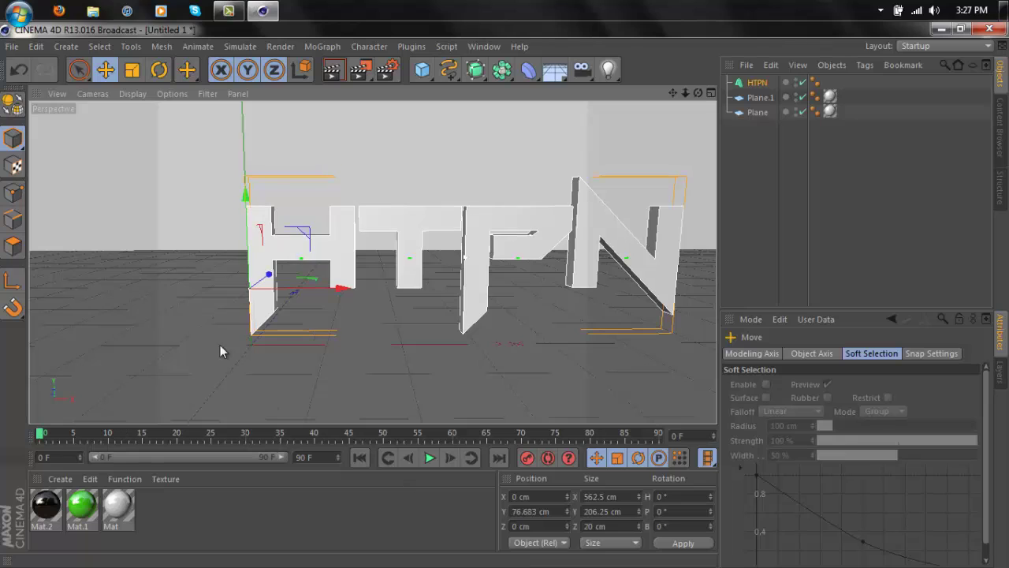
{"action": "left_click", "coordinate": [311, 528]}
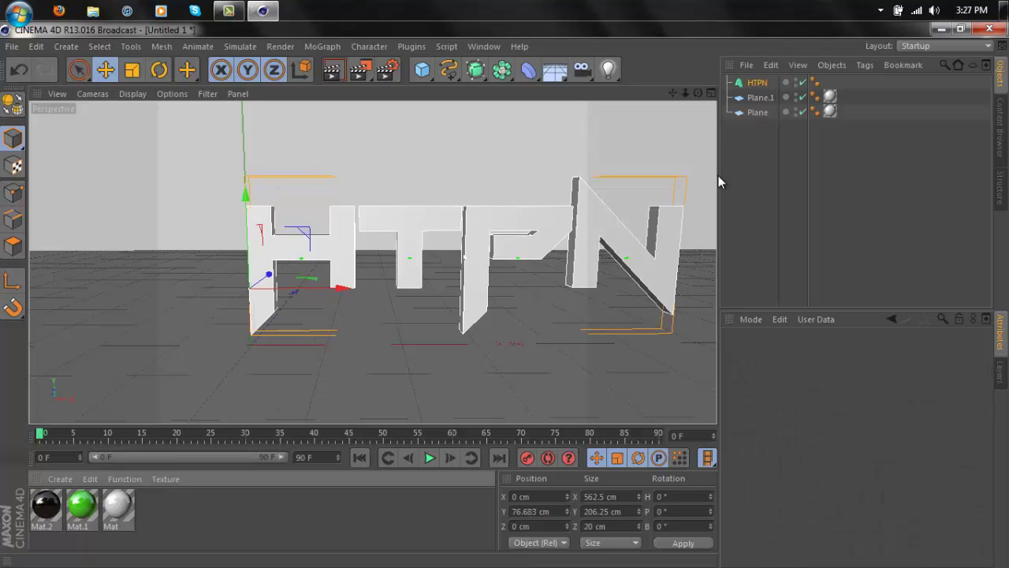
- Add an Extrude NURBS object and make the HTPN text its child
{"action": "left_click", "coordinate": [503, 72]}
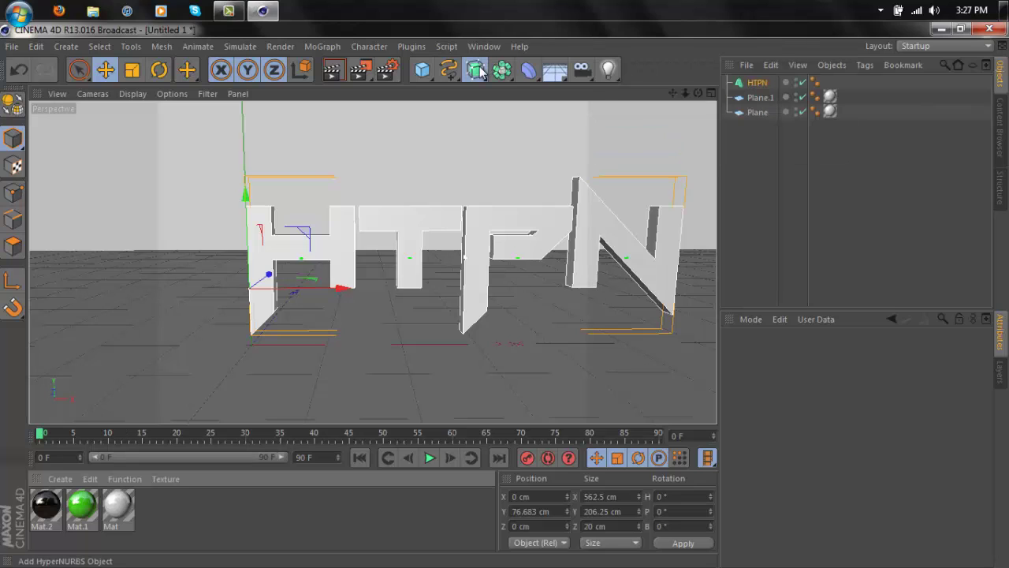
{"action": "left_click", "coordinate": [475, 70]}
{"action": "left_click", "coordinate": [653, 82]}
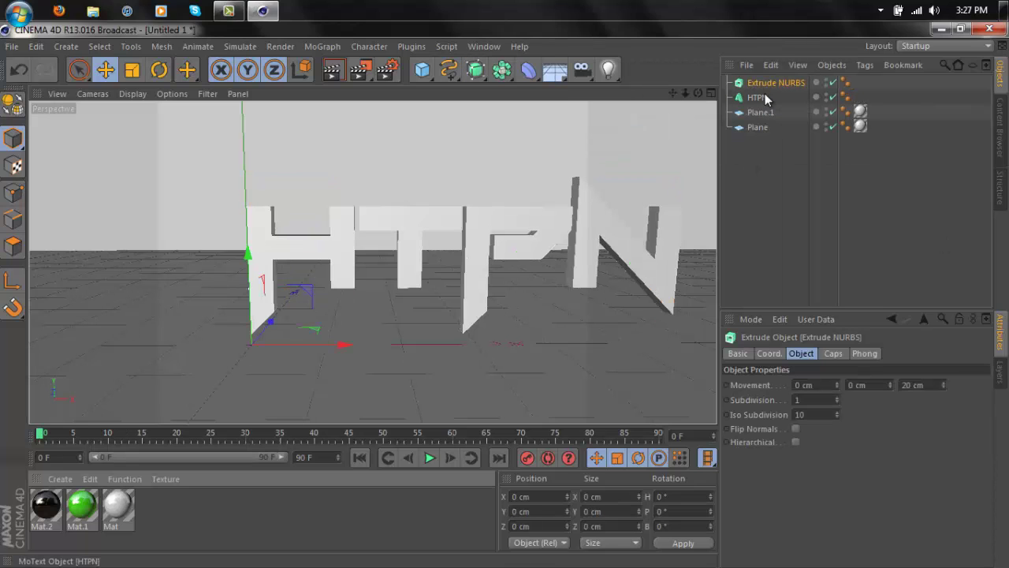
{"action": "left_click_drag", "start_coordinate": [761, 97], "coordinate": [766, 84]}
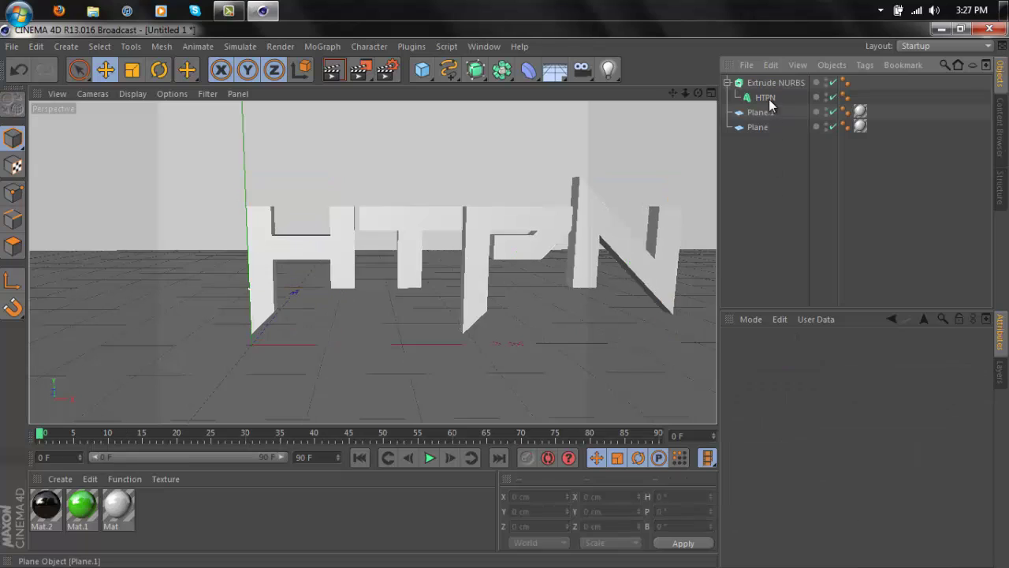
- Enter a Movement value of 80 cm for the Extrude NURBS object
{"action": "left_click", "coordinate": [772, 83]}
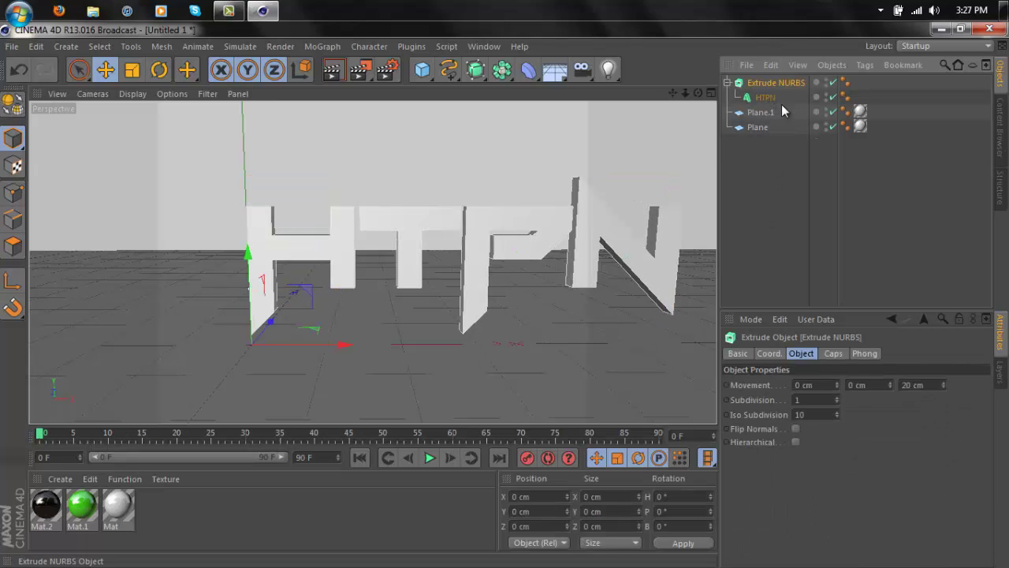
{"action": "left_click", "coordinate": [854, 385]}
{"action": "key", "text": "BackSpace"}
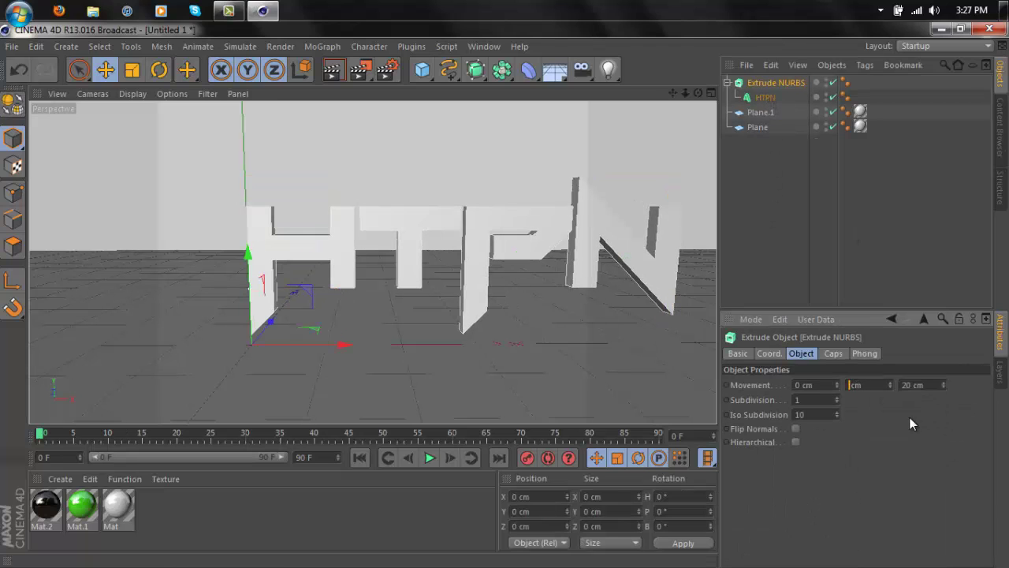
{"action": "type", "text": "80"}
- Set the Extrude NURBS start and end caps to Fillet Cap, each with a 3 cm radius
{"action": "left_click", "coordinate": [846, 353]}
{"action": "left_click", "coordinate": [847, 385]}
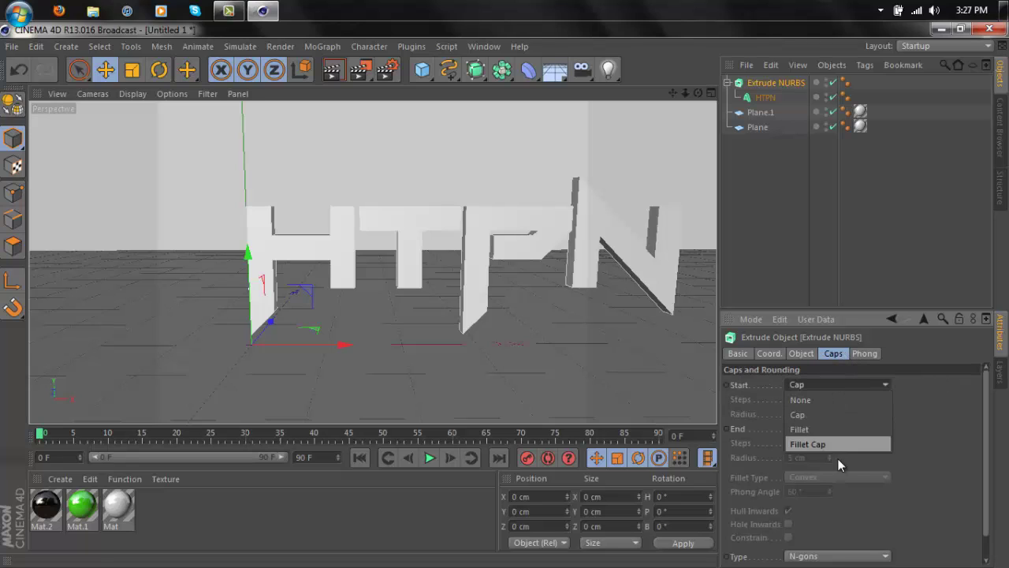
{"action": "left_click", "coordinate": [837, 446]}
{"action": "left_click", "coordinate": [863, 428]}
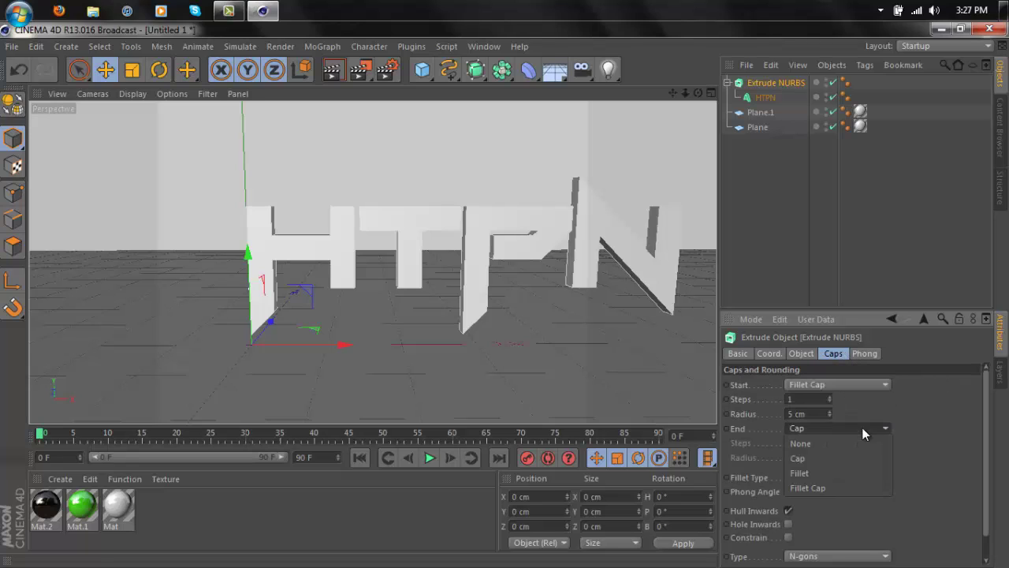
{"action": "left_click", "coordinate": [851, 486]}
{"action": "left_click", "coordinate": [791, 458]}
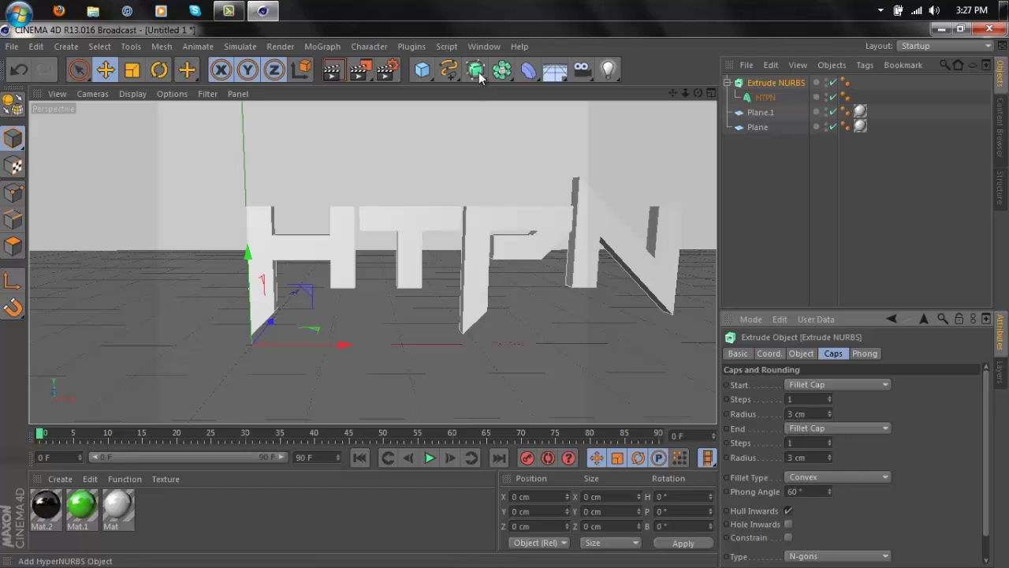
- Apply the green Mat.1 material to the Extrude NURBS object and preview the text with a viewport render
{"action": "left_click", "coordinate": [765, 171]}
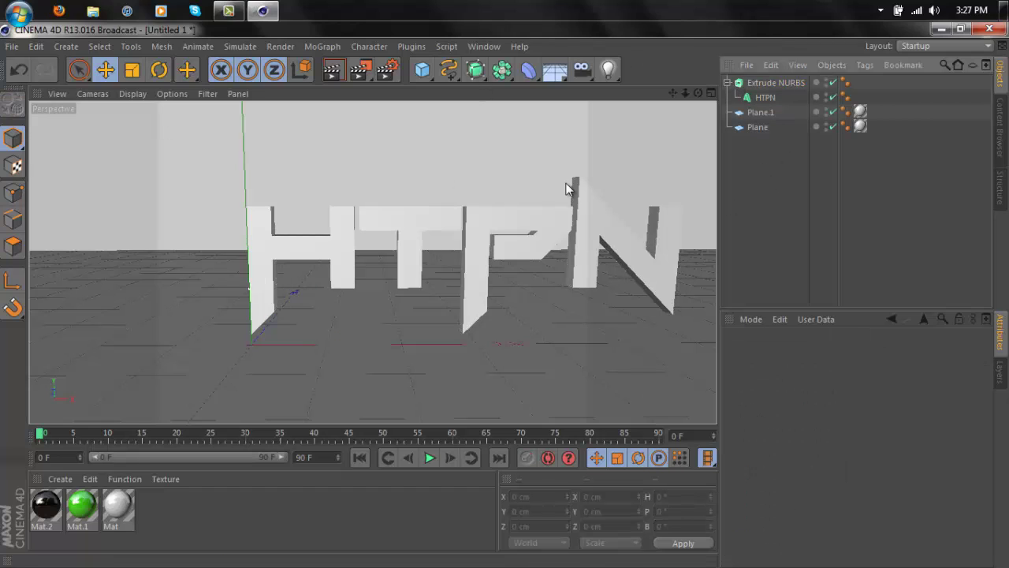
{"action": "left_click", "coordinate": [755, 83]}
{"action": "left_click", "coordinate": [727, 83]}
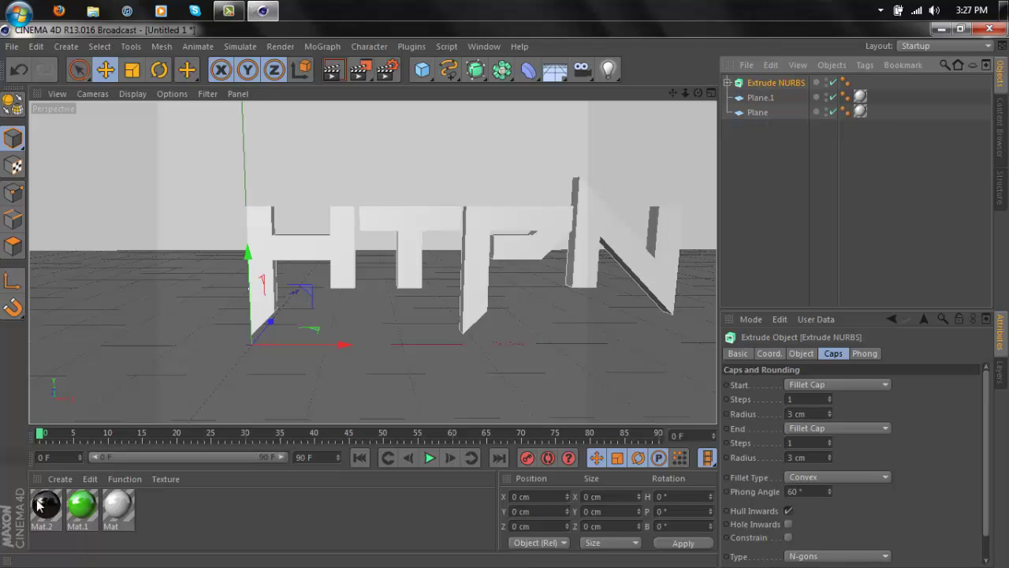
{"action": "left_click_drag", "start_coordinate": [81, 513], "coordinate": [773, 84]}
{"action": "left_click", "coordinate": [833, 226]}
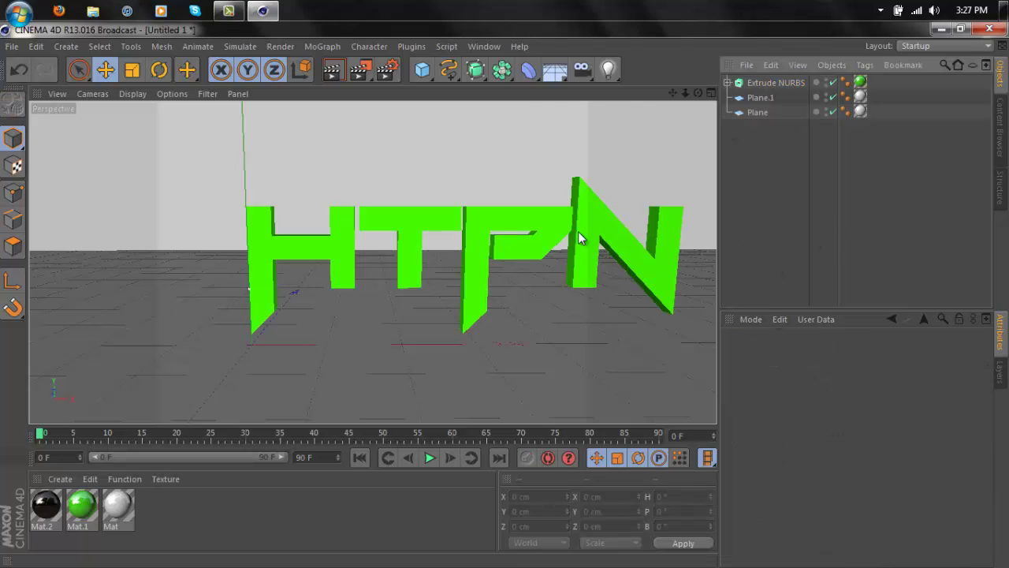
{"action": "left_click", "coordinate": [332, 69]}
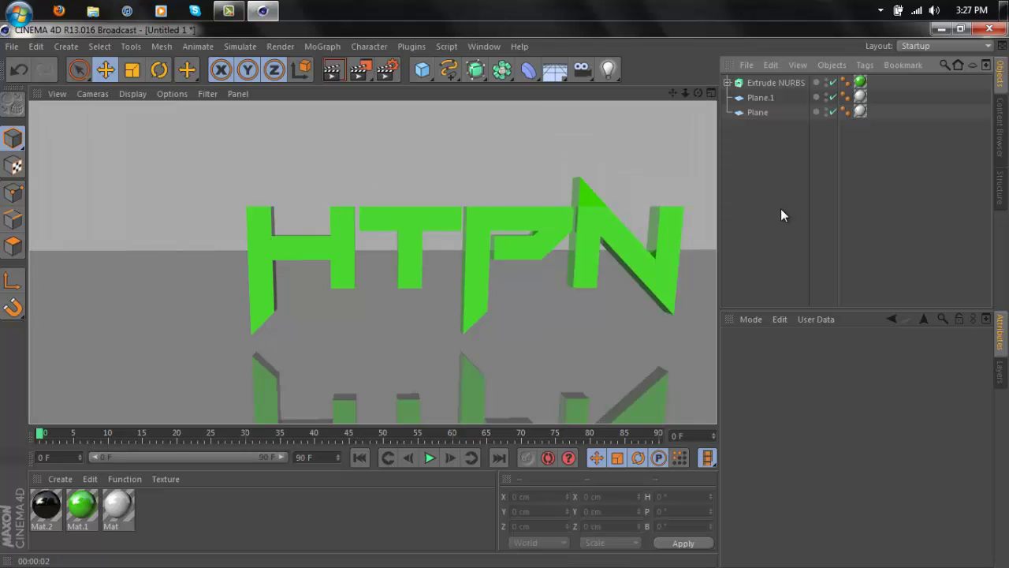
{"action": "left_click", "coordinate": [210, 377]}
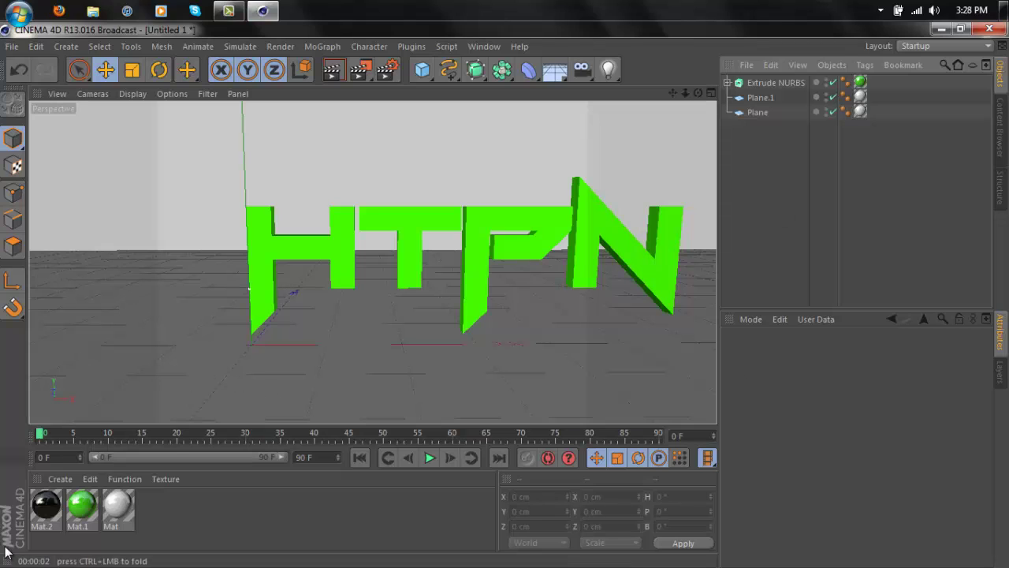
- Duplicate the Extrude NURBS object together with its HTPN text
{"action": "left_click", "coordinate": [767, 83]}
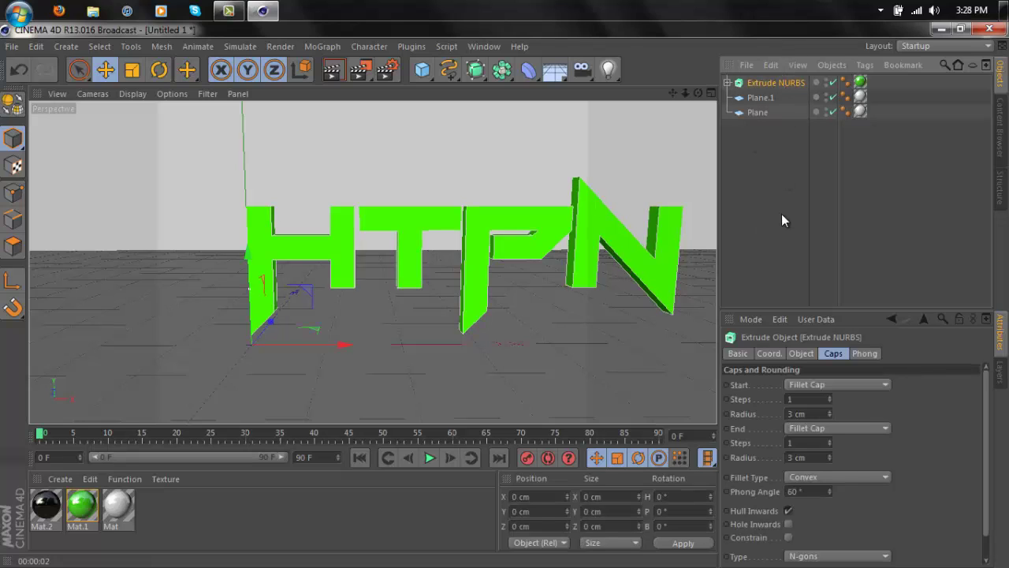
{"action": "key", "text": "ctrl+c"}
{"action": "key", "text": "ctrl+v"}
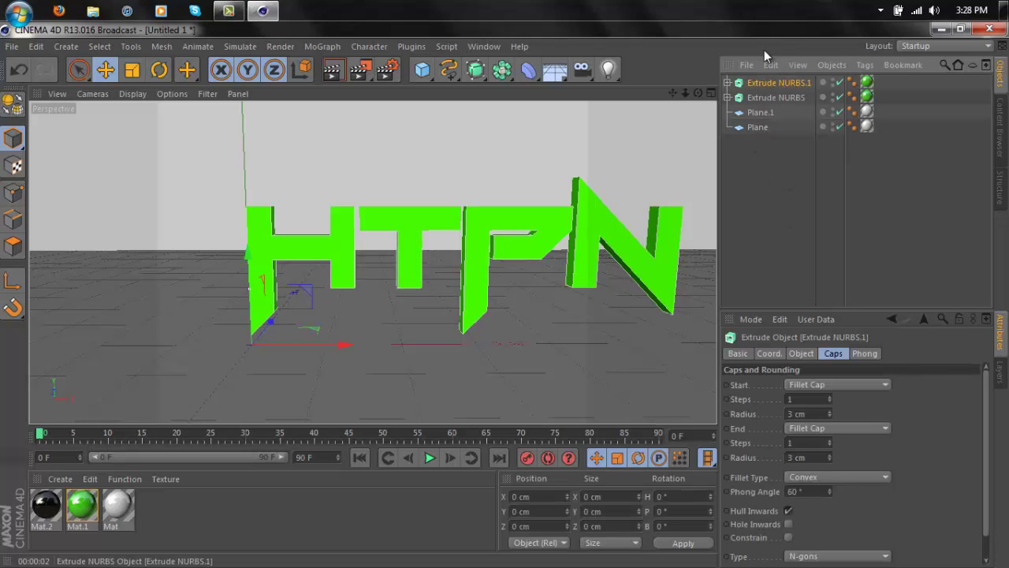
{"action": "left_click", "coordinate": [786, 169]}
- Delete the green Mat.1 texture tag from the Extrude NURBS.1 copy and select that copy
{"action": "left_click", "coordinate": [866, 82]}
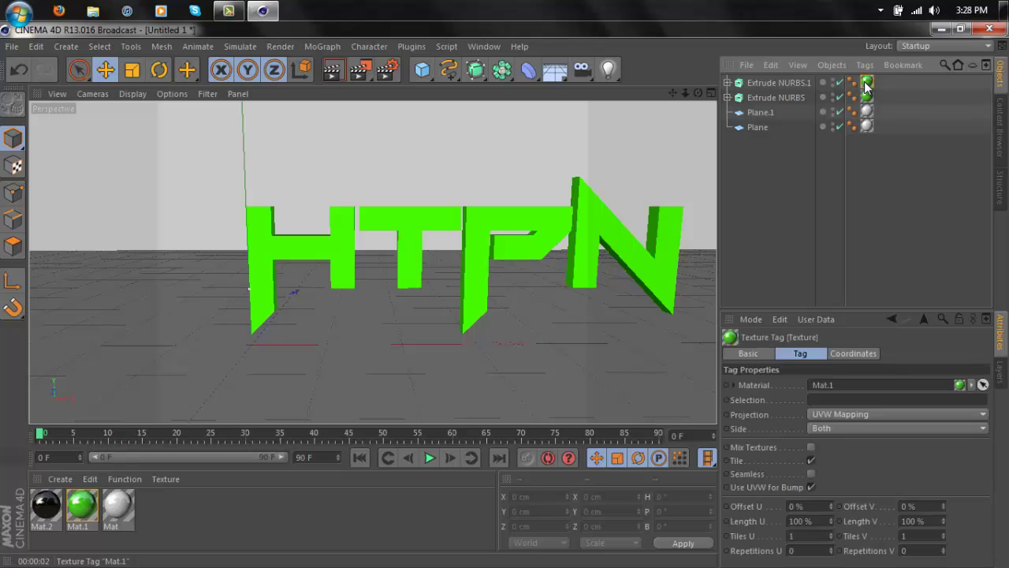
{"action": "key", "text": "Delete"}
{"action": "left_click", "coordinate": [779, 81]}
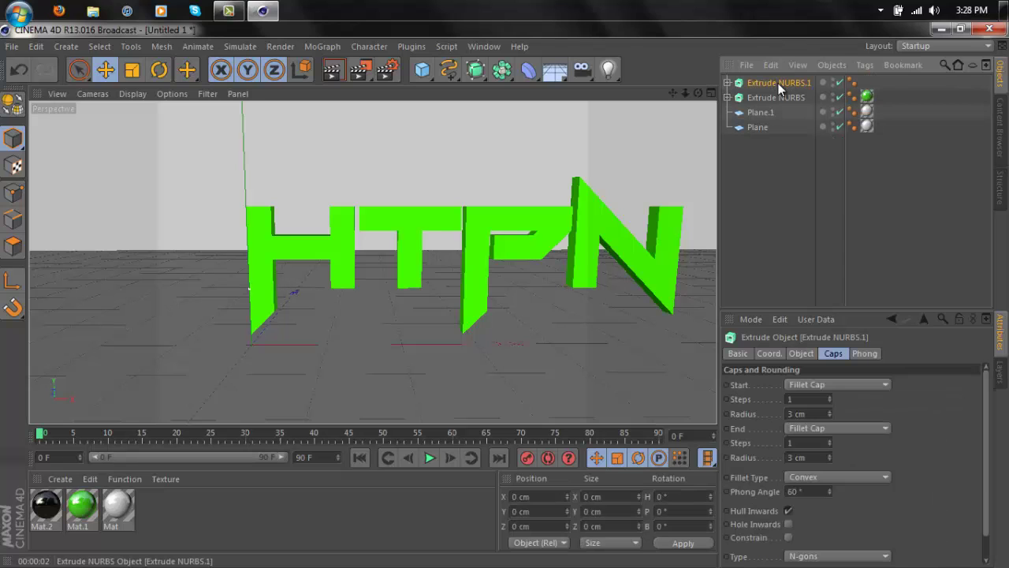
- Move the Extrude NURBS.1 copy slightly in front of the green text, to about X 1.5 cm, Y -0.8 cm and Z -5 cm
{"action": "left_click", "coordinate": [769, 353]}
{"action": "left_click", "coordinate": [800, 353]}
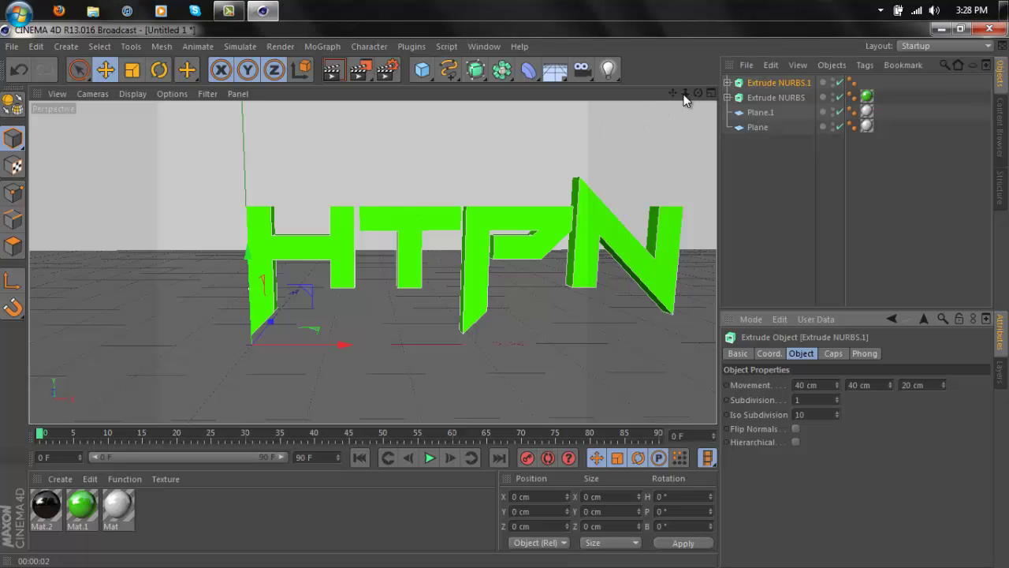
{"action": "mouse_move", "coordinate": [694, 93]}
{"action": "left_mouse_down"}
{"action": "mouse_move", "coordinate": [506, 298]}
{"action": "mouse_move", "coordinate": [677, 94]}
{"action": "mouse_move", "coordinate": [505, 296]}
{"action": "mouse_move", "coordinate": [699, 93]}
{"action": "mouse_move", "coordinate": [373, 262]}
{"action": "mouse_move", "coordinate": [691, 94]}
{"action": "left_mouse_up"}
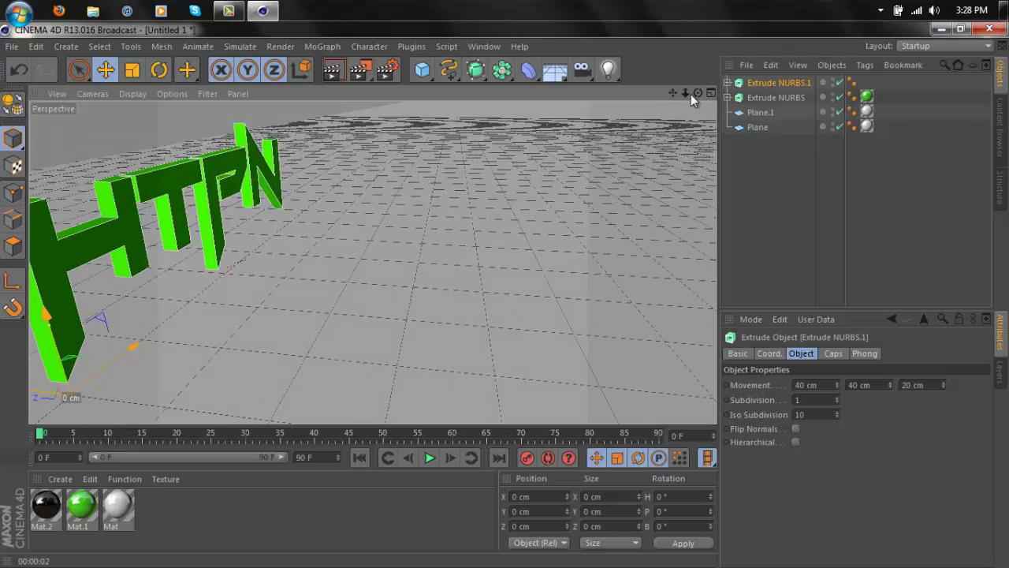
{"action": "left_click_drag", "start_coordinate": [507, 295], "coordinate": [505, 296]}
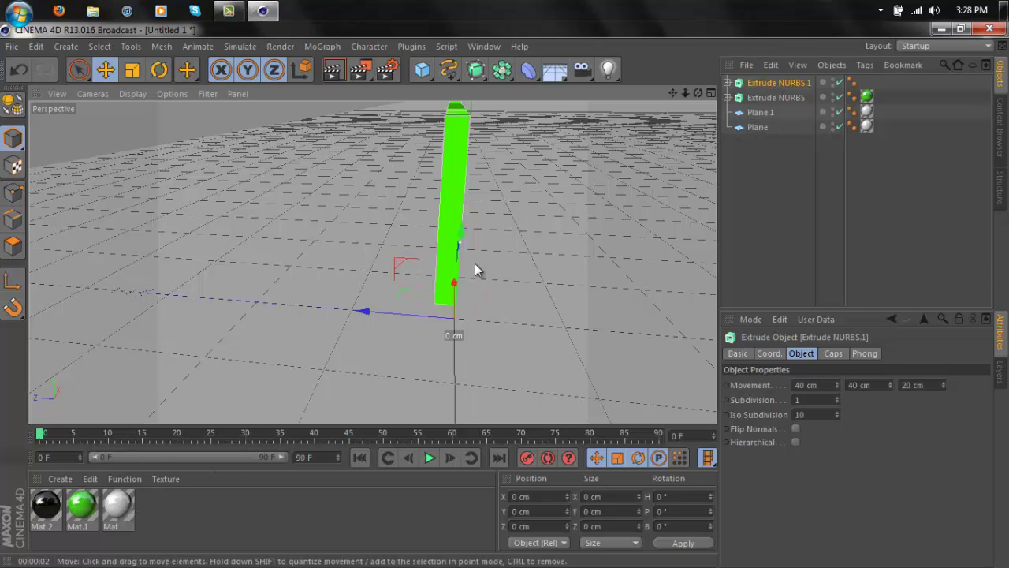
{"action": "left_click_drag", "start_coordinate": [427, 313], "coordinate": [432, 314]}
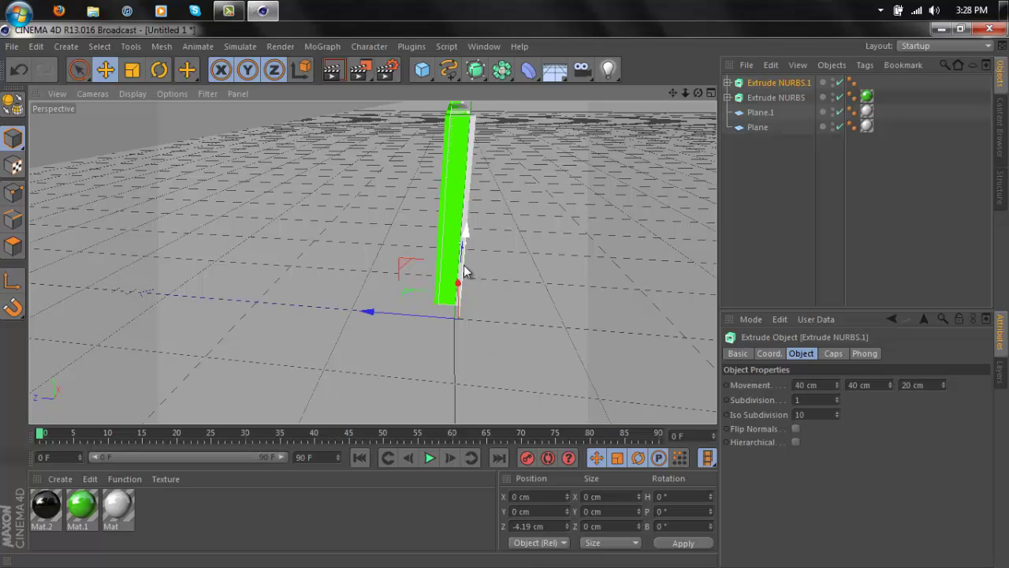
{"action": "left_click_drag", "start_coordinate": [463, 265], "coordinate": [463, 269]}
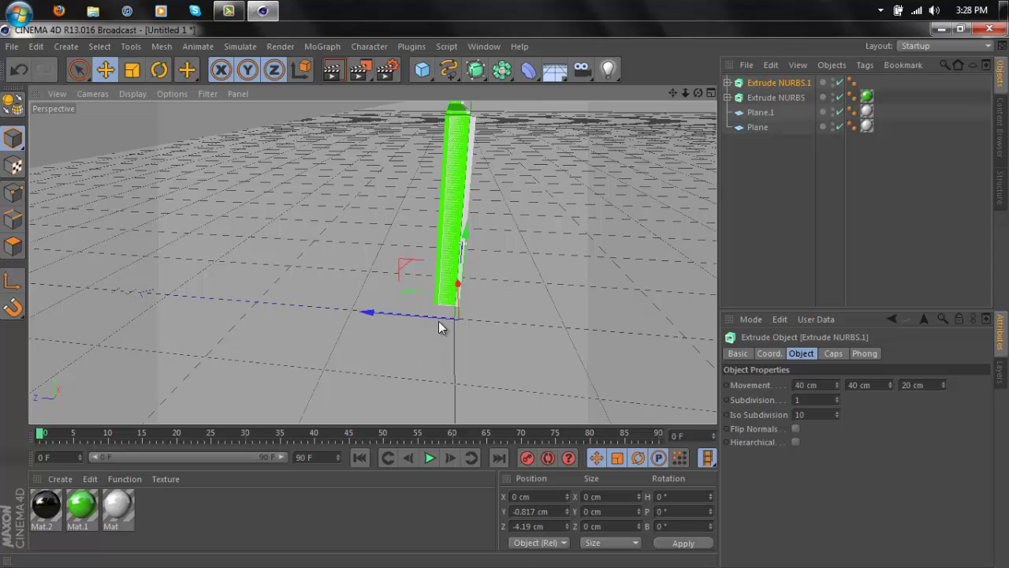
{"action": "left_click_drag", "start_coordinate": [456, 310], "coordinate": [404, 311]}
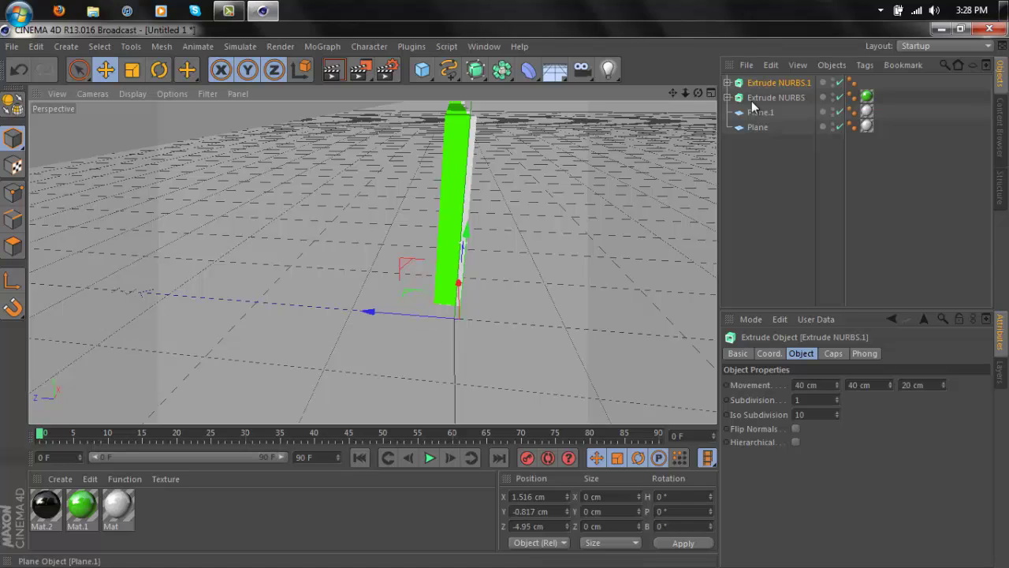
- Apply the black Mat.2 material to Extrude NURBS.1 and preview the text with a viewport render
{"action": "left_click_drag", "start_coordinate": [700, 94], "coordinate": [521, 302]}
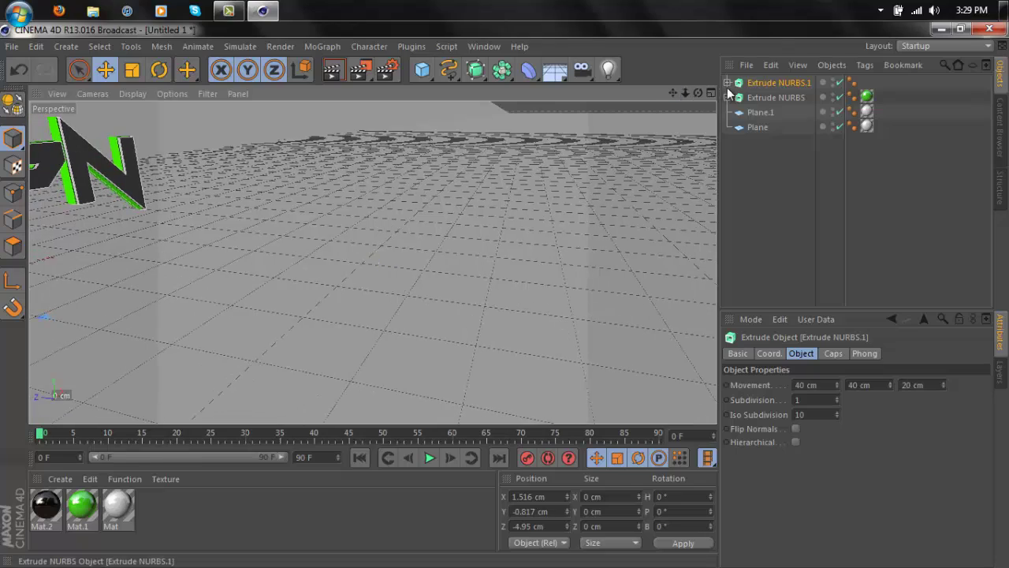
{"action": "left_click_drag", "start_coordinate": [695, 94], "coordinate": [505, 298]}
{"action": "left_click_drag", "start_coordinate": [675, 91], "coordinate": [506, 298]}
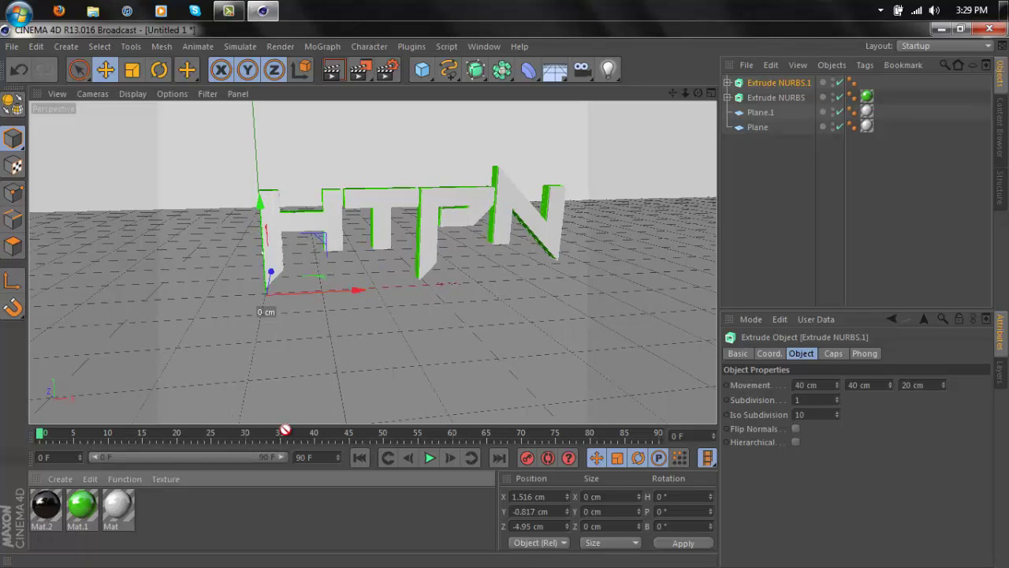
{"action": "left_click_drag", "start_coordinate": [285, 430], "coordinate": [763, 124]}
{"action": "left_click_drag", "start_coordinate": [778, 84], "coordinate": [779, 84]}
{"action": "left_click", "coordinate": [776, 231]}
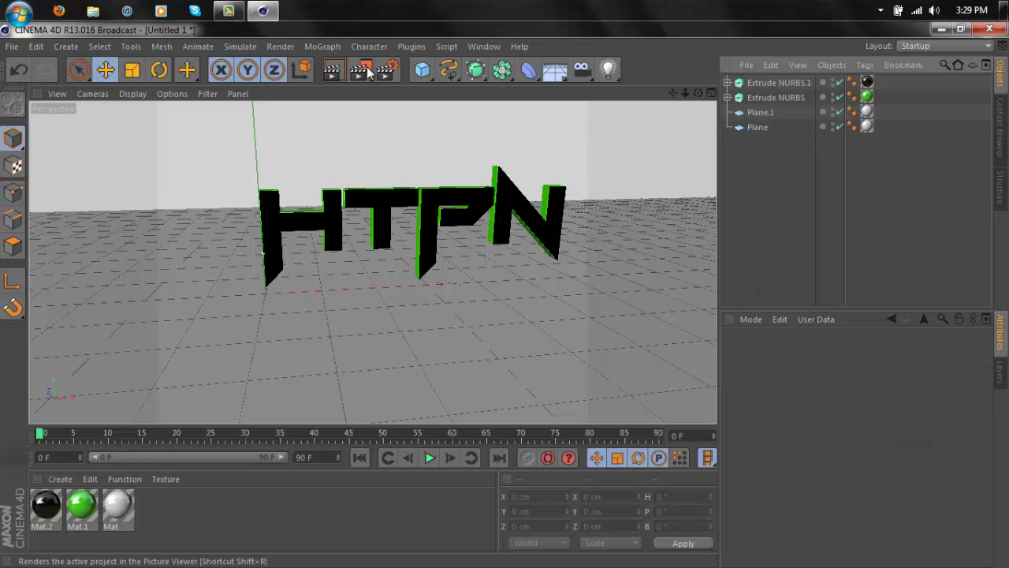
{"action": "left_click", "coordinate": [336, 70]}
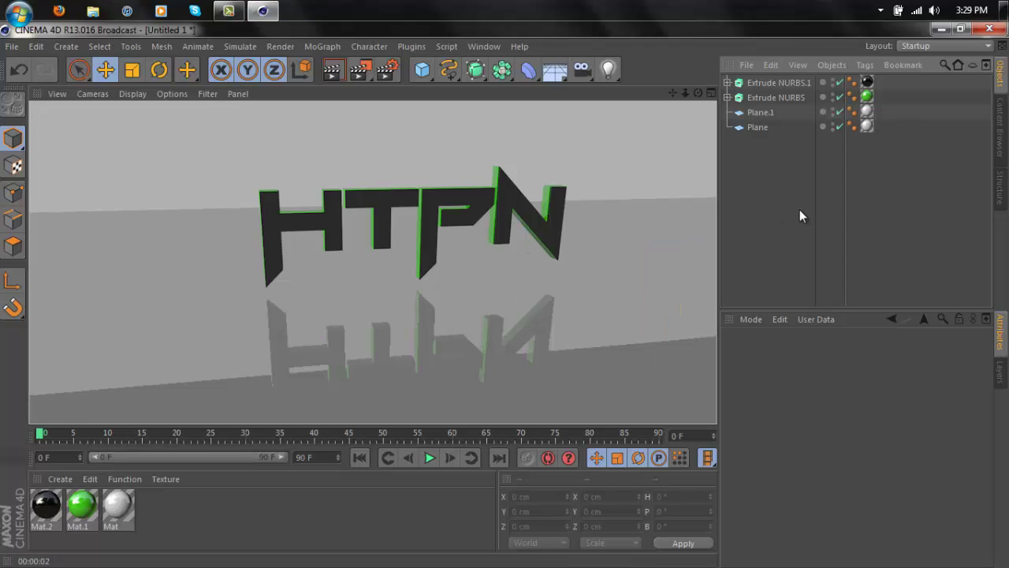
{"action": "left_click", "coordinate": [498, 361]}
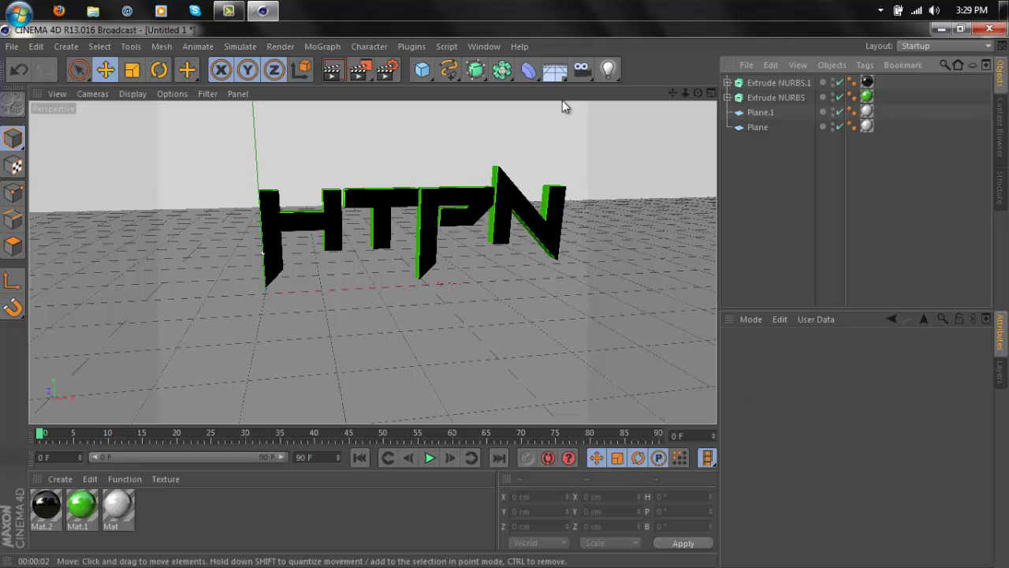
- Add an omni light, move it to about Y 249 cm and Z -273 cm, and preview the lighting with a viewport render
{"action": "left_click_drag", "start_coordinate": [611, 71], "coordinate": [654, 84]}
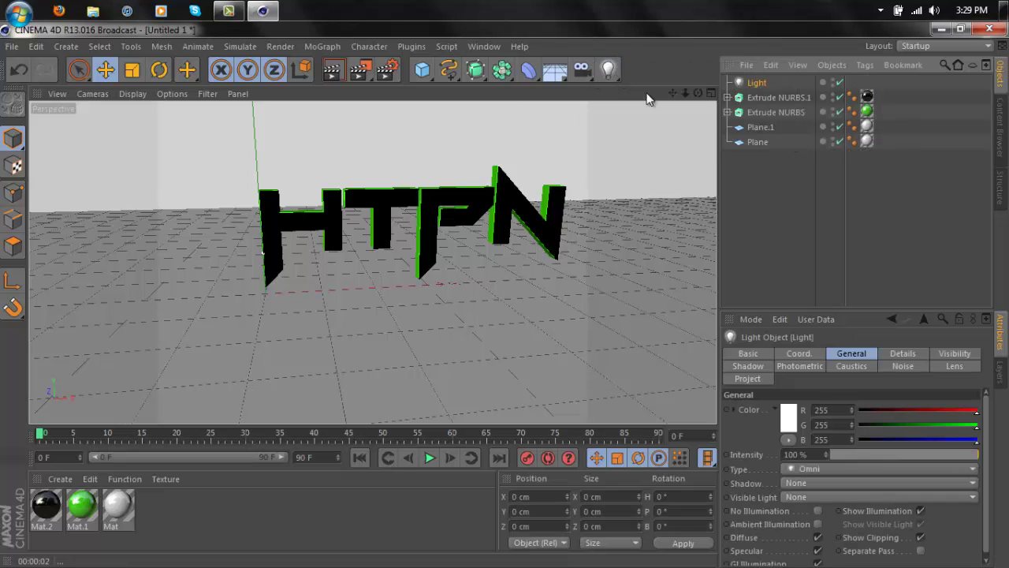
{"action": "left_click_drag", "start_coordinate": [273, 273], "coordinate": [263, 343]}
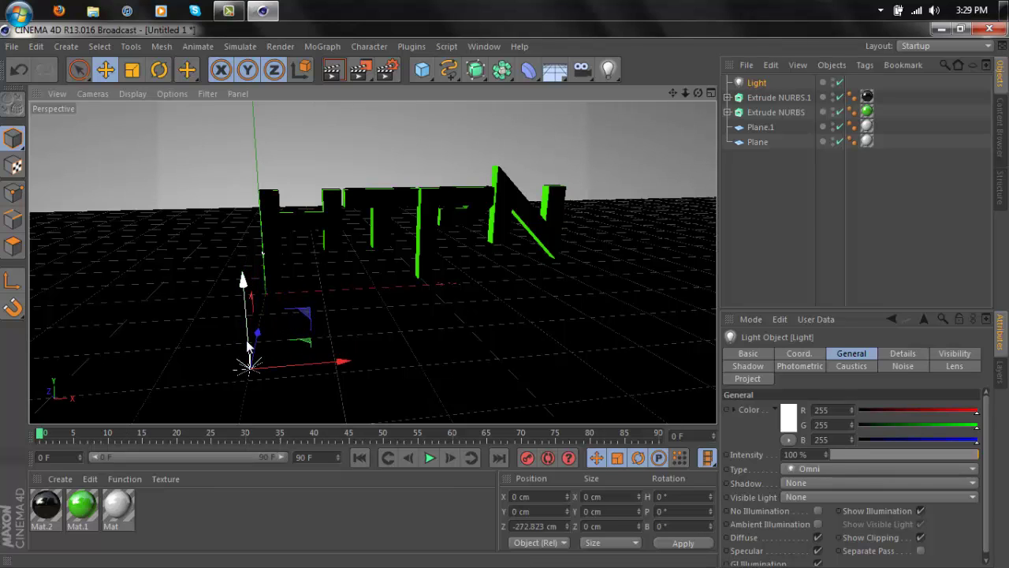
{"action": "left_click_drag", "start_coordinate": [244, 293], "coordinate": [235, 128]}
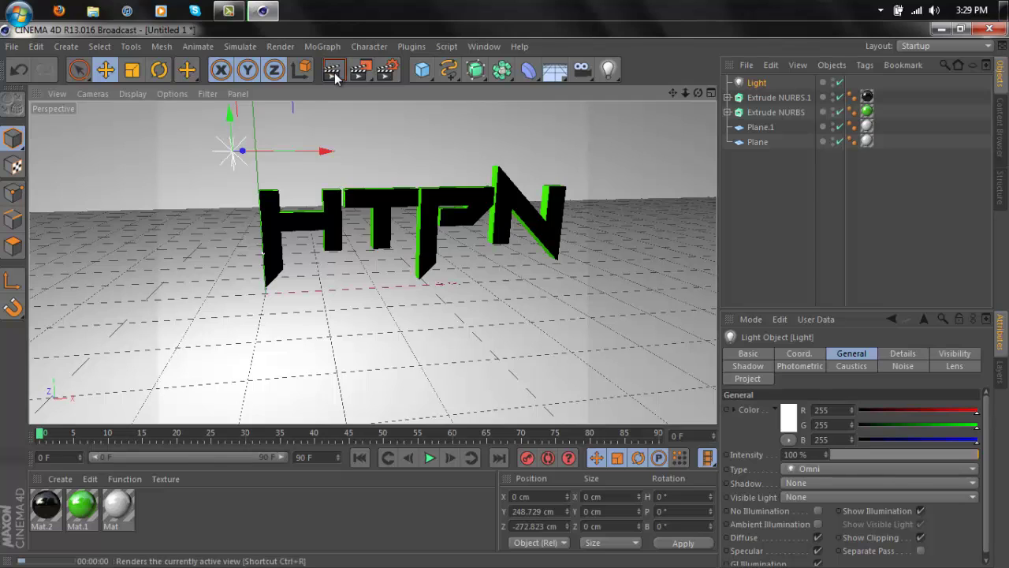
{"action": "left_click", "coordinate": [335, 72]}
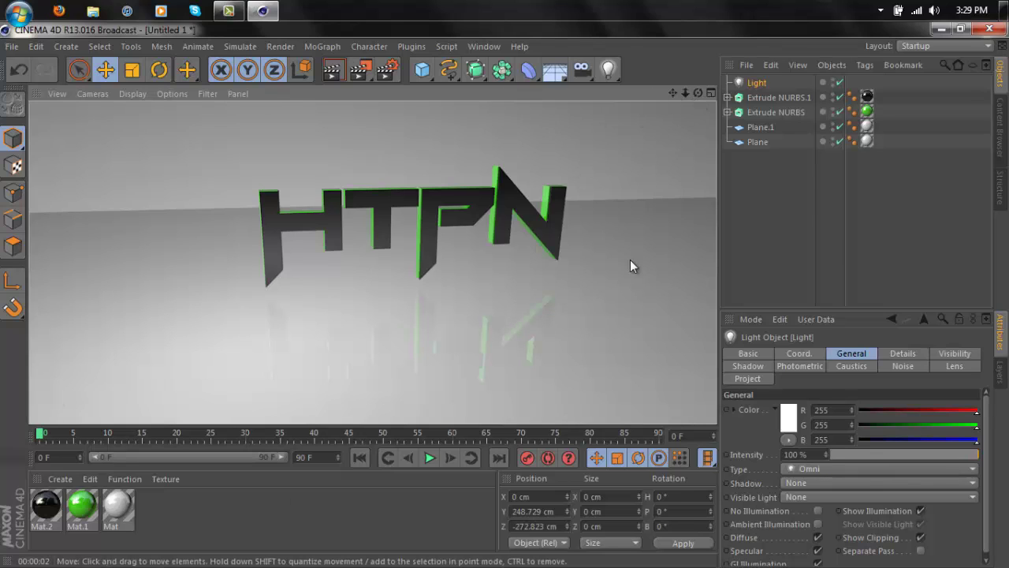
{"action": "left_click", "coordinate": [807, 240]}
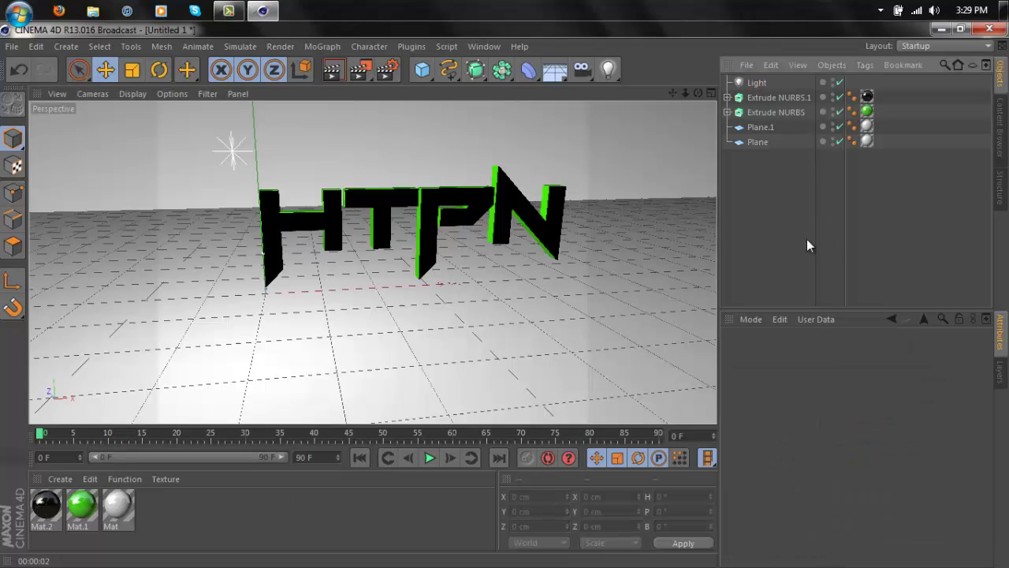
- Move the light closer to the text, to about Z -116 cm, preview it with a viewport render, and deselect it
{"action": "left_click", "coordinate": [229, 150]}
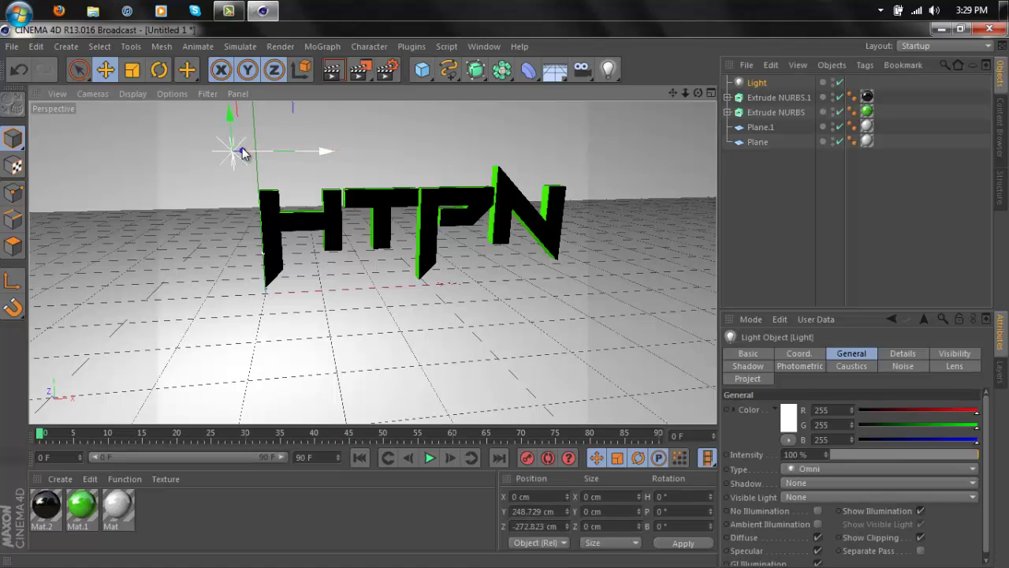
{"action": "left_click", "coordinate": [239, 151]}
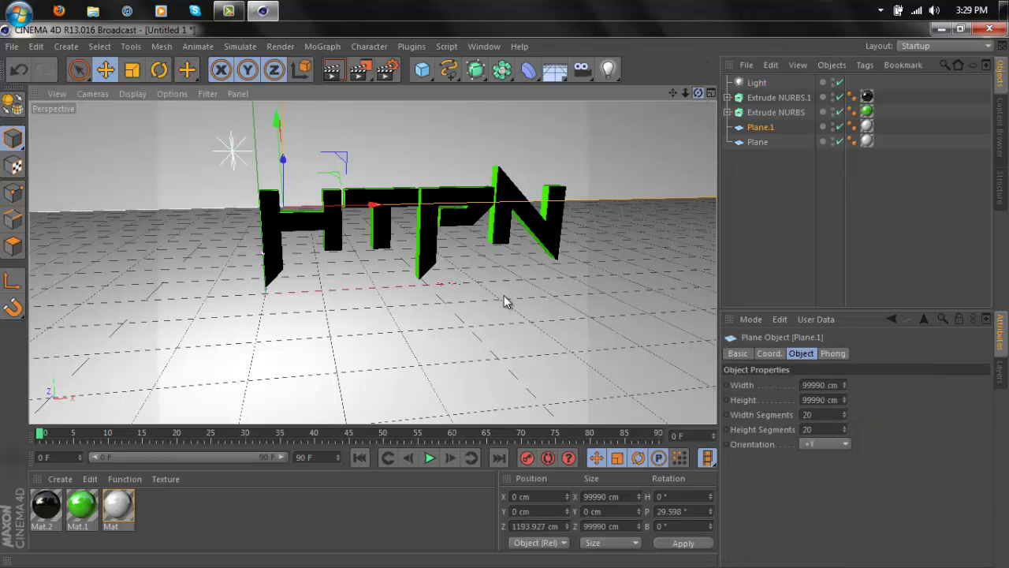
{"action": "left_click_drag", "start_coordinate": [698, 93], "coordinate": [505, 302]}
{"action": "left_click_drag", "start_coordinate": [697, 92], "coordinate": [465, 109]}
{"action": "left_click", "coordinate": [275, 174]}
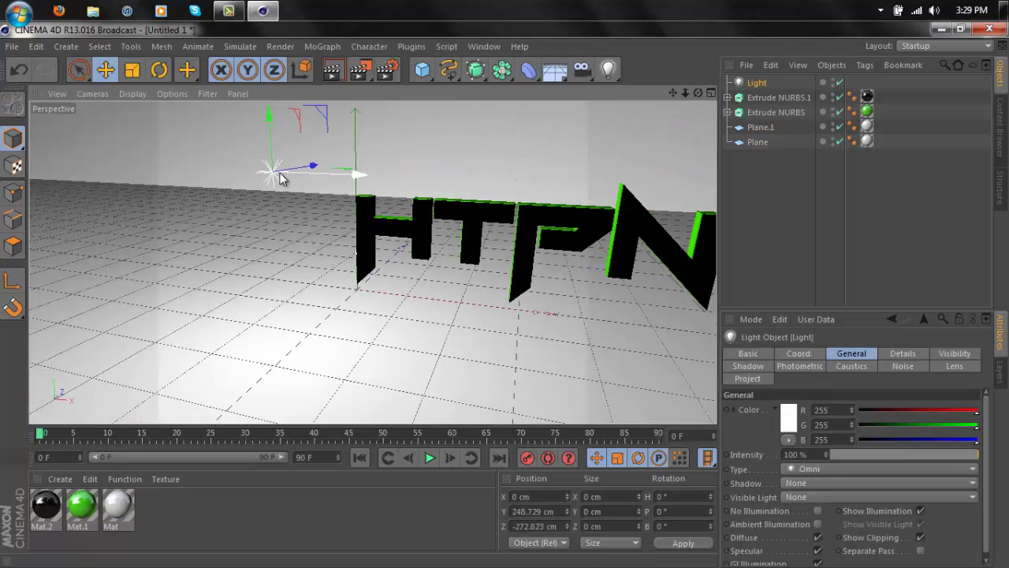
{"action": "left_click_drag", "start_coordinate": [312, 167], "coordinate": [364, 156]}
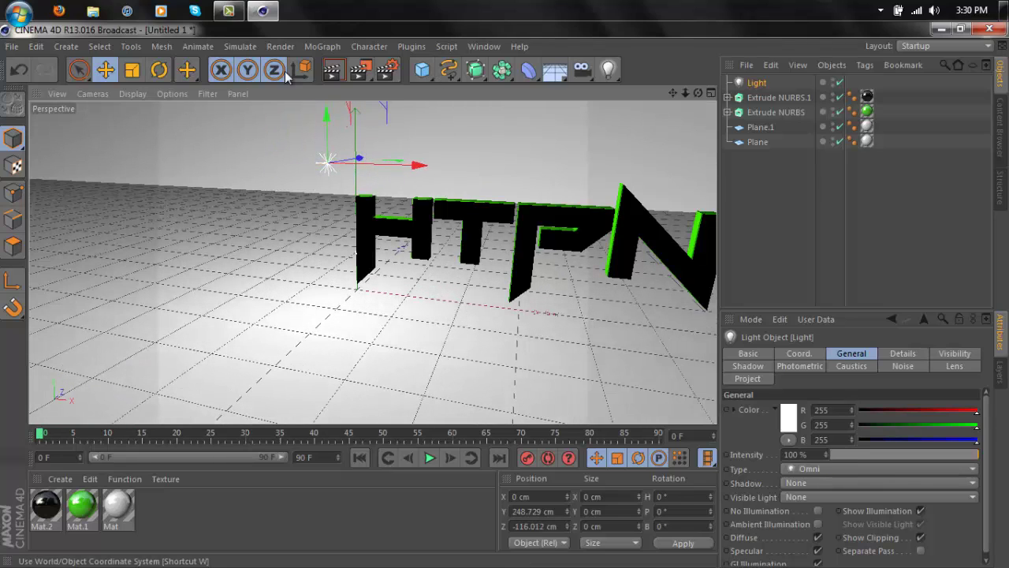
{"action": "left_click", "coordinate": [345, 74]}
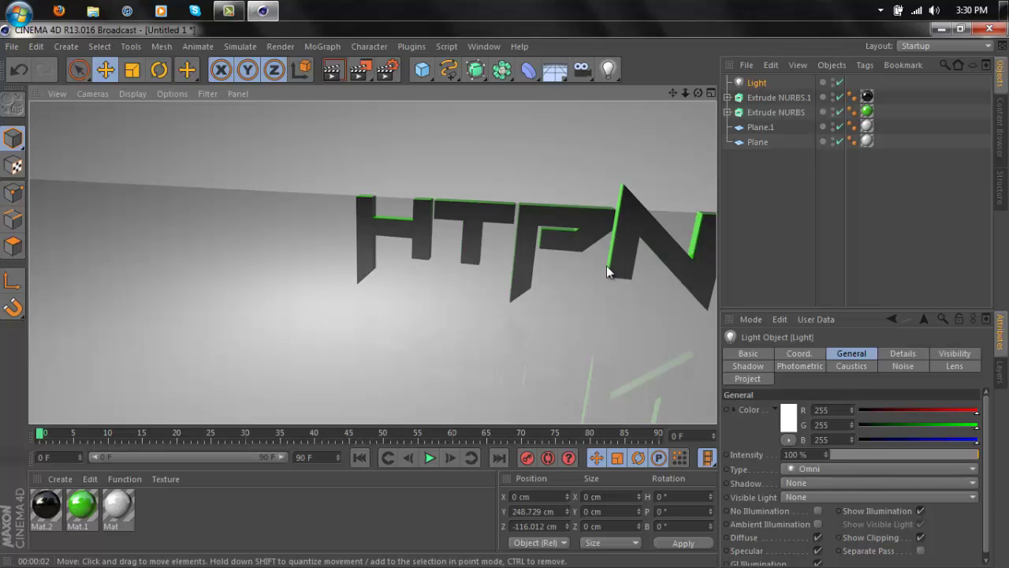
{"action": "left_click", "coordinate": [676, 90]}
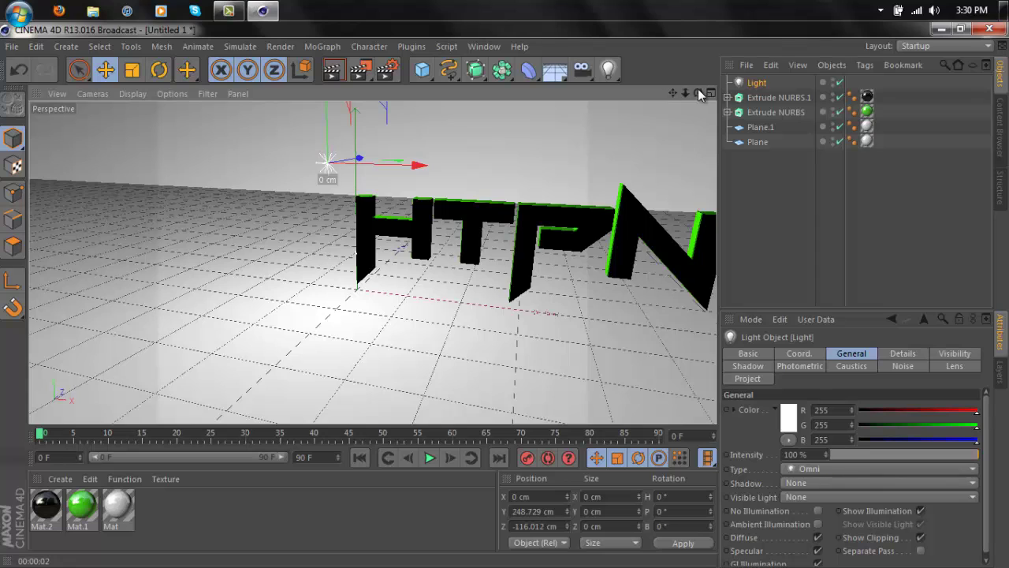
{"action": "left_click_drag", "start_coordinate": [698, 93], "coordinate": [506, 297]}
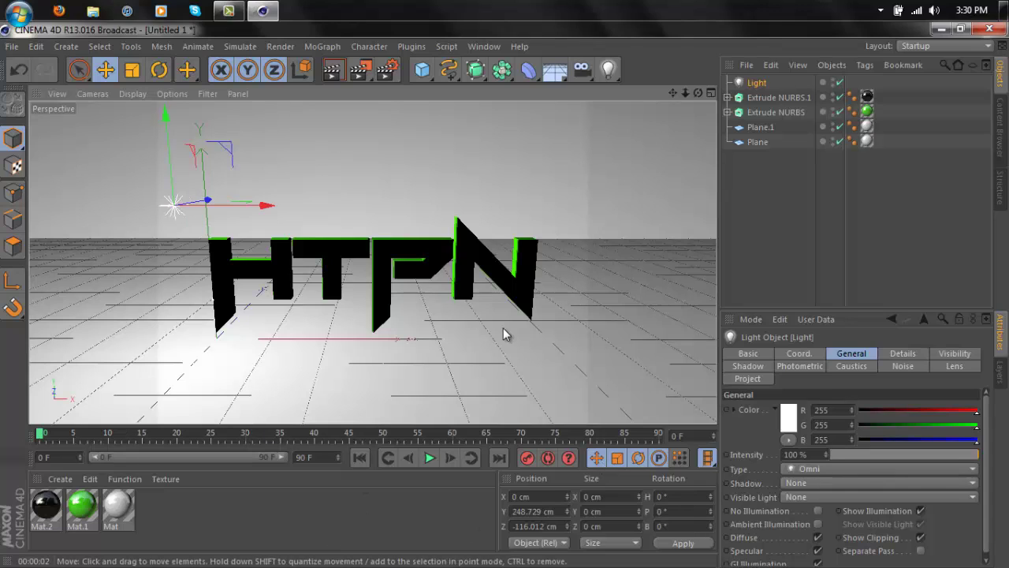
{"action": "left_click", "coordinate": [754, 284]}
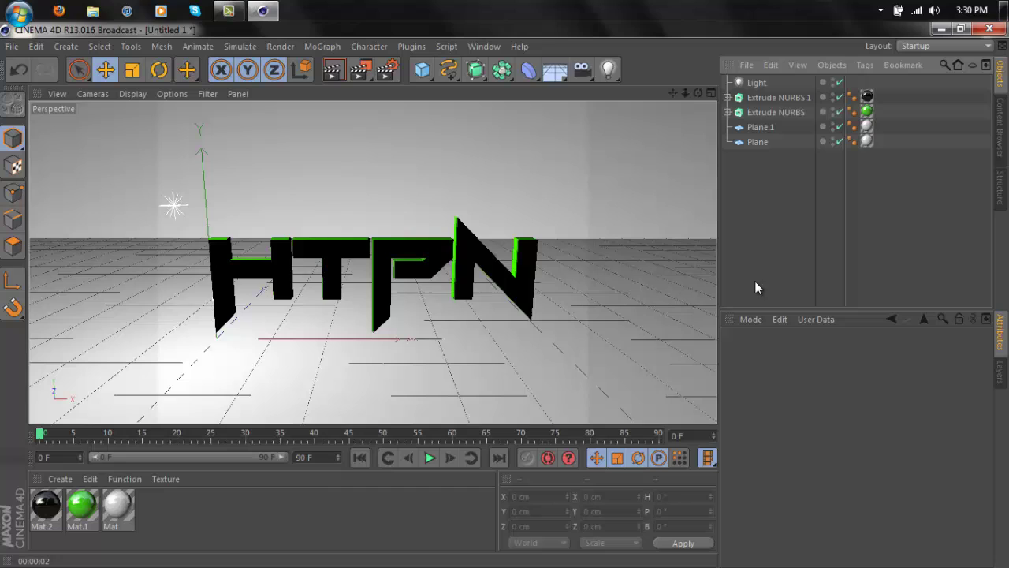
{"action": "left_click", "coordinate": [581, 70]}
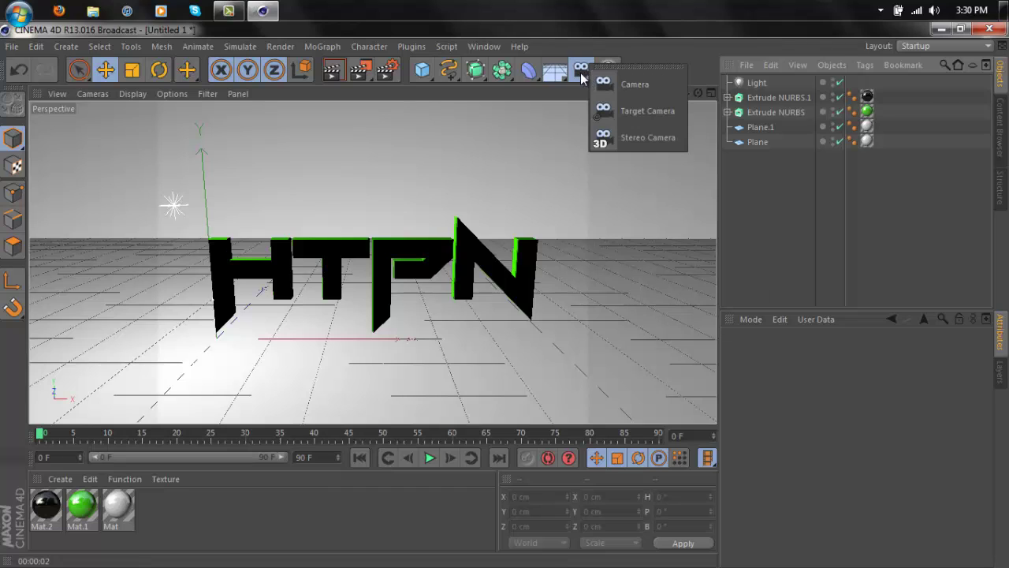
{"action": "left_click", "coordinate": [609, 84]}
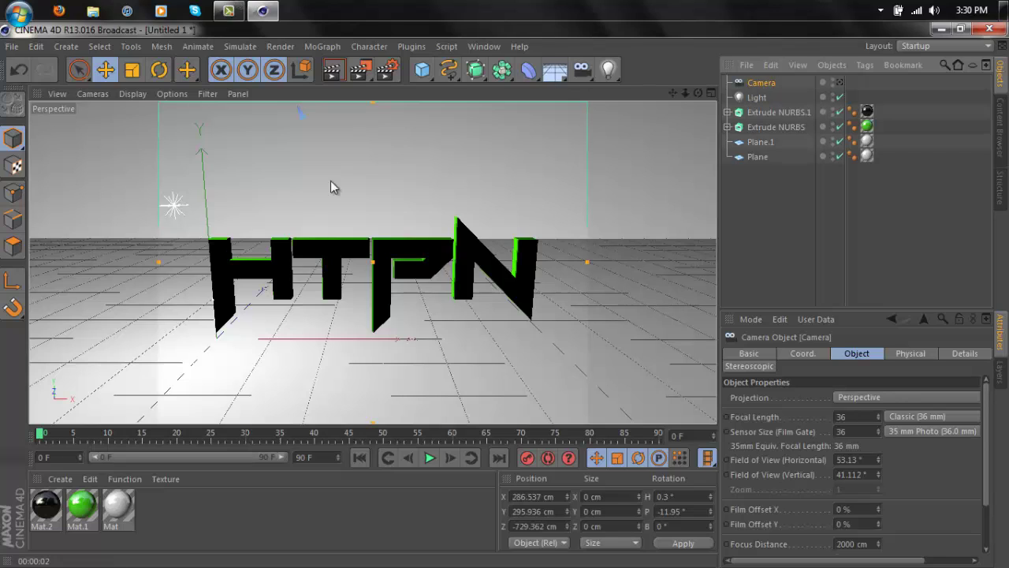
{"action": "left_click", "coordinate": [57, 93]}
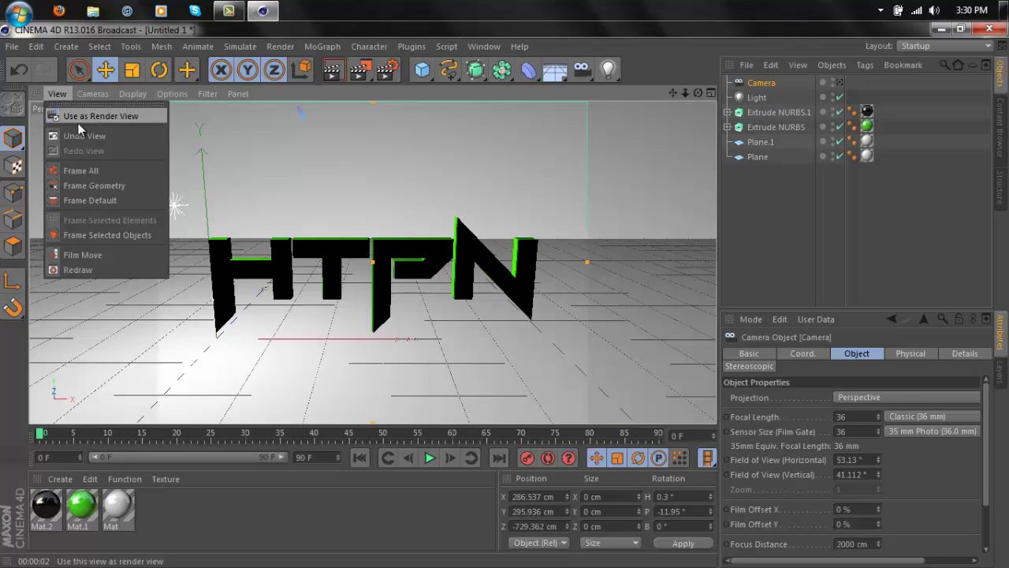
{"action": "left_click", "coordinate": [89, 117]}
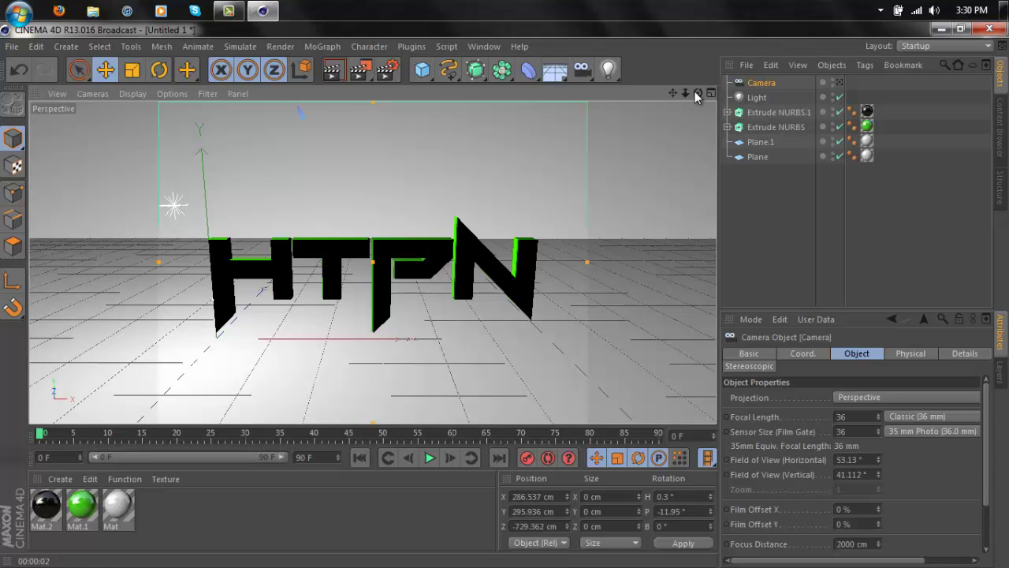
{"action": "left_click_drag", "start_coordinate": [683, 93], "coordinate": [507, 300]}
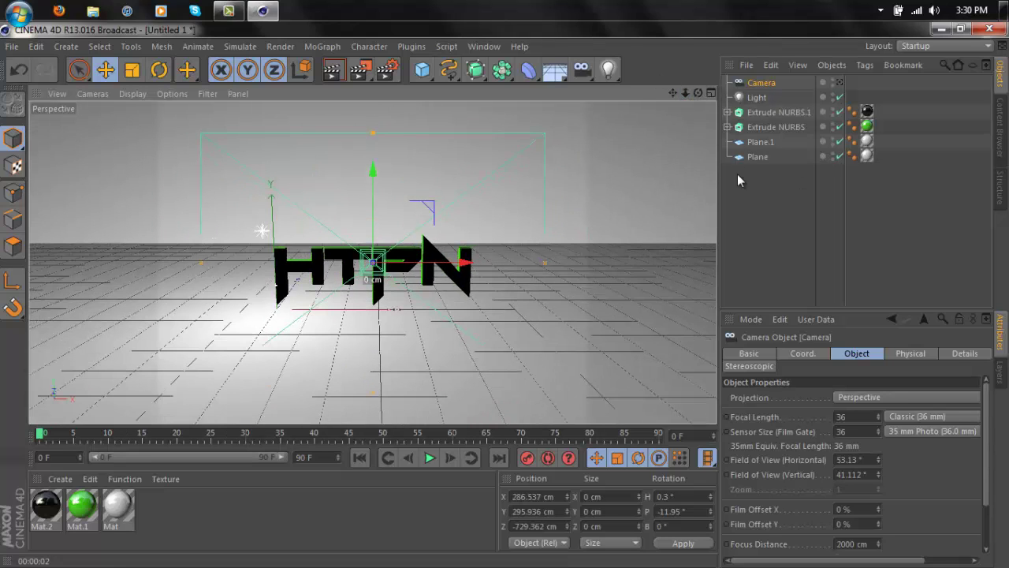
{"action": "key", "text": "Delete"}
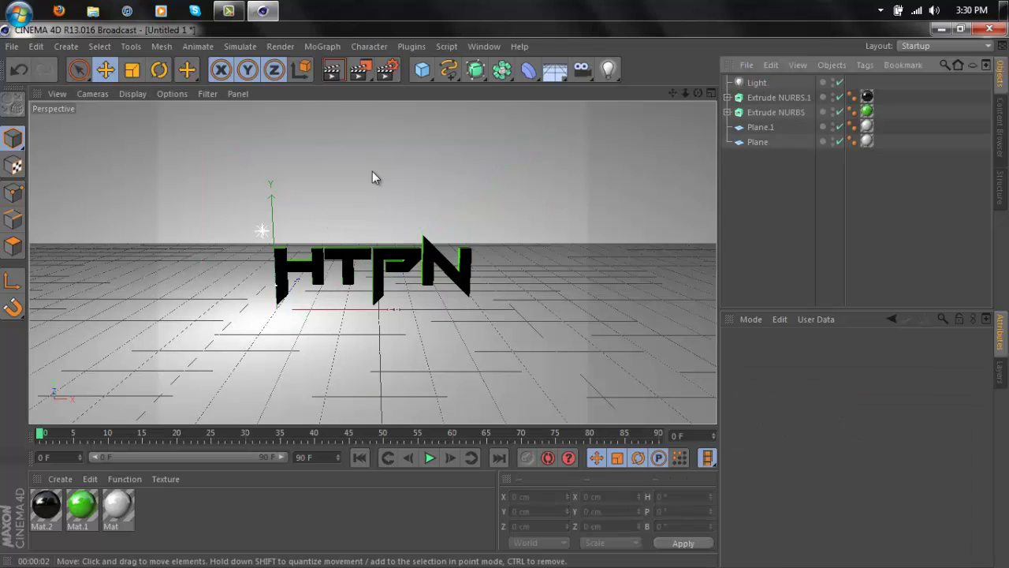
- Use the current perspective view as the render view and add a standard Camera object
{"action": "left_click", "coordinate": [56, 93]}
{"action": "left_click", "coordinate": [67, 115]}
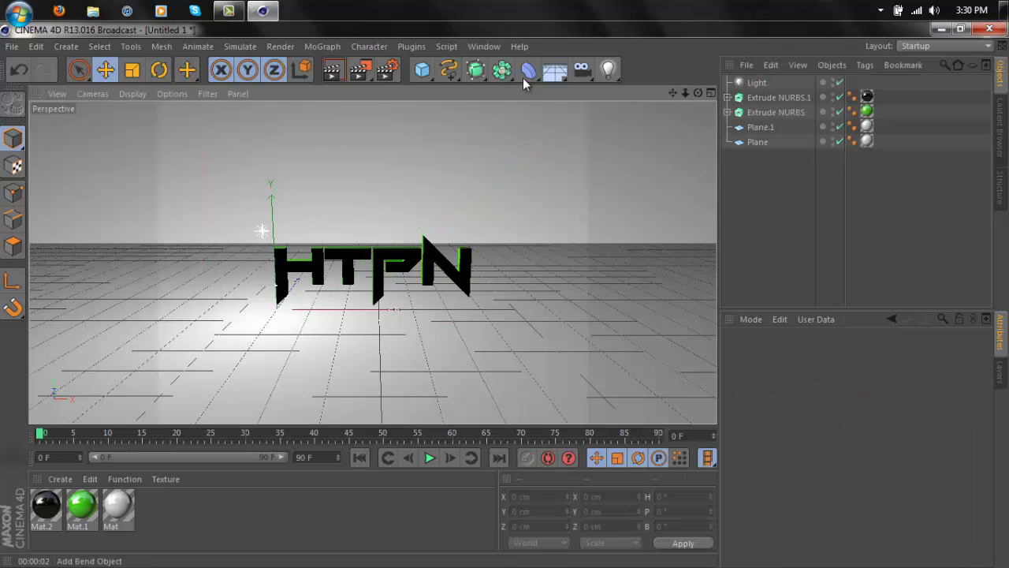
{"action": "left_click", "coordinate": [582, 70]}
{"action": "left_click", "coordinate": [623, 84]}
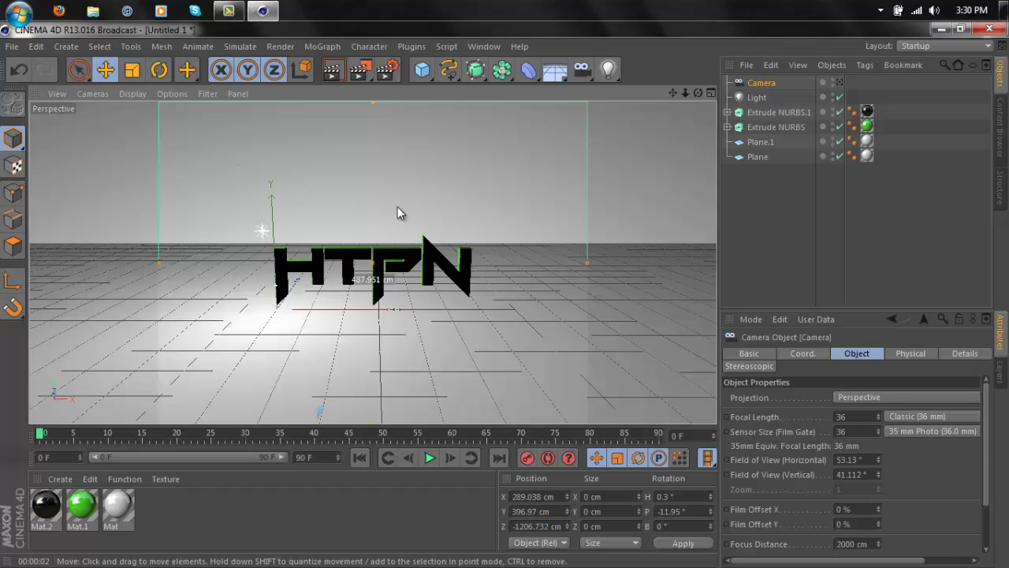
- Delete the Camera object and add a new standard Camera in its place
{"action": "left_click", "coordinate": [66, 94]}
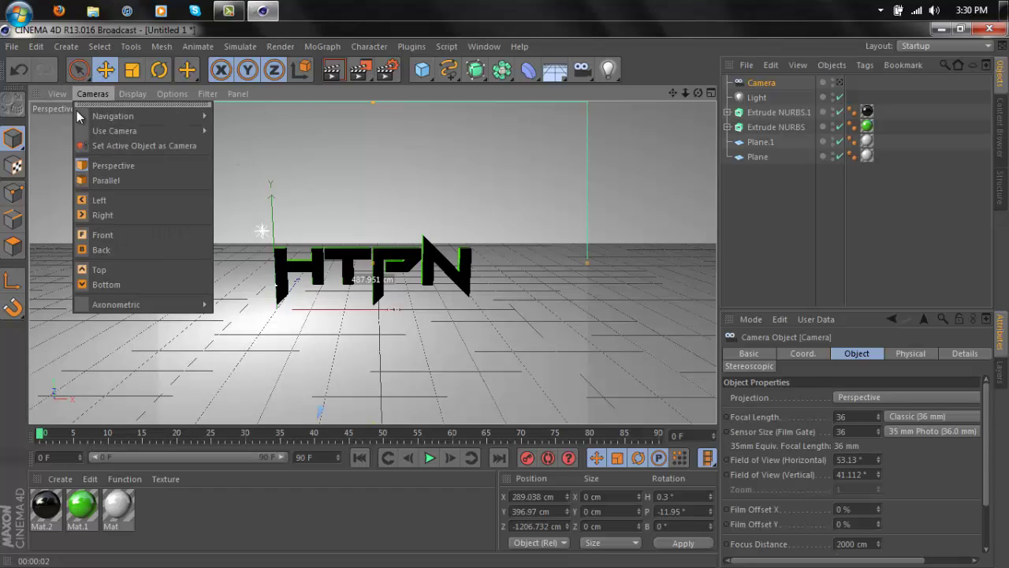
{"action": "left_click", "coordinate": [60, 94]}
{"action": "left_click", "coordinate": [85, 94]}
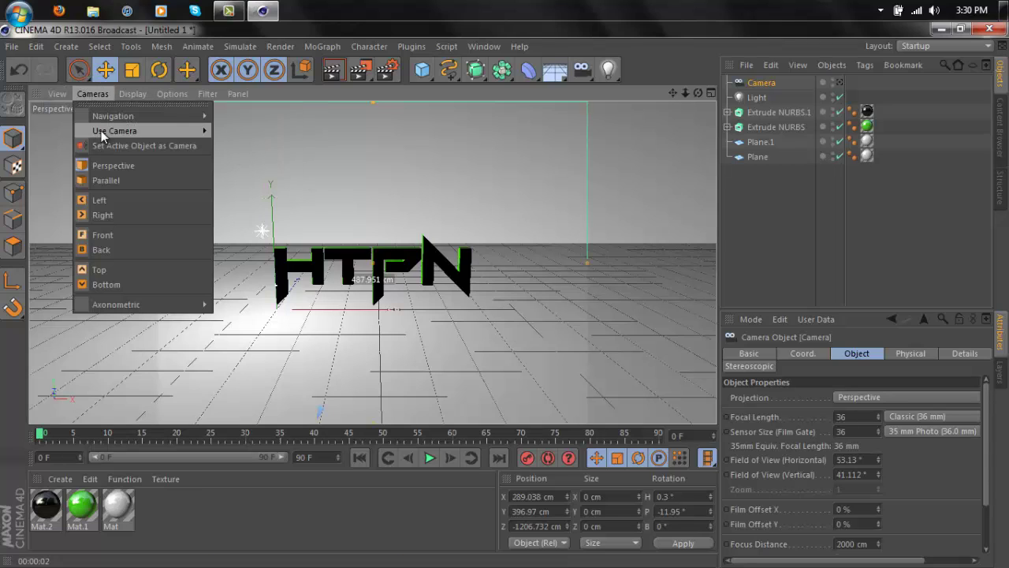
{"action": "mouse_move", "coordinate": [118, 130]}
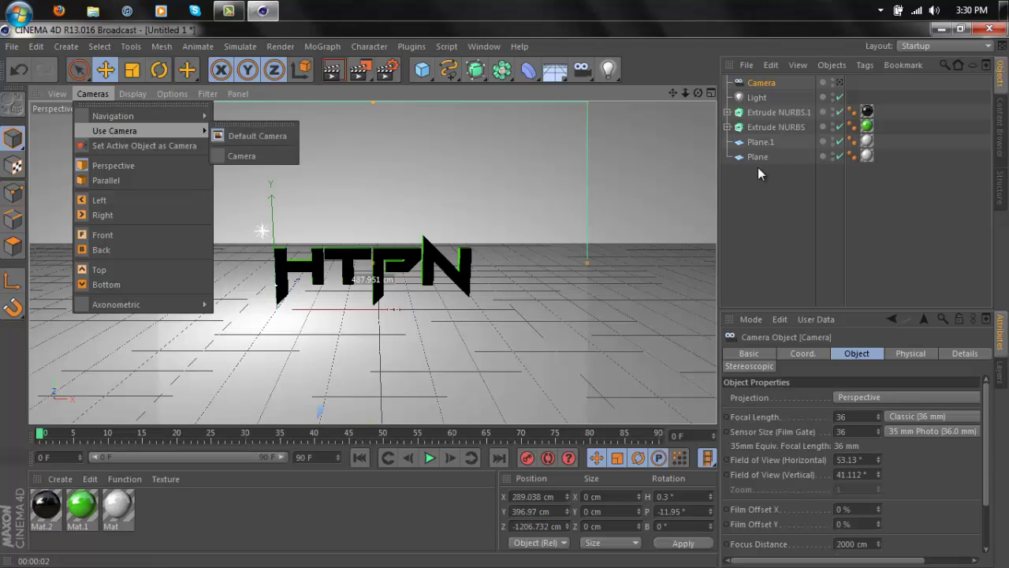
{"action": "left_click", "coordinate": [765, 201]}
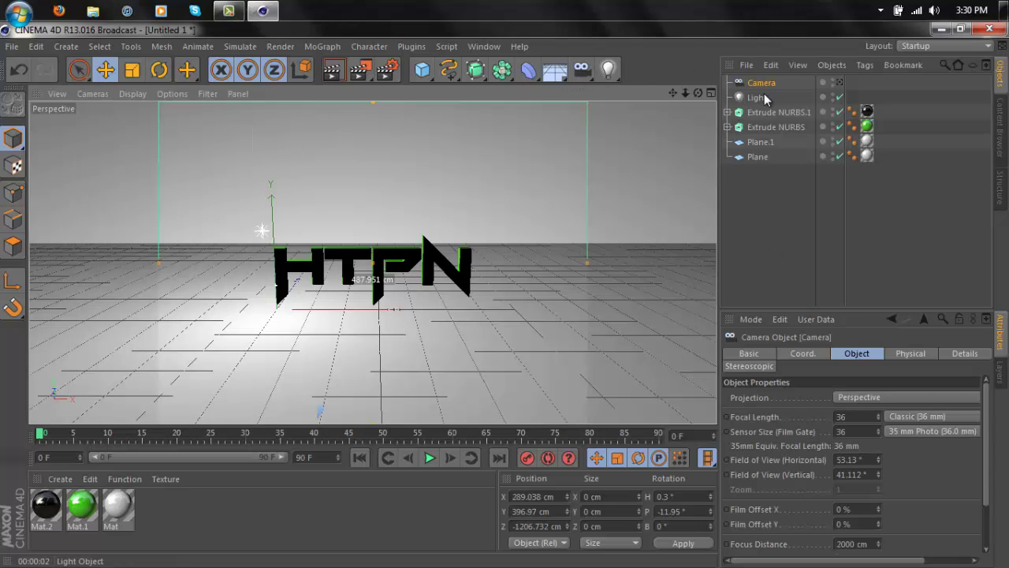
{"action": "key", "text": "Delete"}
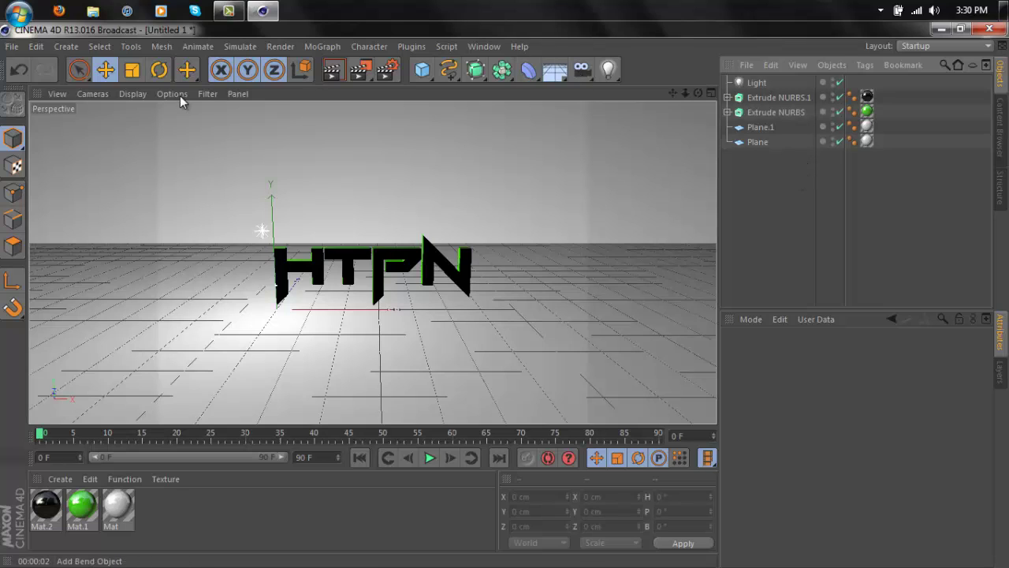
{"action": "left_click", "coordinate": [103, 94]}
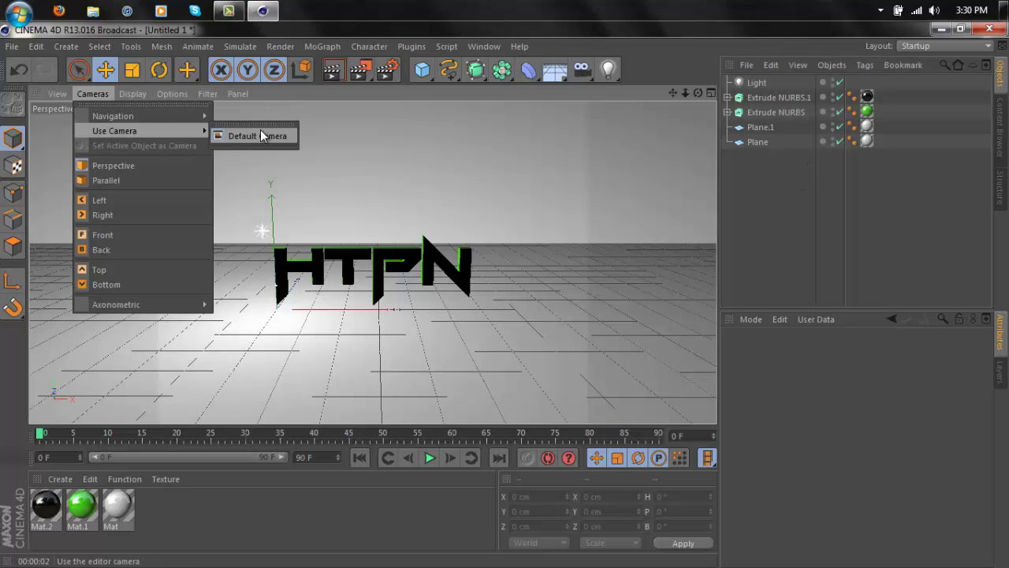
{"action": "left_click", "coordinate": [59, 95]}
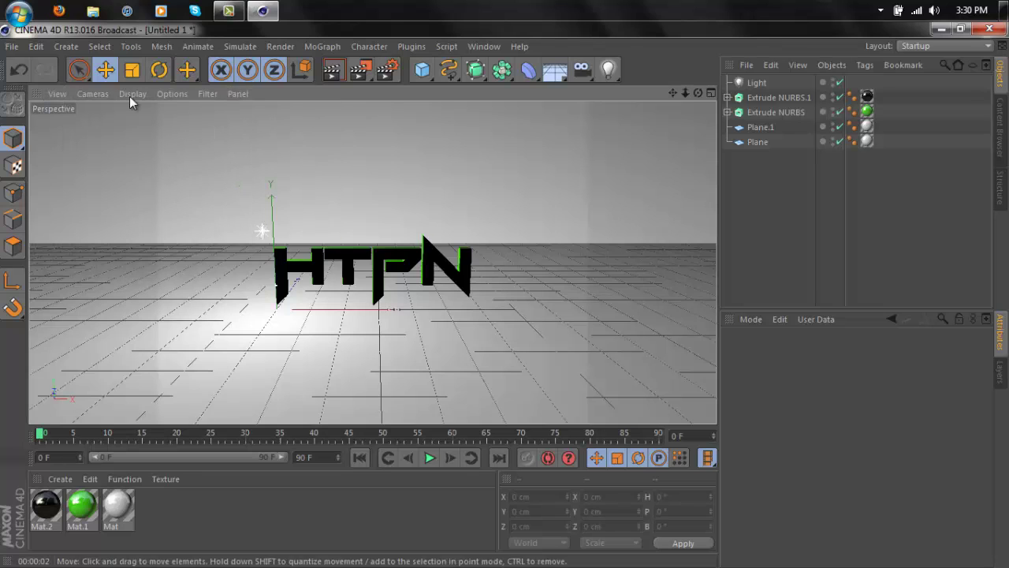
{"action": "left_click_drag", "start_coordinate": [582, 71], "coordinate": [607, 93]}
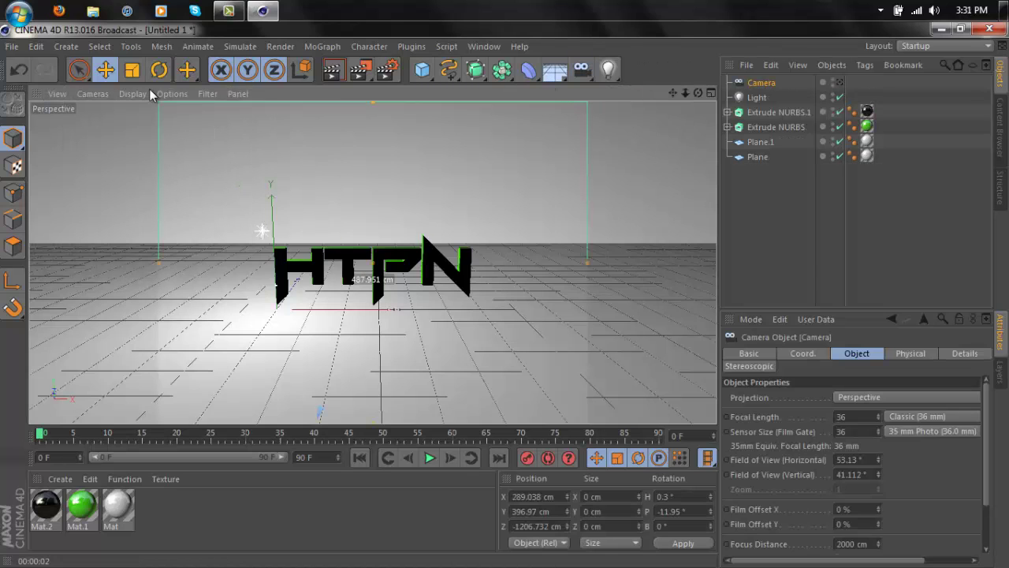
- Make the new Camera object the active camera of the perspective view
{"action": "left_click", "coordinate": [95, 94]}
{"action": "mouse_move", "coordinate": [135, 130]}
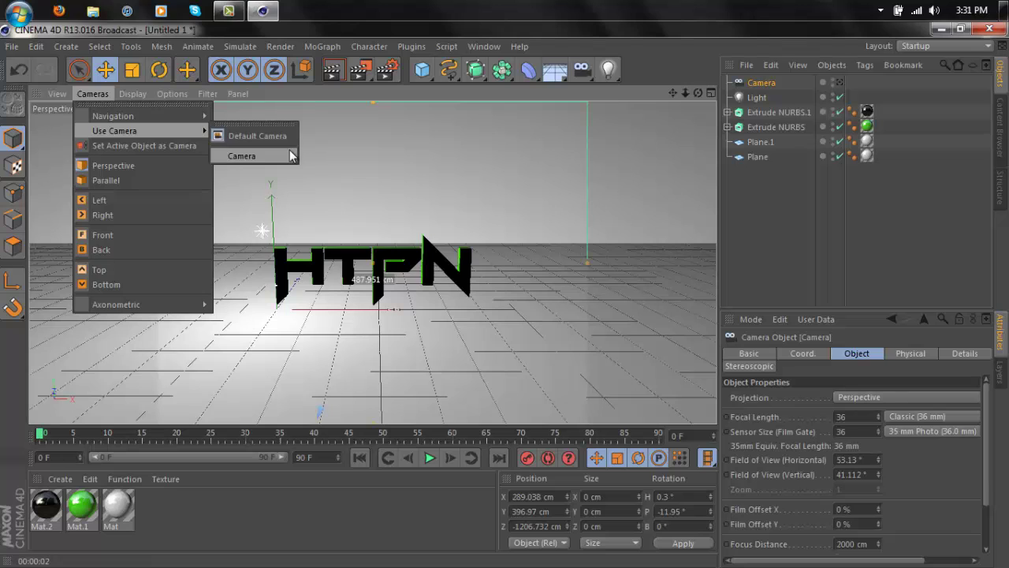
{"action": "left_click", "coordinate": [243, 155]}
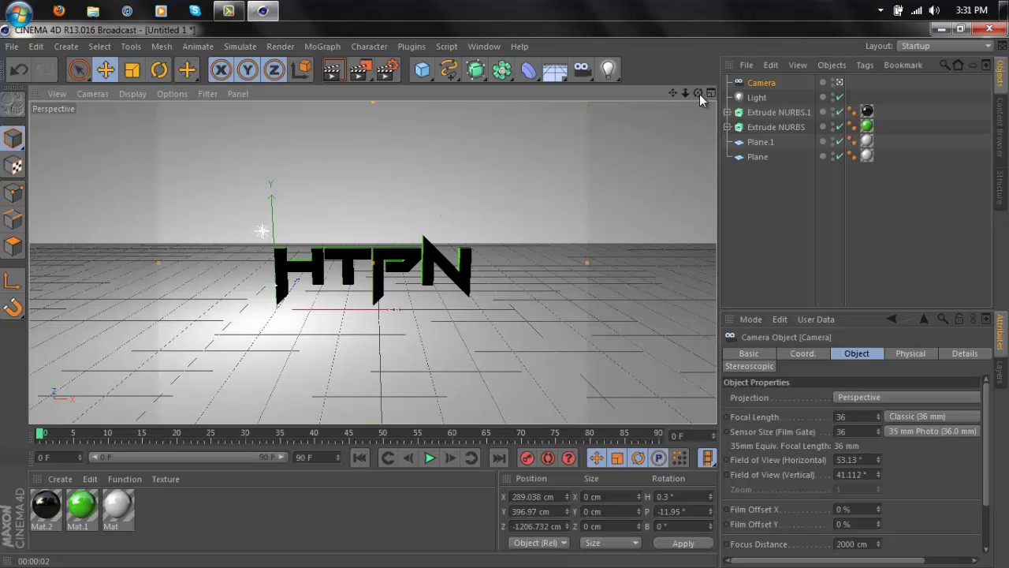
- Move the camera far back from the text, to about X -3598, Y 3776, Z -8959 cm, and preview it with a viewport render
{"action": "left_click_drag", "start_coordinate": [698, 93], "coordinate": [504, 295]}
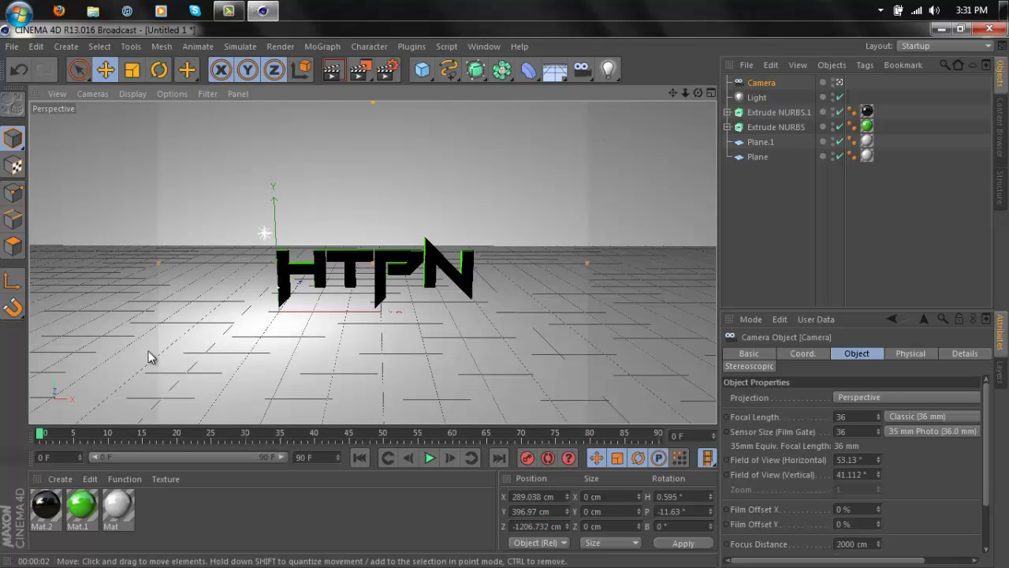
{"action": "left_click_drag", "start_coordinate": [672, 94], "coordinate": [517, 309]}
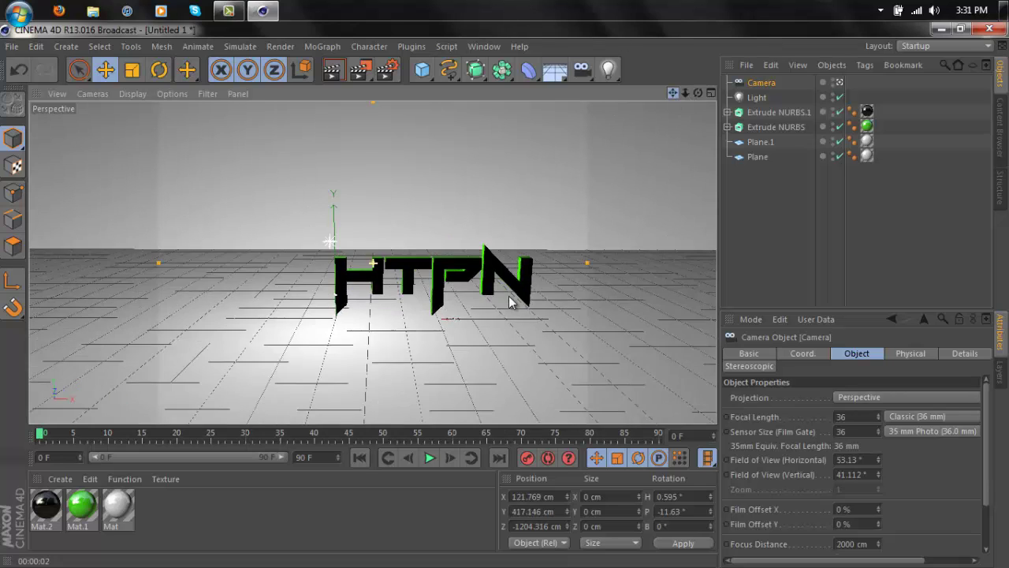
{"action": "left_click_drag", "start_coordinate": [697, 93], "coordinate": [455, 297]}
{"action": "scroll", "coordinate": [455, 297], "scroll_direction": "down", "scroll_amount": 5}
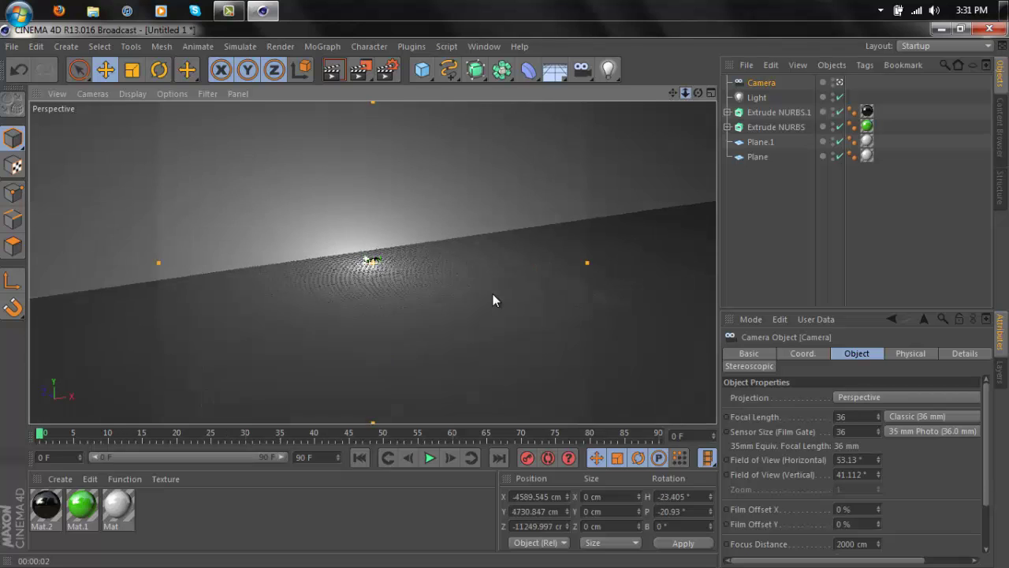
{"action": "scroll", "coordinate": [506, 302], "scroll_direction": "up", "scroll_amount": 1}
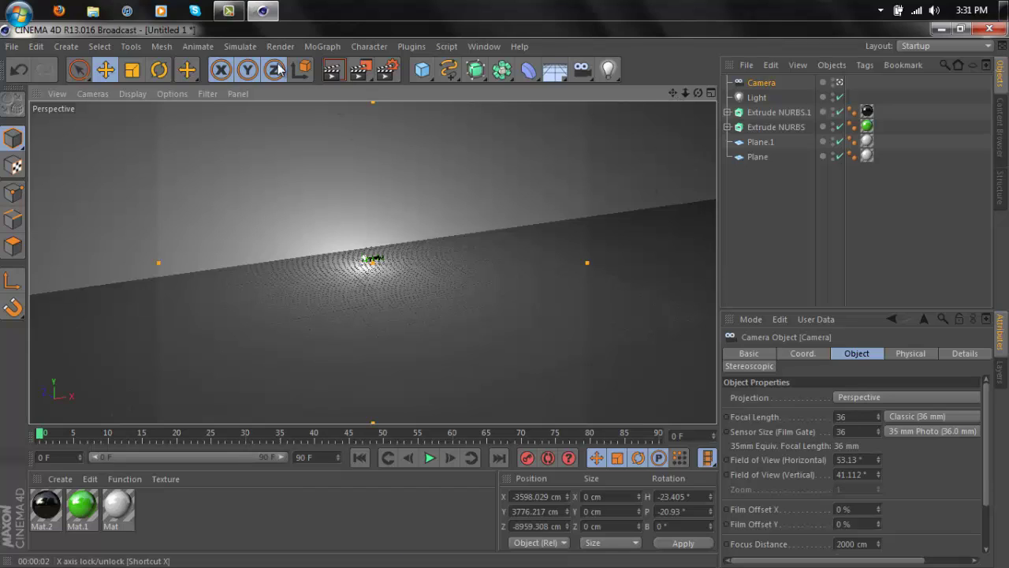
{"action": "left_click", "coordinate": [337, 73]}
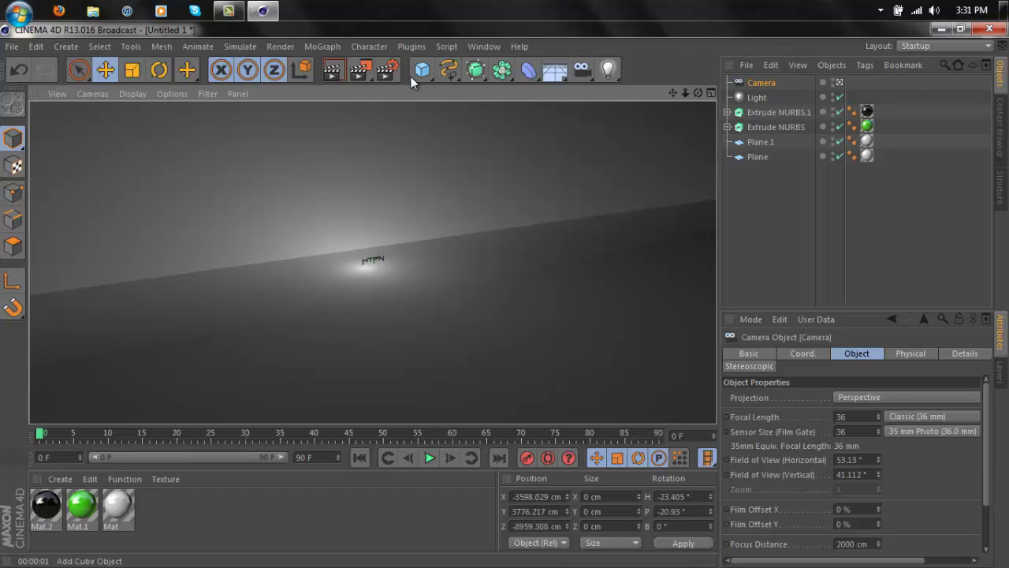
{"action": "left_click", "coordinate": [287, 122]}
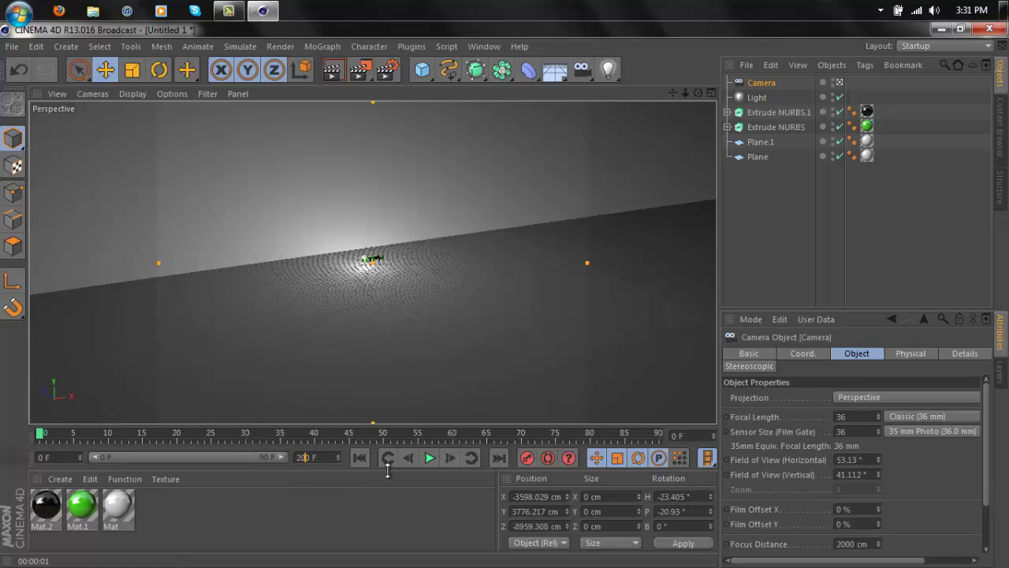
- Set the animation length to 200 frames
{"action": "key", "text": "Return"}
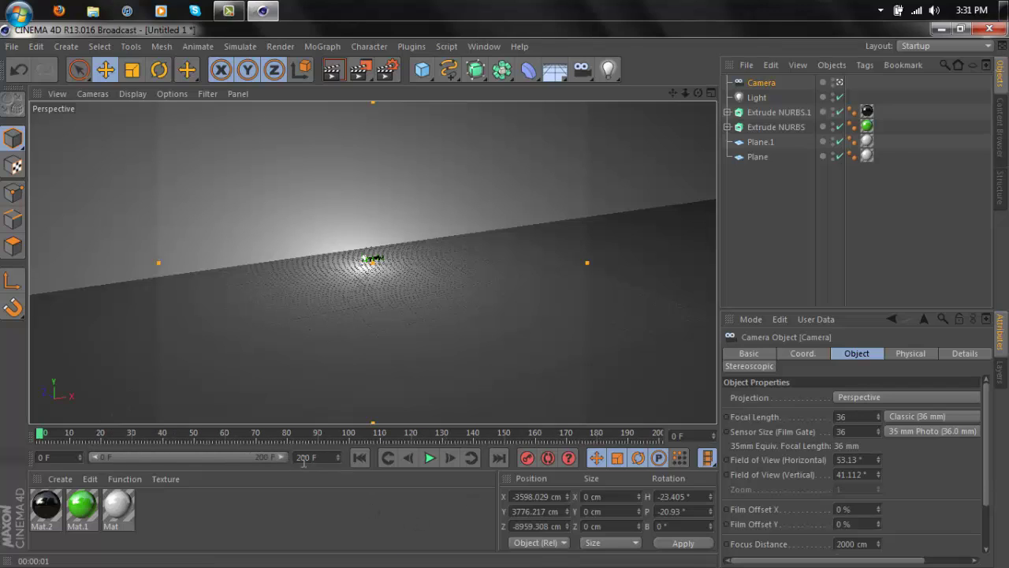
{"action": "key", "text": "BackSpace"}
{"action": "key", "text": "BackSpace"}
{"action": "key", "text": "BackSpace"}
{"action": "type", "text": "150"}
{"action": "key", "text": "BackSpace"}
{"action": "key", "text": "BackSpace"}
{"action": "key", "text": "BackSpace"}
{"action": "type", "text": "2000"}
{"action": "left_click_drag", "start_coordinate": [313, 457], "coordinate": [296, 461]}
{"action": "left_click", "coordinate": [334, 464]}
- Keyframe the camera at frame 0 and at frame 50, moved in to about X -180, Y 486, Z -1064 cm, and play it back
{"action": "left_click_drag", "start_coordinate": [43, 434], "coordinate": [197, 447]}
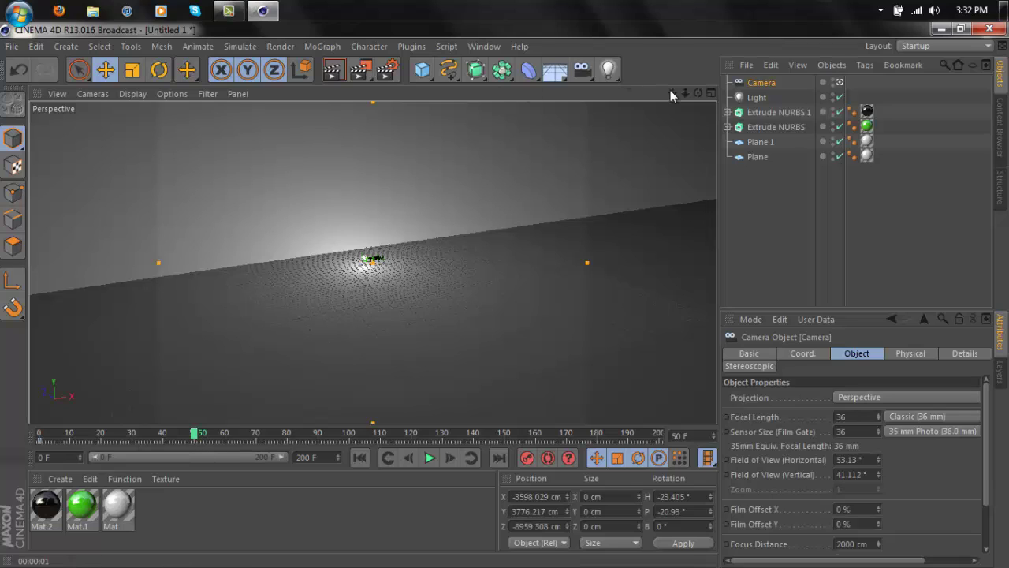
{"action": "left_click_drag", "start_coordinate": [684, 92], "coordinate": [505, 295]}
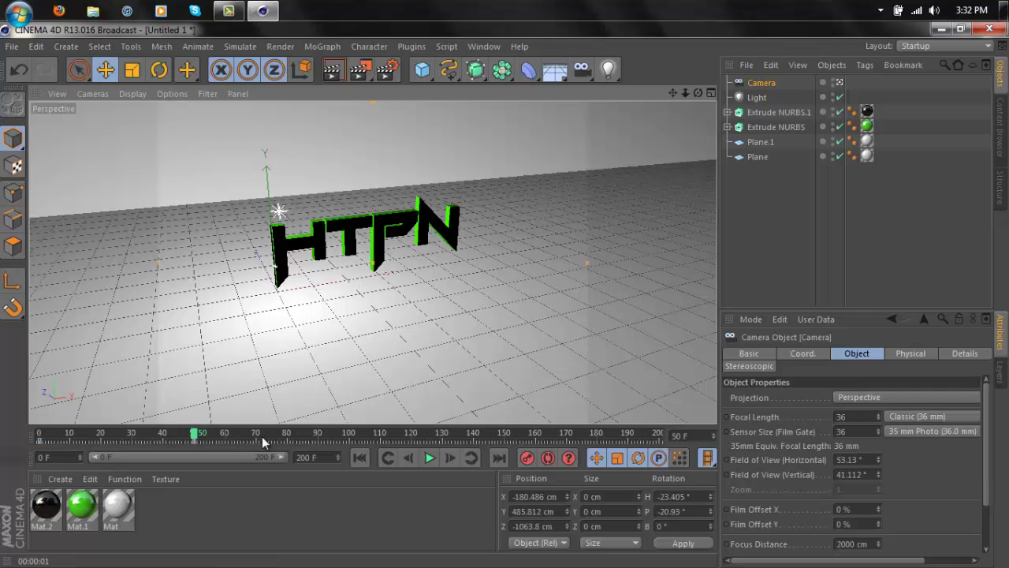
{"action": "left_click_drag", "start_coordinate": [193, 435], "coordinate": [12, 451]}
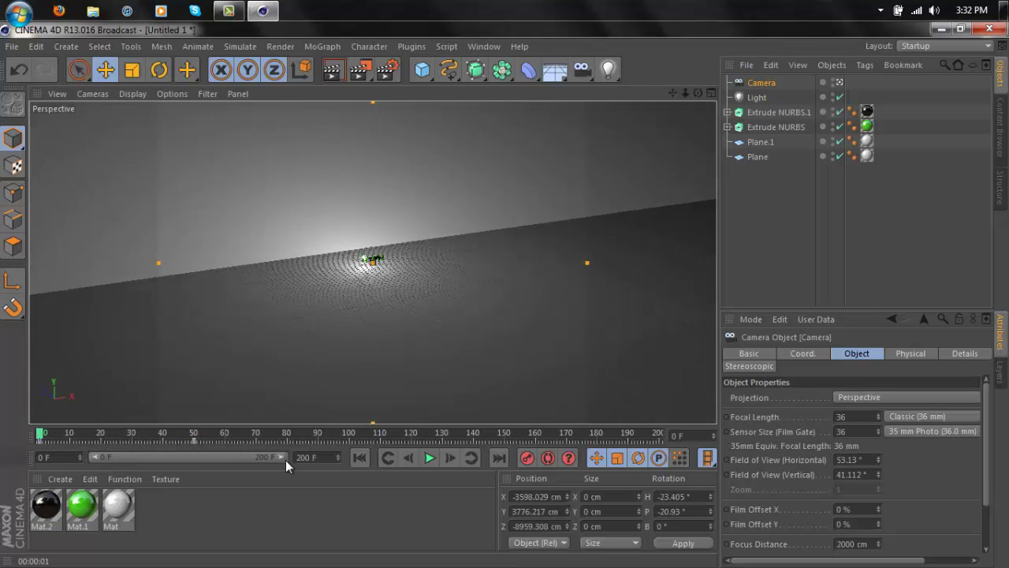
{"action": "left_click", "coordinate": [430, 465]}
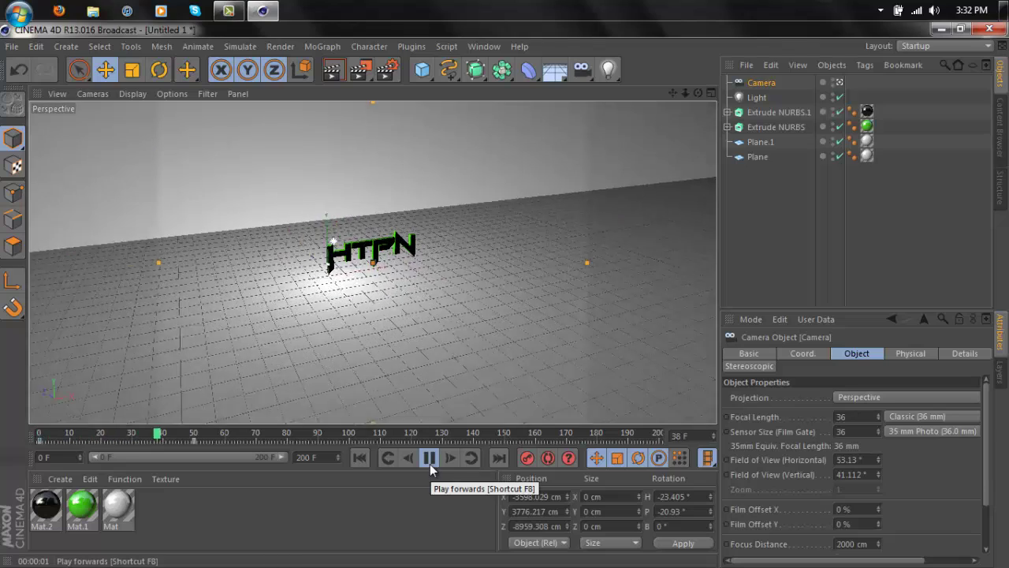
{"action": "left_click", "coordinate": [430, 465]}
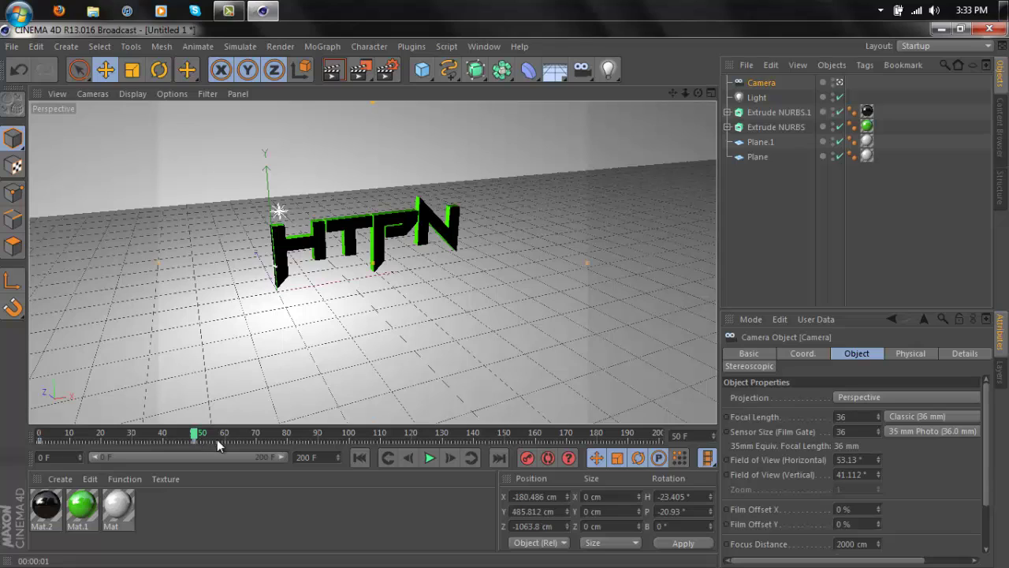
- At frame 70, keyframe the camera at about X -399, Y 203, Z -252 cm with heading -15.3°, and play the animation
{"action": "left_click_drag", "start_coordinate": [195, 436], "coordinate": [261, 441]}
{"action": "left_click_drag", "start_coordinate": [670, 94], "coordinate": [506, 299]}
{"action": "left_click_drag", "start_coordinate": [674, 93], "coordinate": [506, 301]}
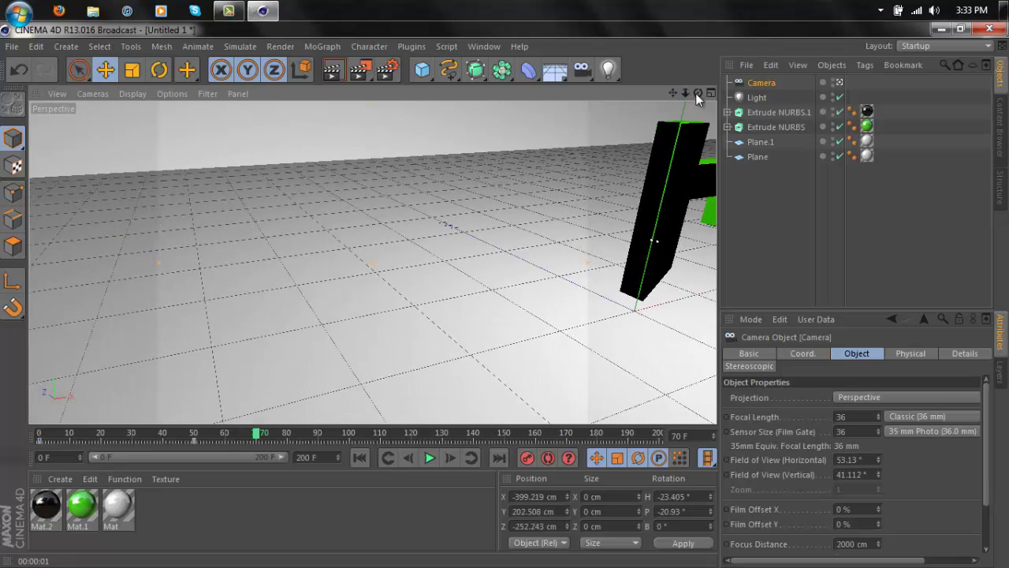
{"action": "left_click_drag", "start_coordinate": [695, 93], "coordinate": [516, 301]}
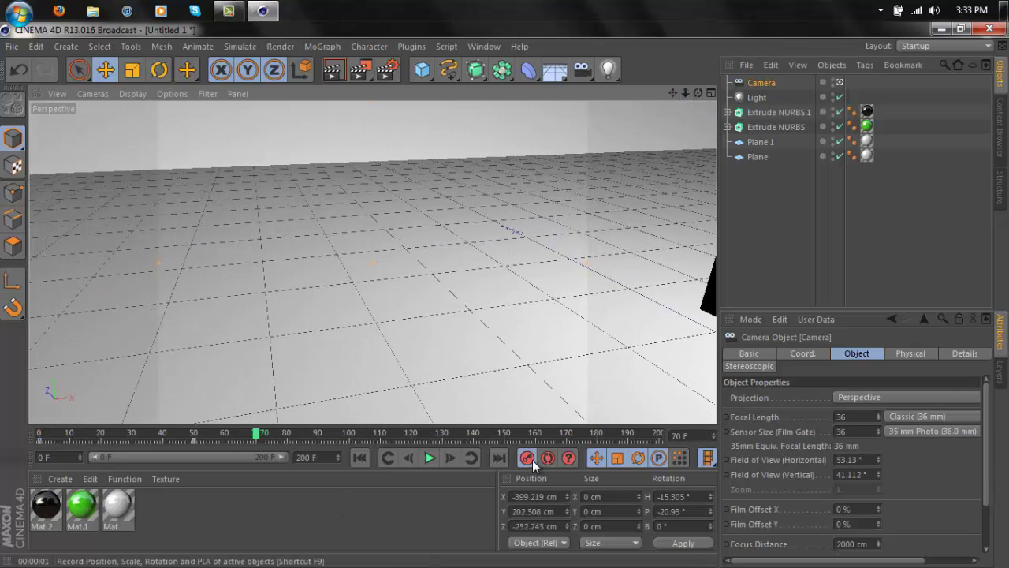
{"action": "left_click_drag", "start_coordinate": [258, 434], "coordinate": [28, 436]}
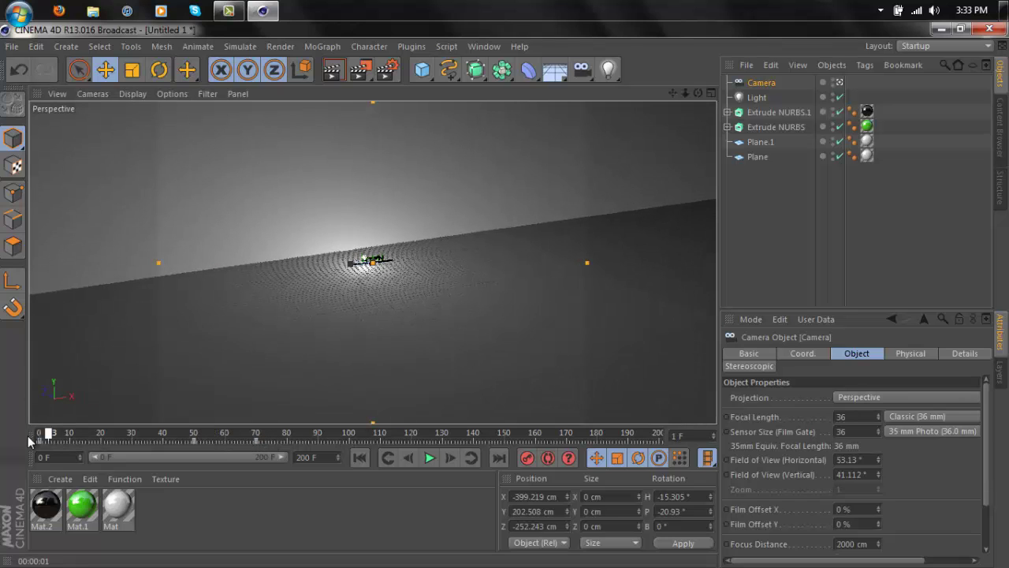
{"action": "left_click", "coordinate": [430, 459]}
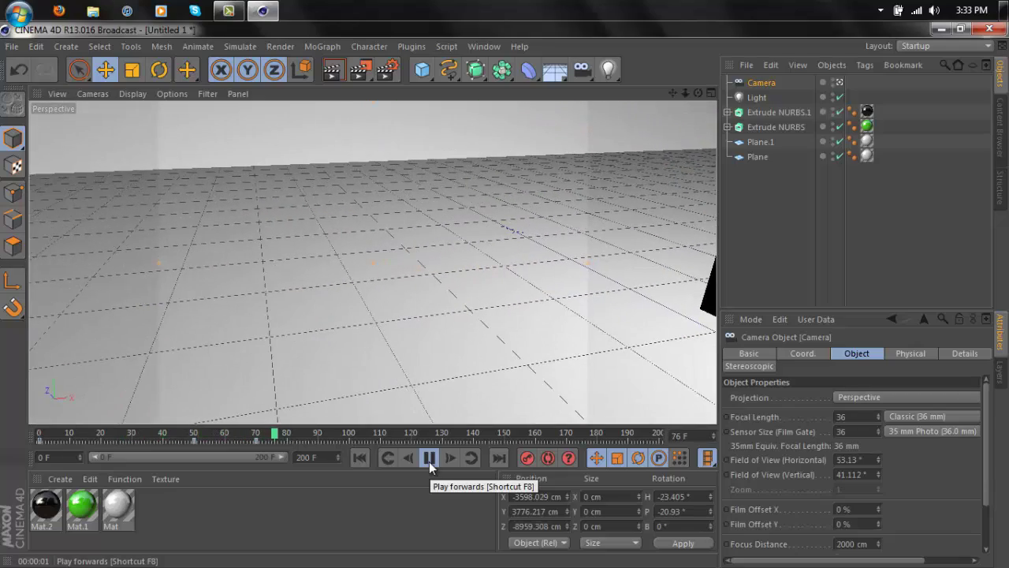
{"action": "left_click", "coordinate": [430, 459]}
- At frame 120, keyframe the camera past the letter N at about X 761, Y 377, Z -501 cm, and play the animation
{"action": "left_click_drag", "start_coordinate": [301, 436], "coordinate": [412, 440]}
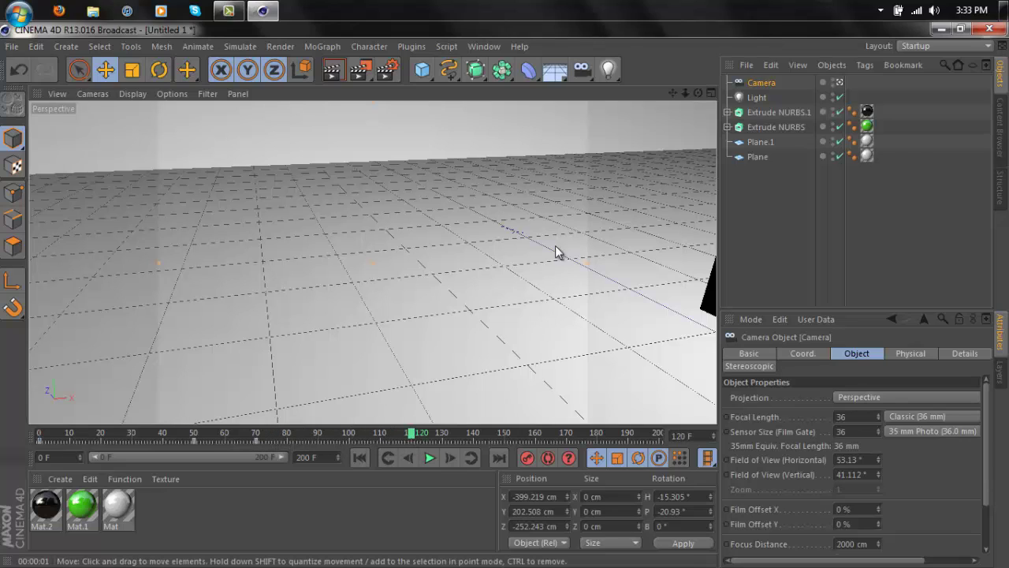
{"action": "left_click_drag", "start_coordinate": [671, 91], "coordinate": [504, 295]}
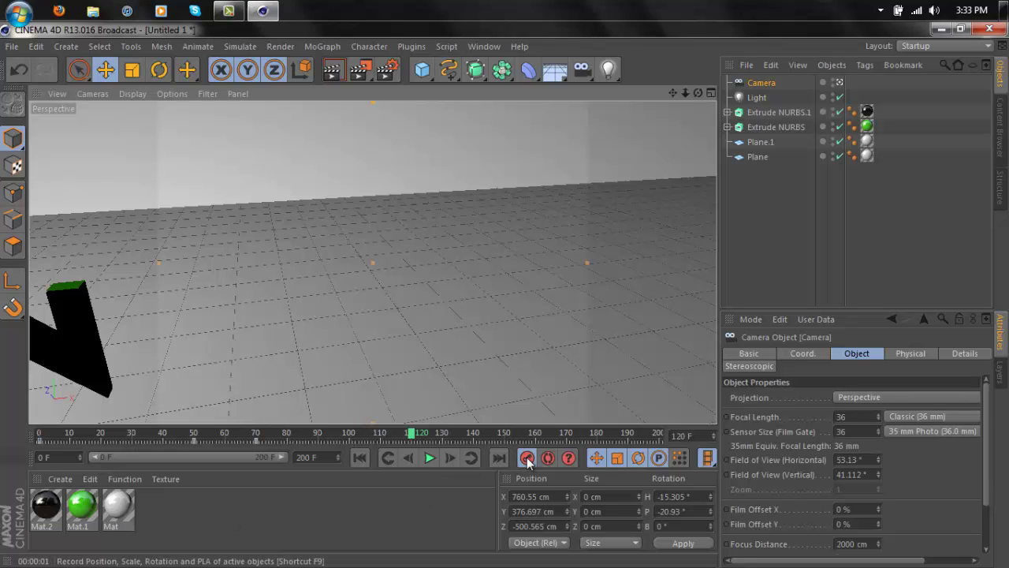
{"action": "left_click_drag", "start_coordinate": [415, 433], "coordinate": [23, 447]}
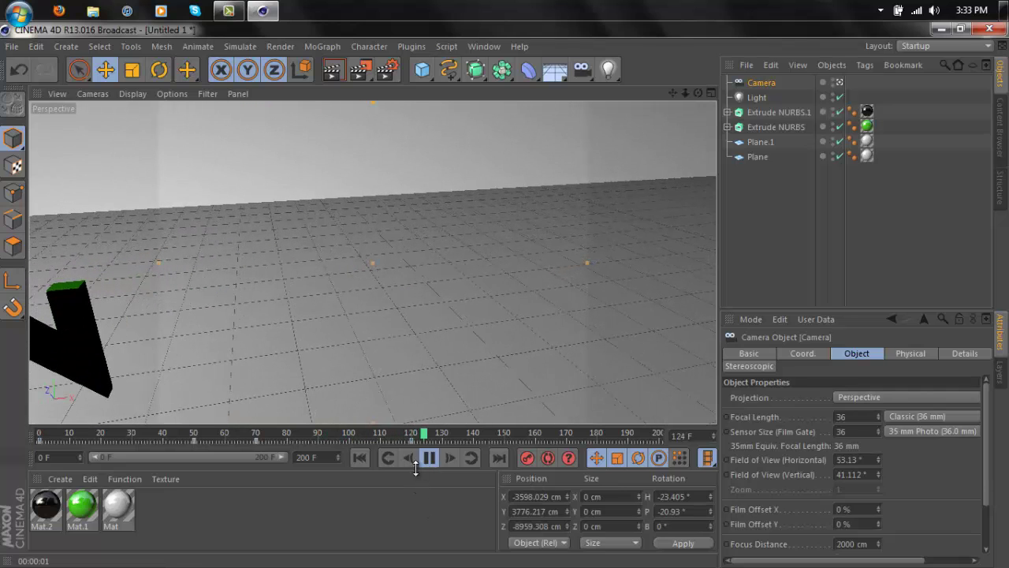
{"action": "left_click", "coordinate": [429, 457]}
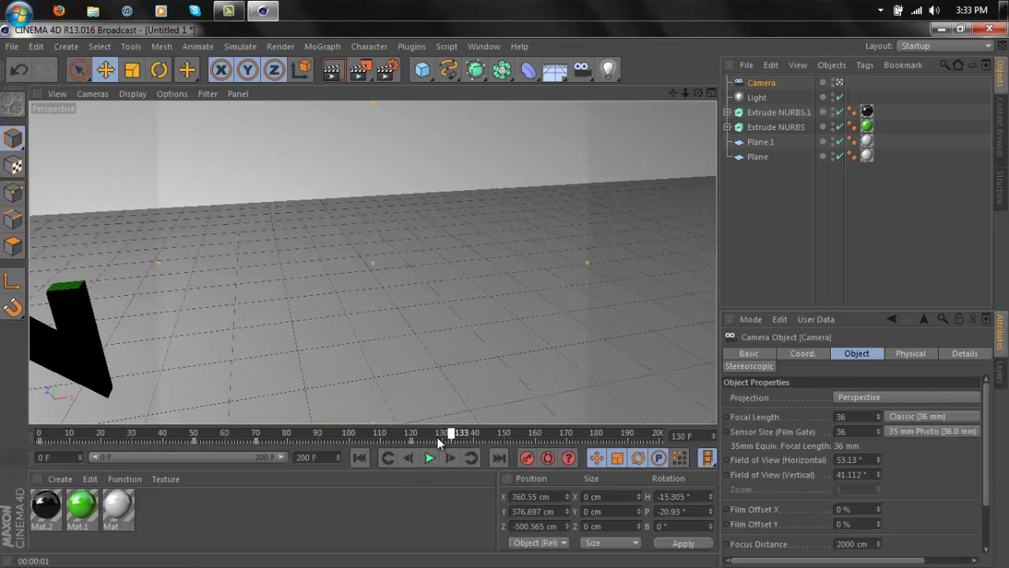
- At frame 160, keyframe the camera pulled back facing the text at about X 276, Y 1125, Z -4183 cm with heading 0.295° and pitch -13.43°
{"action": "left_click_drag", "start_coordinate": [437, 437], "coordinate": [500, 444]}
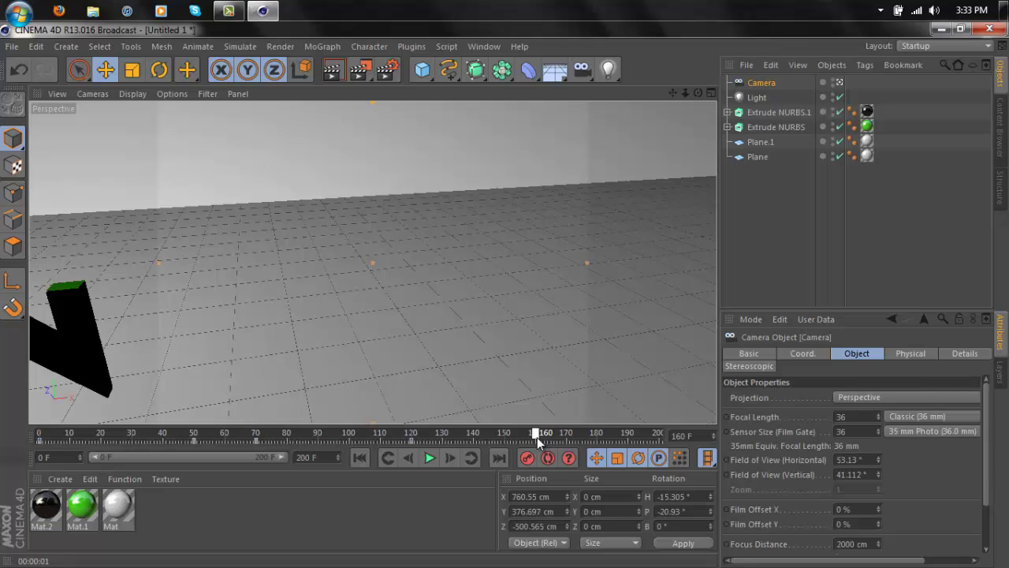
{"action": "left_click_drag", "start_coordinate": [672, 93], "coordinate": [507, 297]}
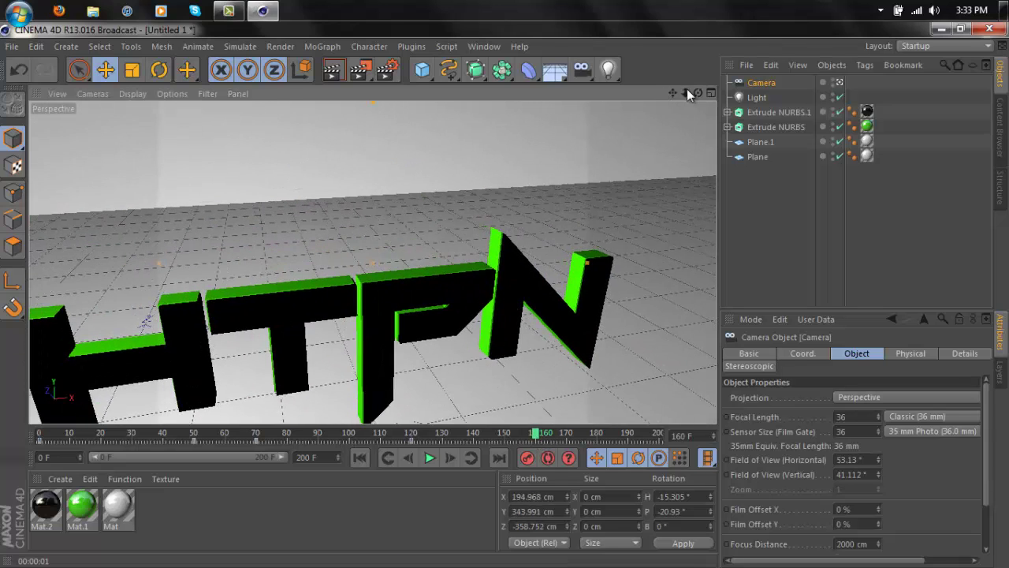
{"action": "left_click_drag", "start_coordinate": [686, 89], "coordinate": [505, 295]}
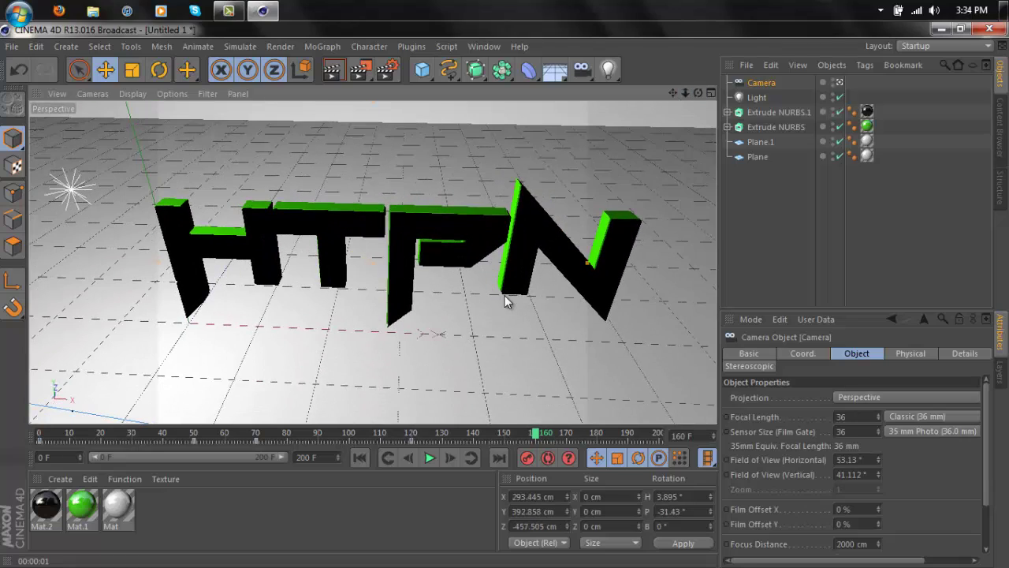
{"action": "left_click_drag", "start_coordinate": [673, 92], "coordinate": [507, 299]}
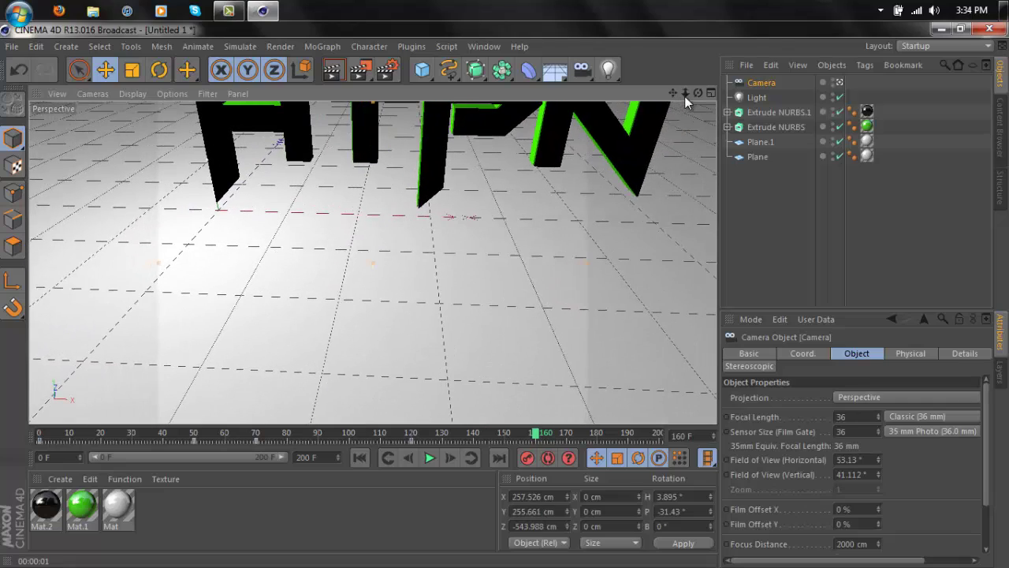
{"action": "left_click_drag", "start_coordinate": [697, 93], "coordinate": [505, 299]}
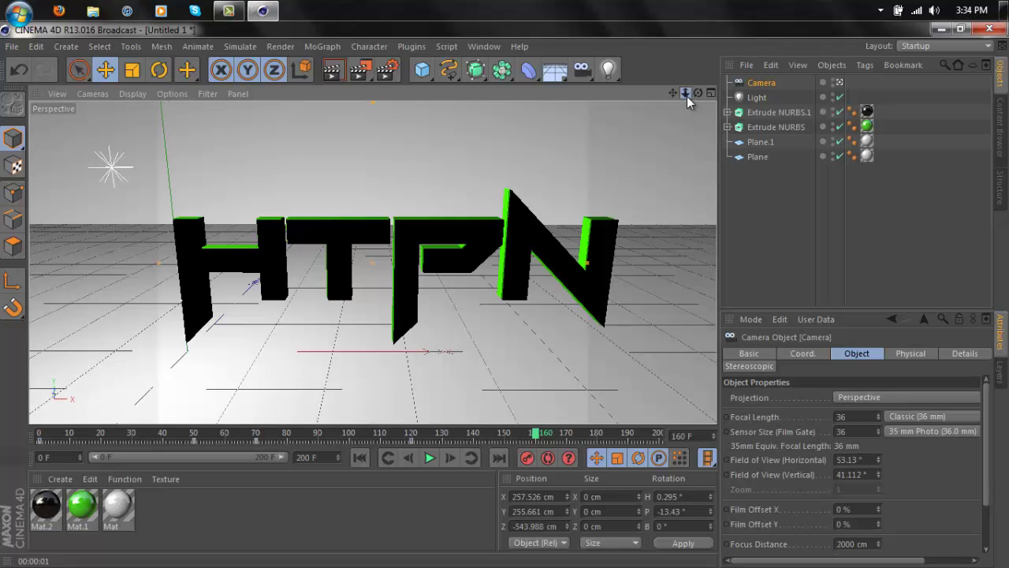
{"action": "left_click_drag", "start_coordinate": [687, 97], "coordinate": [504, 296]}
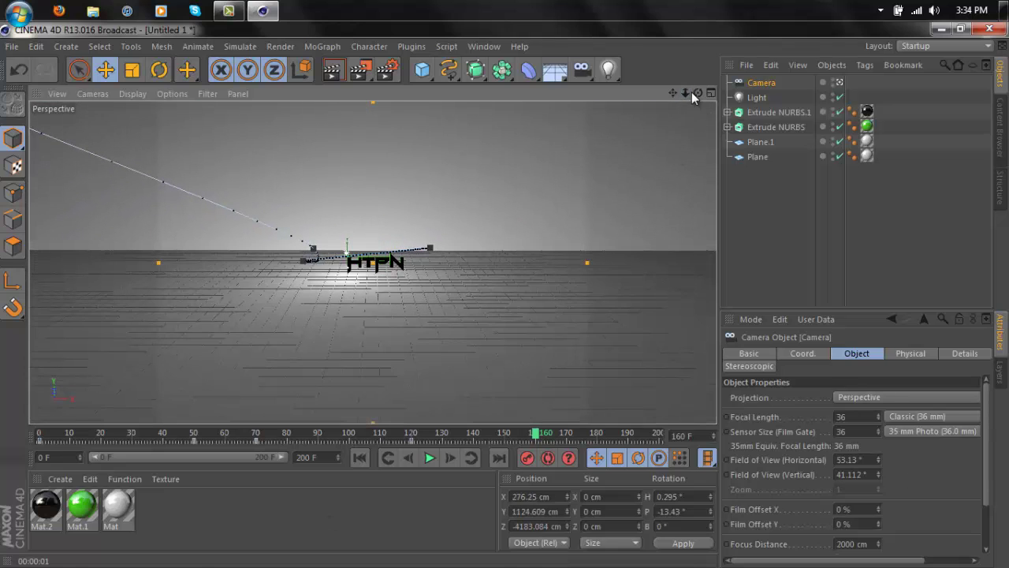
- At frame 200, keyframe the camera past the text at about X 254, Y 103, Z 96 cm, play the animation and return to frame 0
{"action": "left_click_drag", "start_coordinate": [536, 433], "coordinate": [670, 436]}
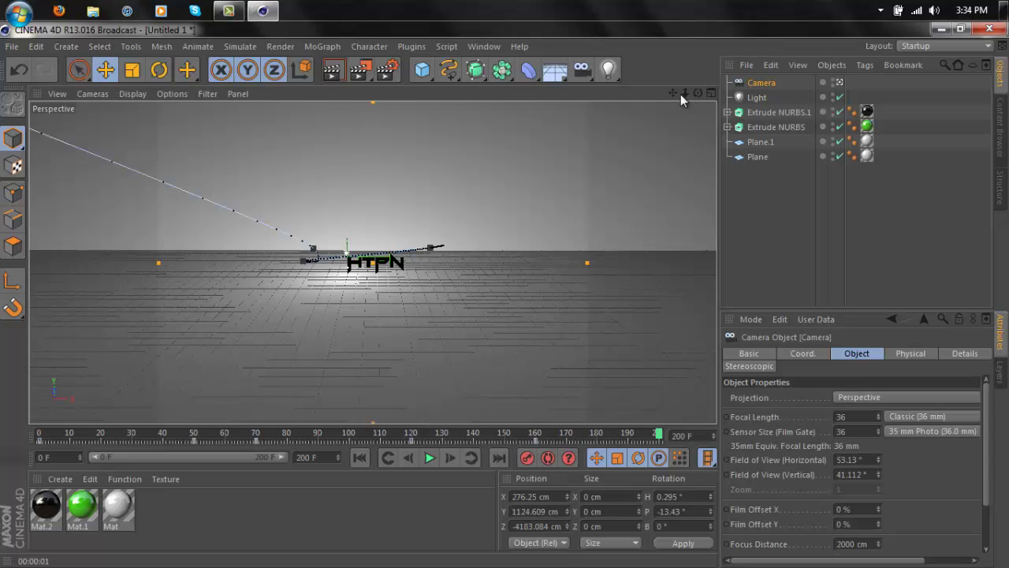
{"action": "left_click_drag", "start_coordinate": [683, 94], "coordinate": [506, 302]}
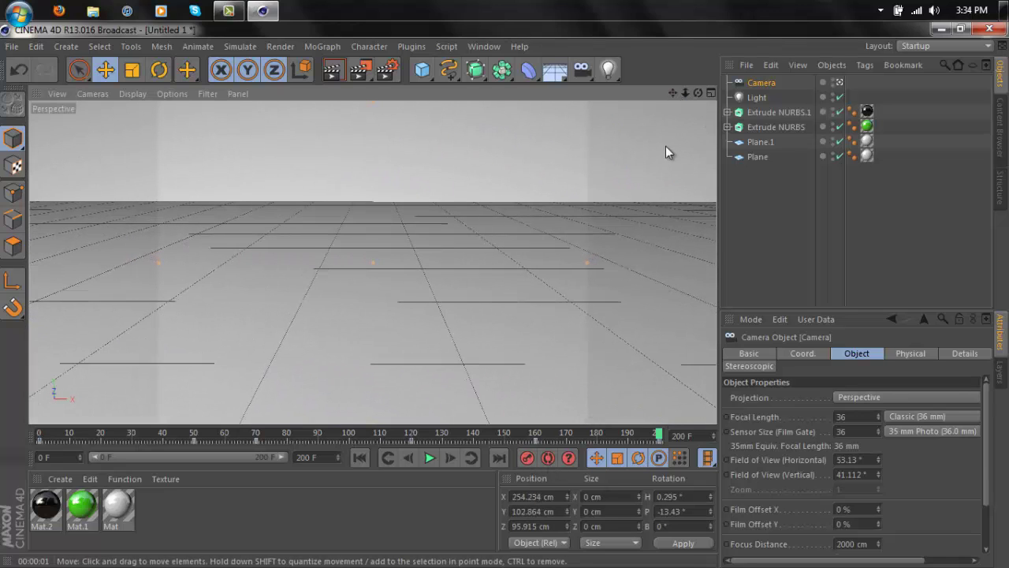
{"action": "left_click", "coordinate": [172, 433]}
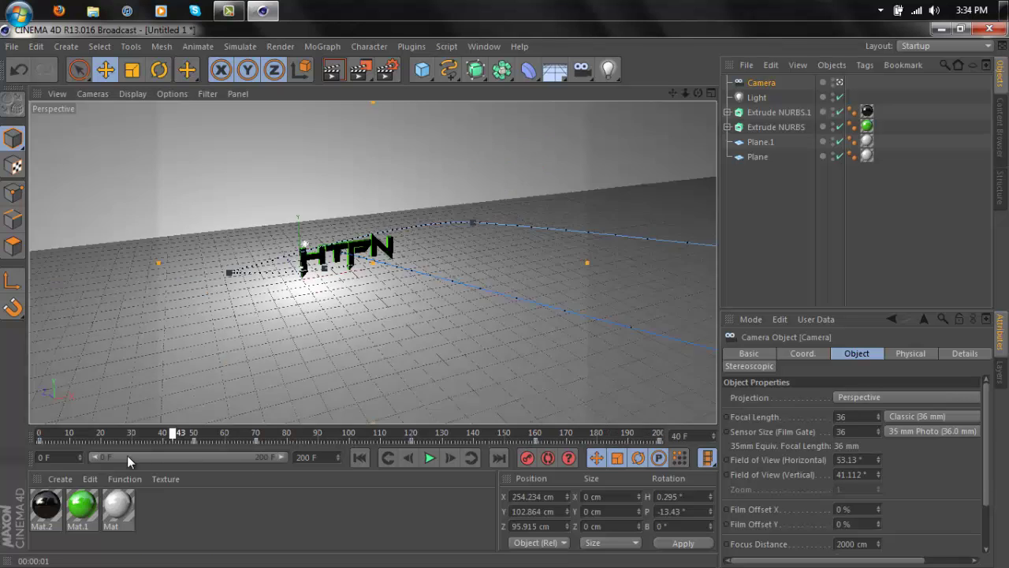
{"action": "key", "text": "shift+f"}
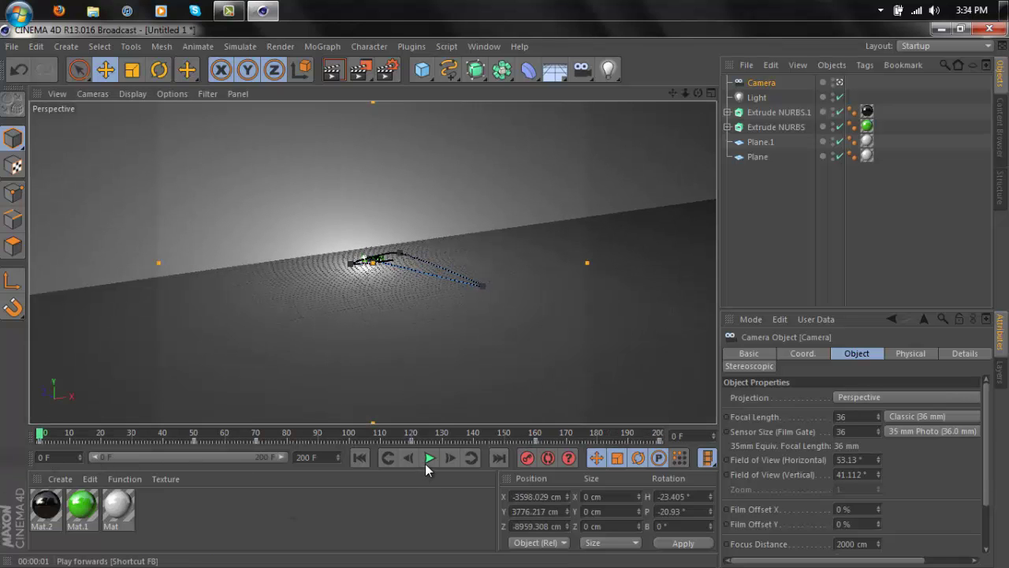
{"action": "left_click", "coordinate": [427, 462]}
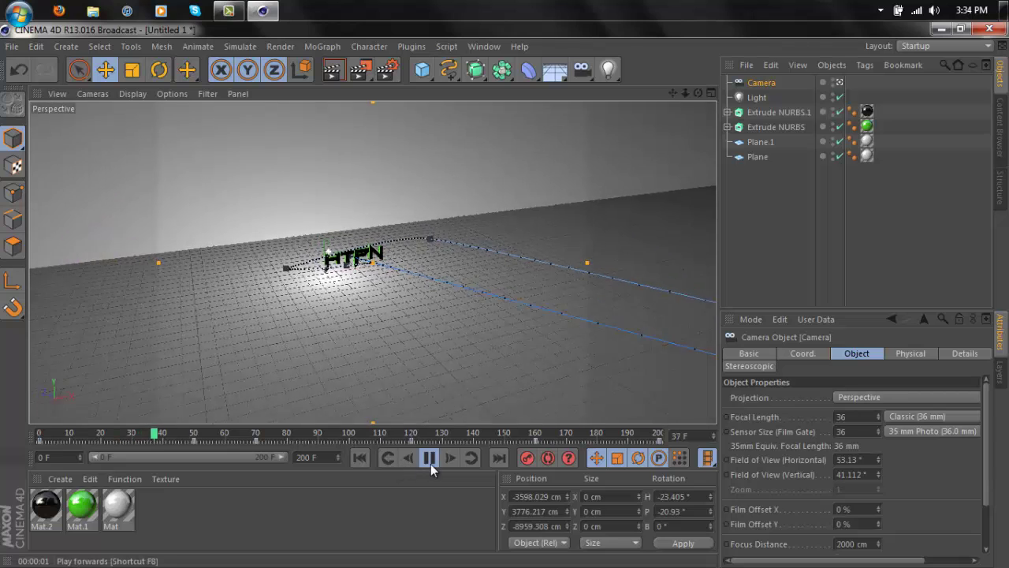
{"action": "left_click", "coordinate": [429, 457]}
{"action": "left_click_drag", "start_coordinate": [161, 433], "coordinate": [40, 434]}
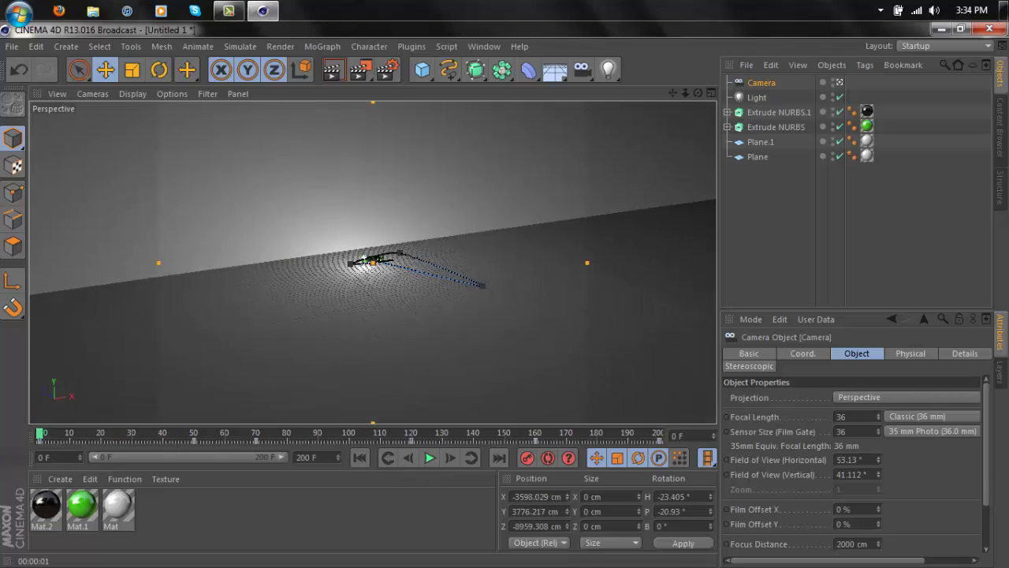
- Set the render output size to 1080 x 720 pixels, starting from the 1280 x 1024 screen preset
{"action": "left_click", "coordinate": [385, 71]}
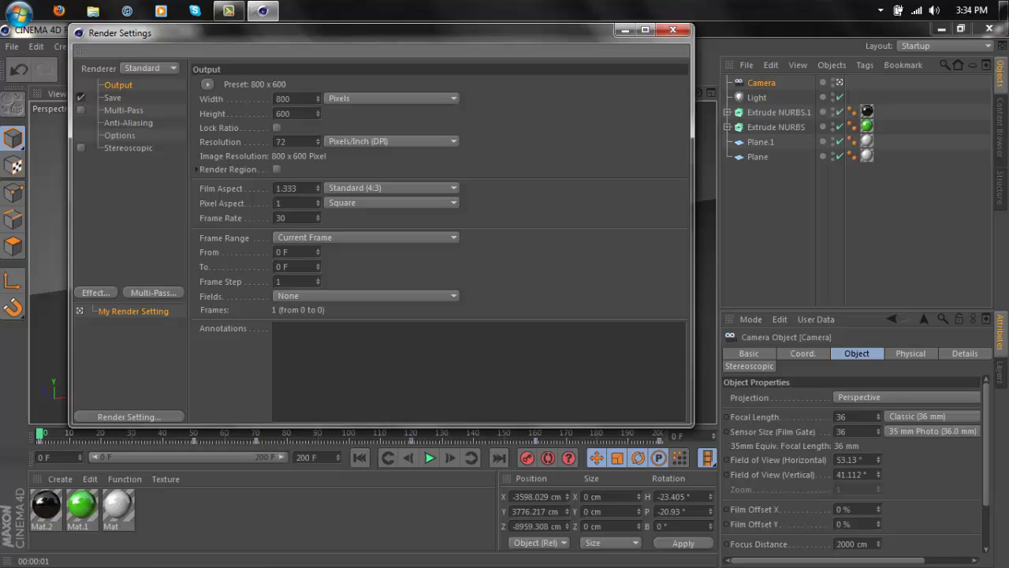
{"action": "left_click", "coordinate": [209, 85]}
{"action": "mouse_move", "coordinate": [224, 102]}
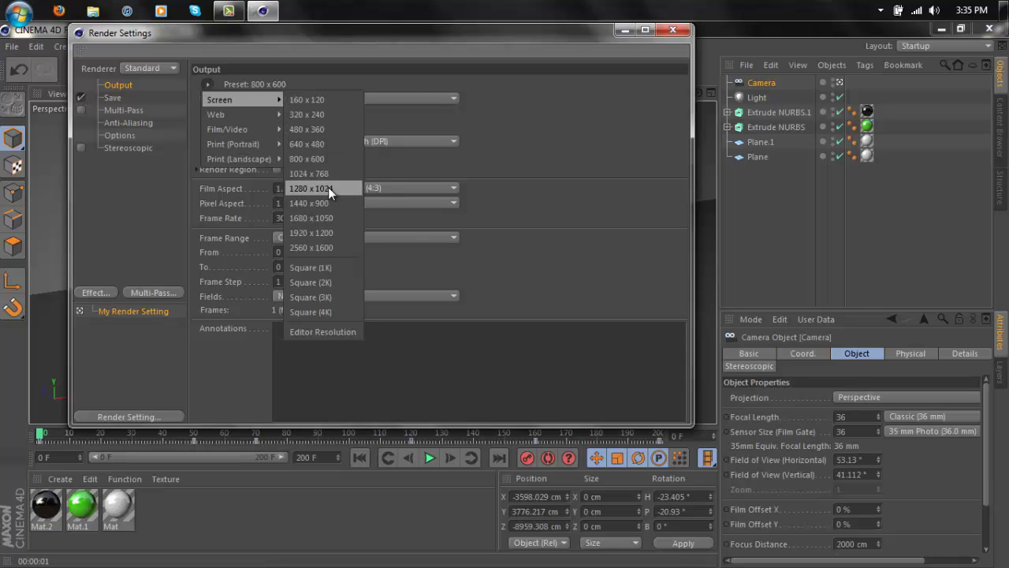
{"action": "left_click", "coordinate": [328, 187]}
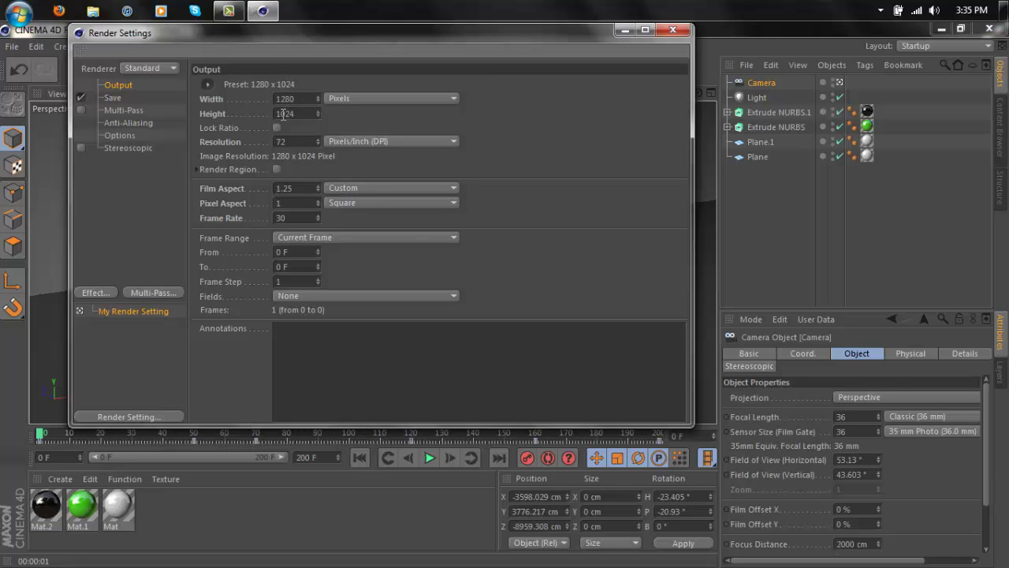
{"action": "left_click", "coordinate": [299, 114]}
{"action": "left_click", "coordinate": [302, 97]}
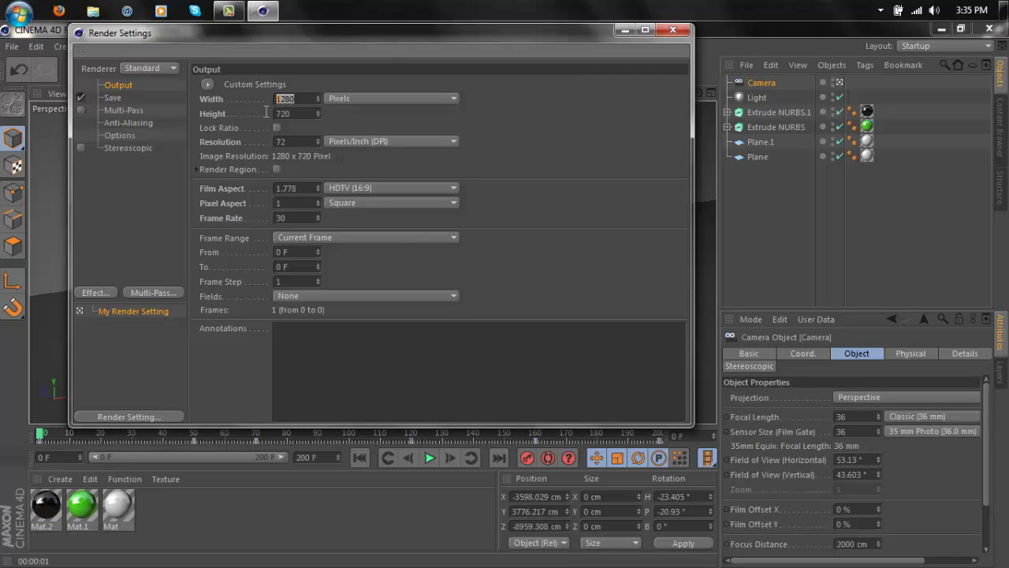
{"action": "type", "text": "10"}
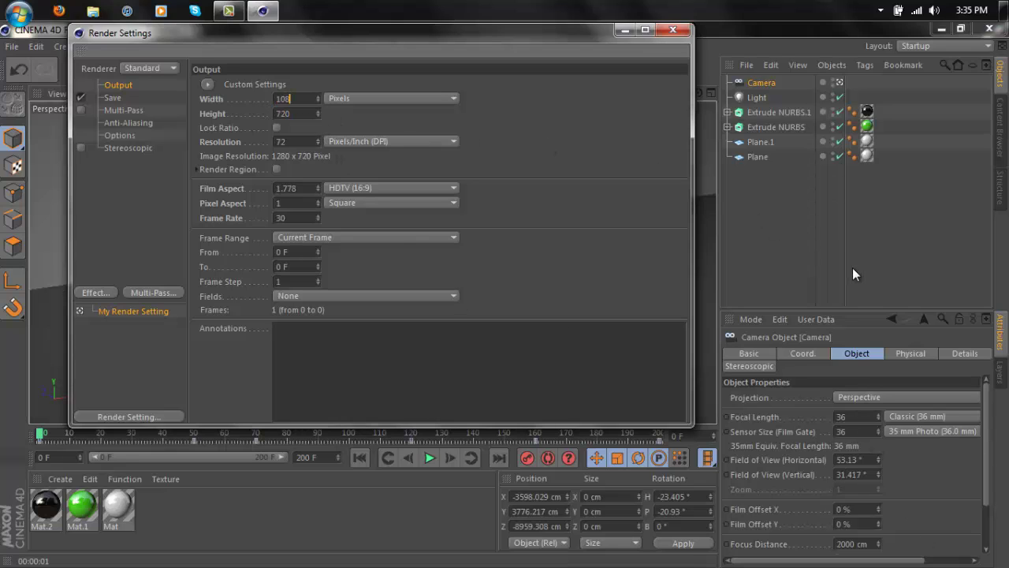
{"action": "type", "text": "80"}
{"action": "key", "text": "Return"}
{"action": "left_click", "coordinate": [339, 189]}
{"action": "left_click", "coordinate": [339, 190]}
- Set the render to save as an AVI Movie named Intro 2 in the Documents library
{"action": "left_click", "coordinate": [100, 99]}
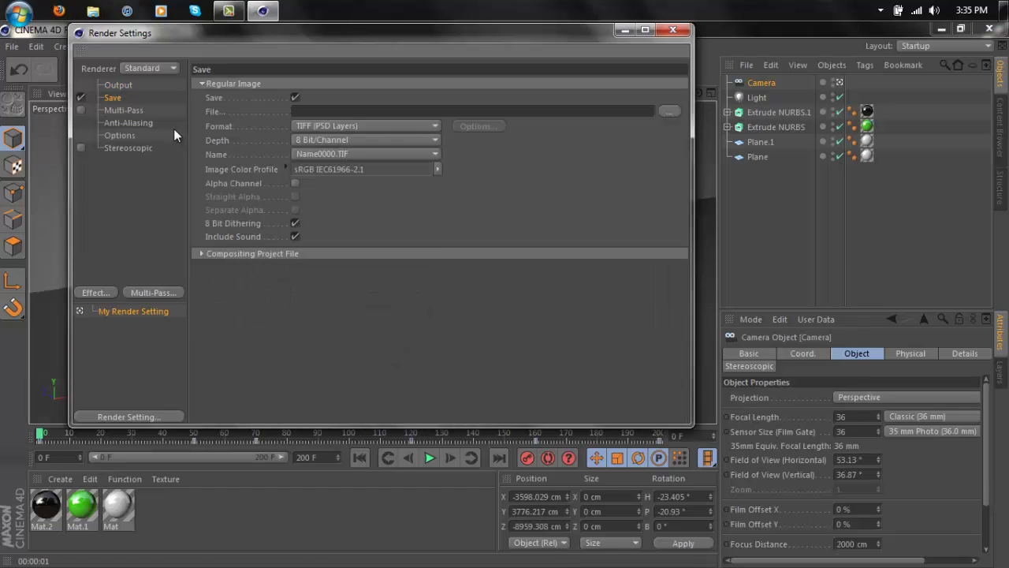
{"action": "left_click", "coordinate": [338, 126]}
{"action": "left_click", "coordinate": [347, 381]}
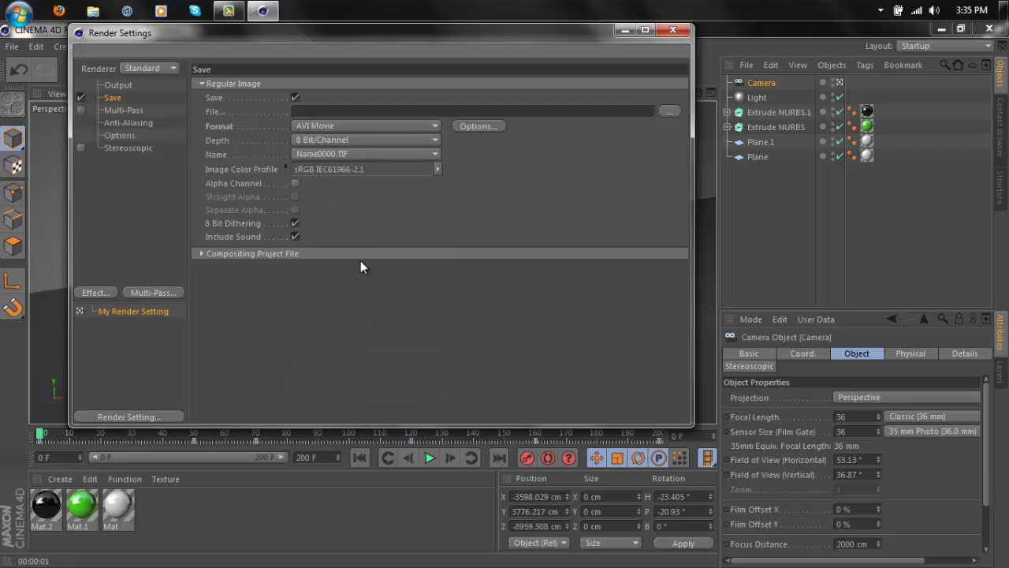
{"action": "left_click", "coordinate": [669, 112]}
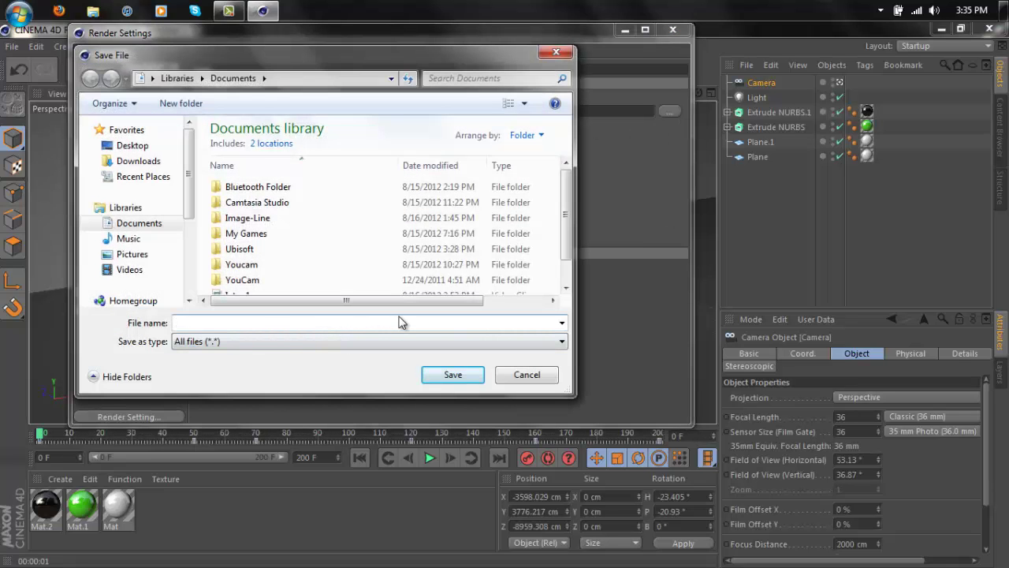
{"action": "type", "text": "Intro 2"}
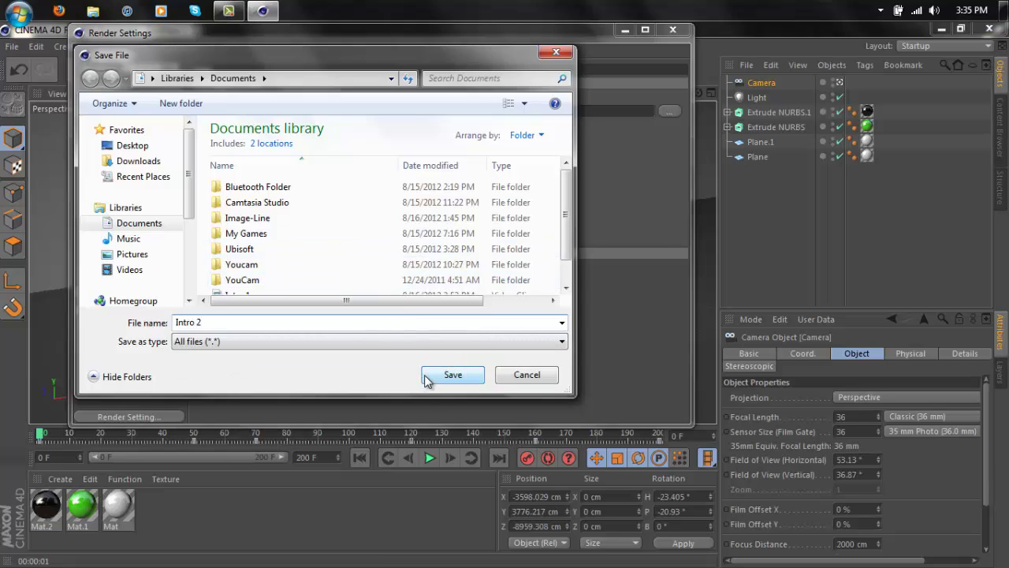
{"action": "left_click", "coordinate": [448, 375]}
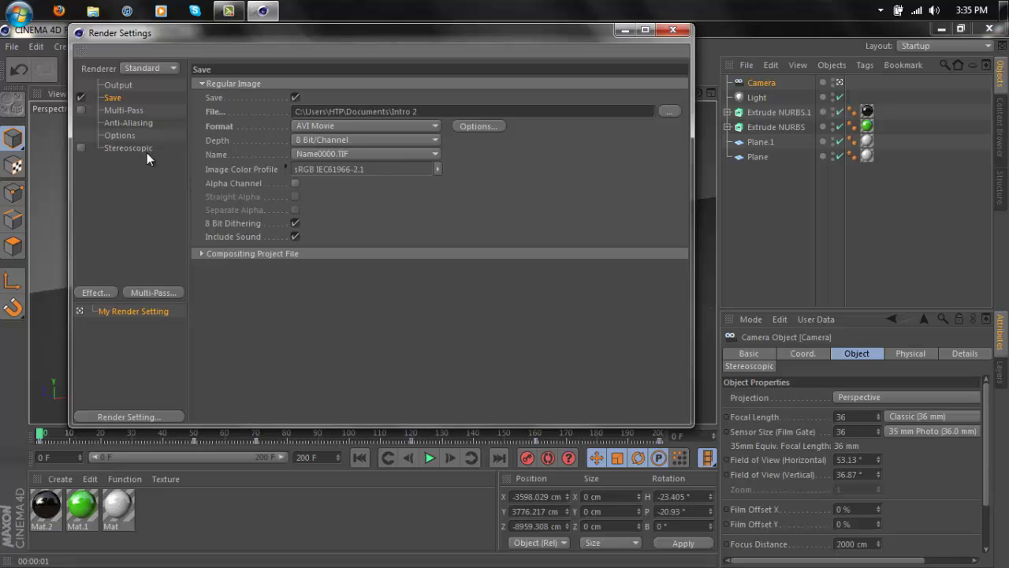
- Set the render frame range from frame 0 to frame 200
{"action": "left_click", "coordinate": [141, 110]}
{"action": "left_click", "coordinate": [135, 82]}
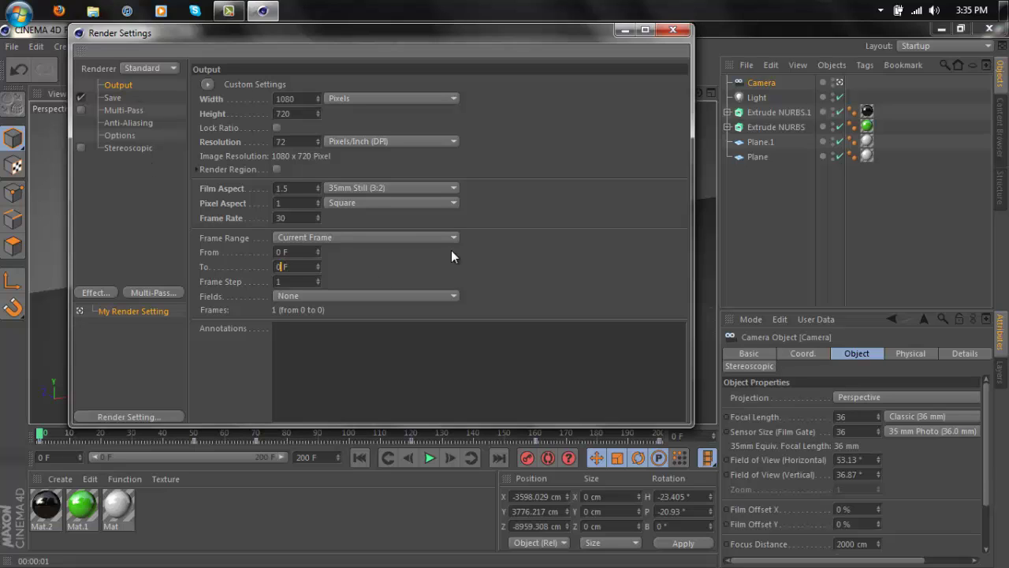
{"action": "left_click", "coordinate": [622, 30]}
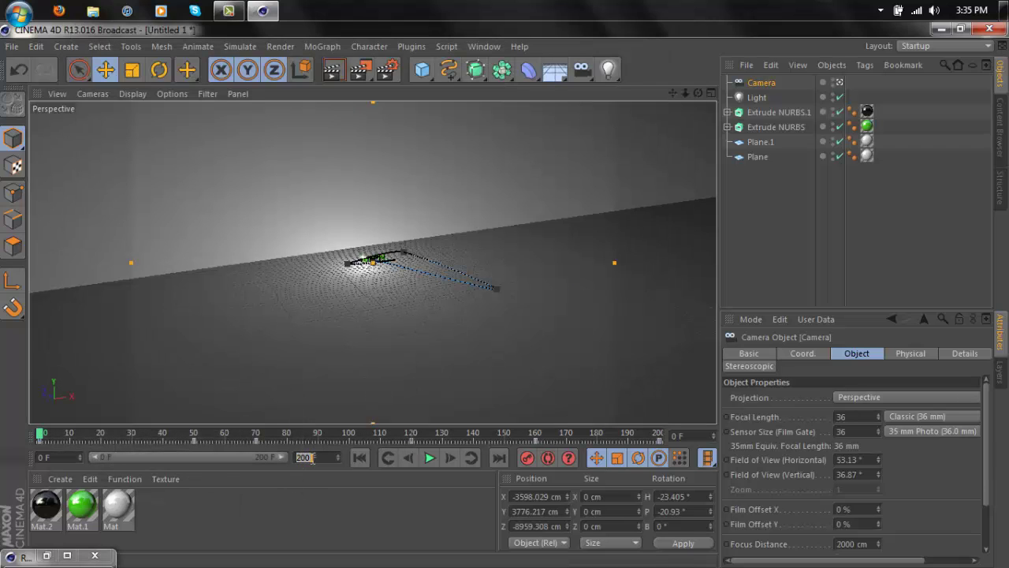
{"action": "left_click_drag", "start_coordinate": [39, 435], "coordinate": [2, 408]}
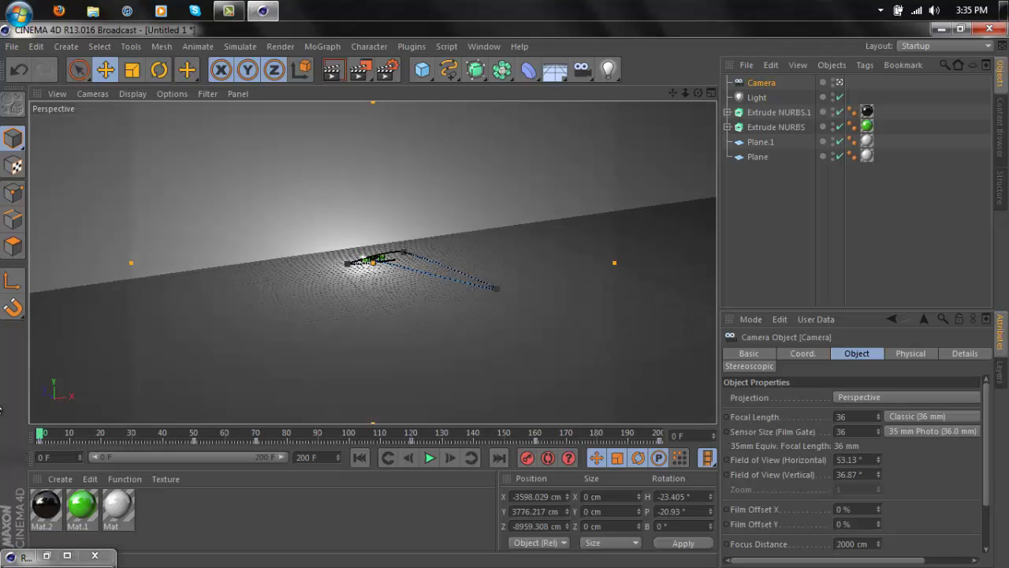
{"action": "left_click", "coordinate": [257, 12]}
{"action": "left_click", "coordinate": [263, 12]}
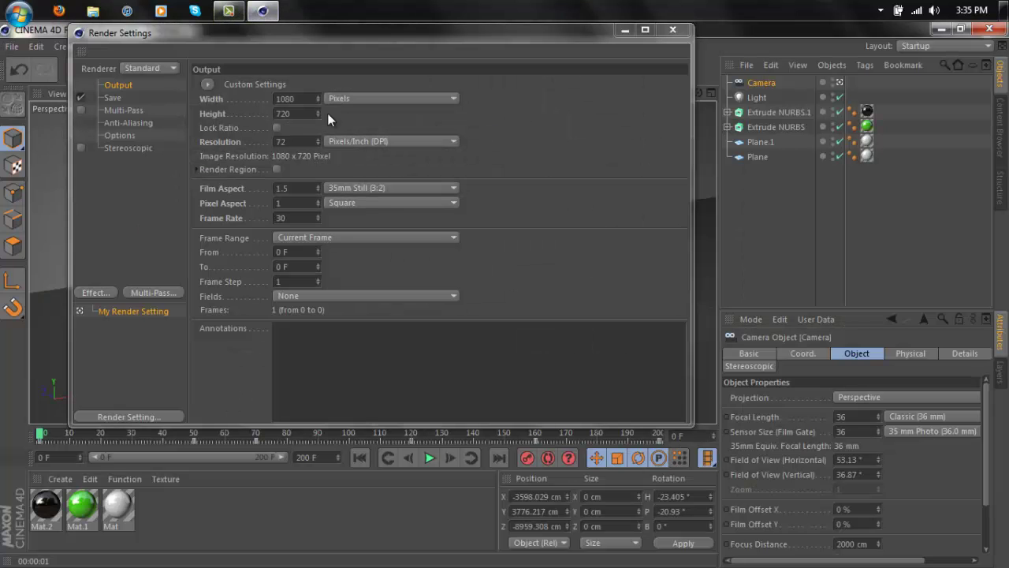
{"action": "left_click", "coordinate": [281, 266]}
{"action": "type", "text": "200"}
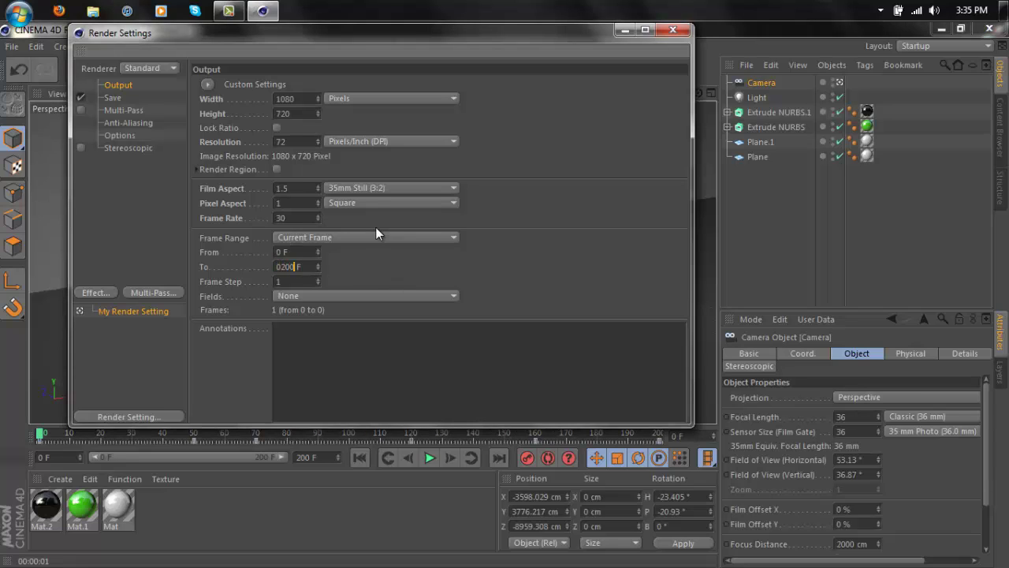
{"action": "key", "text": "BackSpace"}
{"action": "key", "text": "BackSpace"}
{"action": "key", "text": "BackSpace"}
{"action": "key", "text": "BackSpace"}
{"action": "type", "text": "200"}
{"action": "key", "text": "Return"}
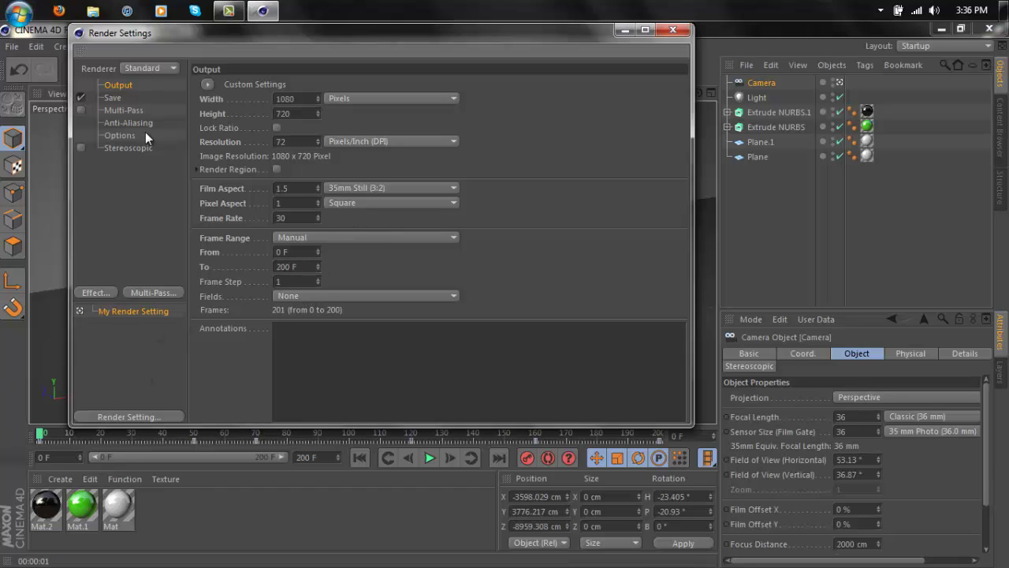
- Look through the general, anti-aliasing and stereoscopic render settings, close them and render the animation to the Picture Viewer
{"action": "left_click", "coordinate": [120, 136]}
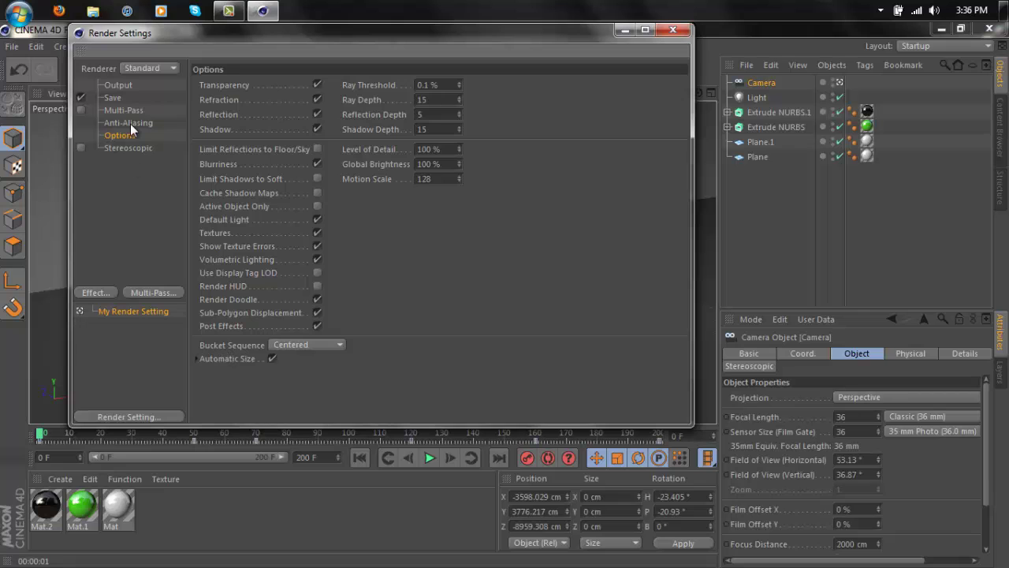
{"action": "left_click", "coordinate": [130, 123]}
{"action": "left_click", "coordinate": [130, 147]}
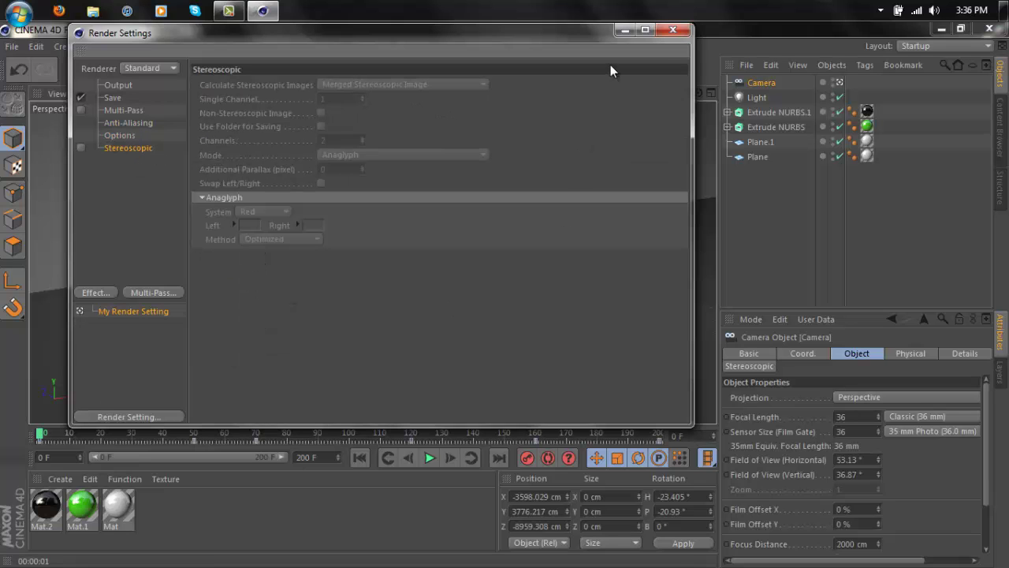
{"action": "left_click", "coordinate": [672, 30]}
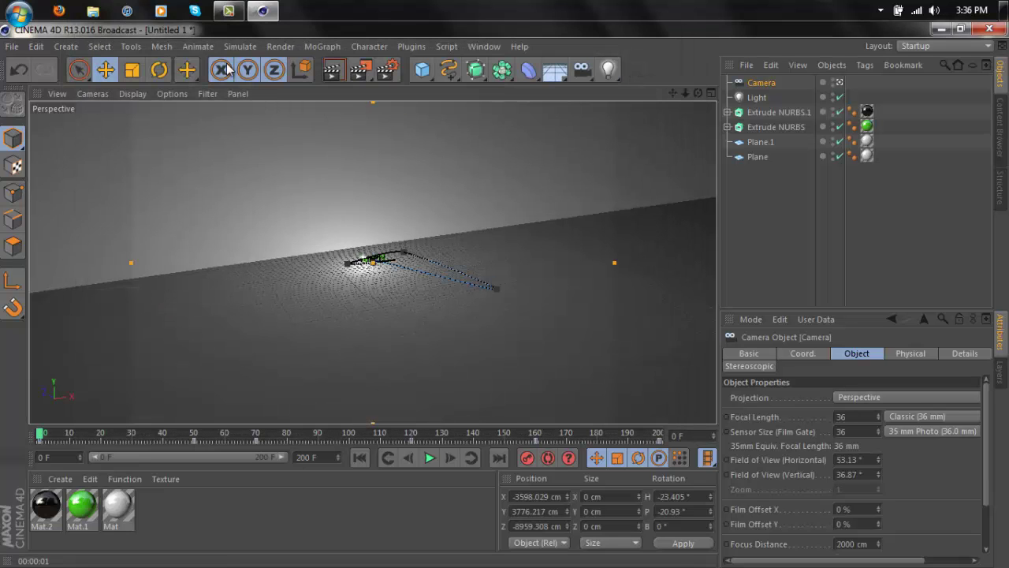
{"action": "left_click", "coordinate": [371, 73]}
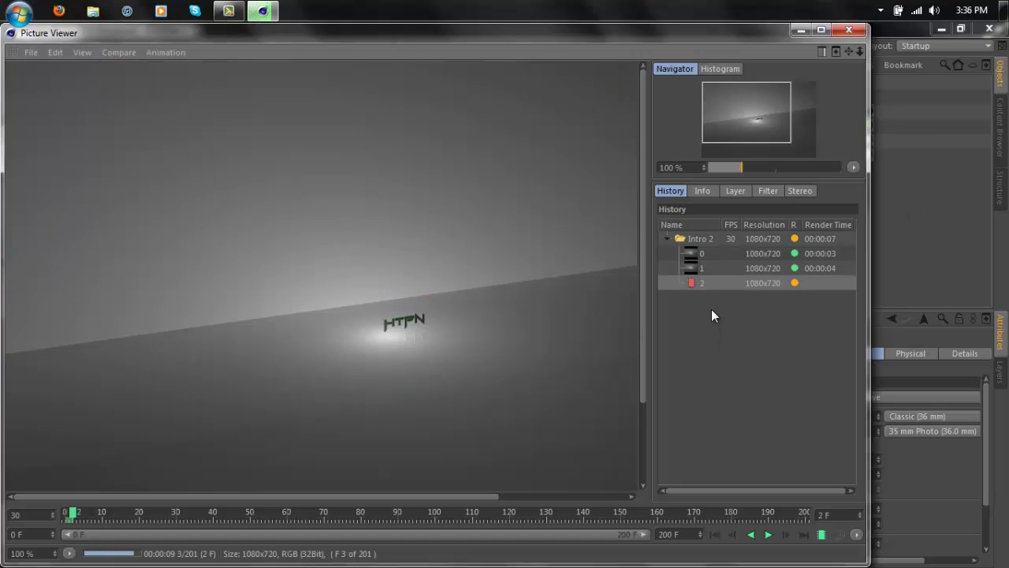
- Minimize the Picture Viewer and the main window while rendering continues, and open a Windows Explorer window on Computer
{"action": "left_click", "coordinate": [800, 29]}
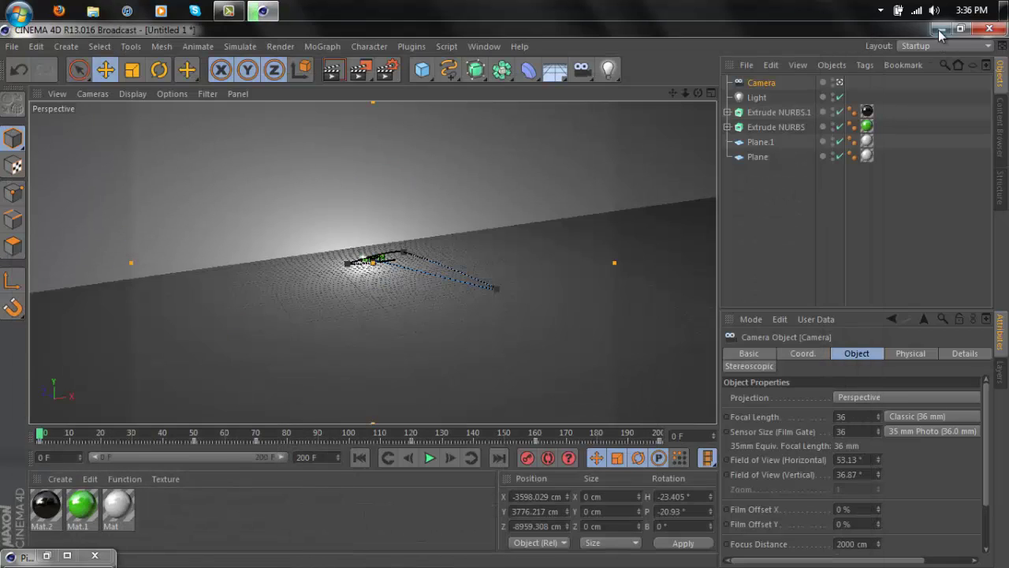
{"action": "left_click", "coordinate": [939, 29]}
{"action": "key", "text": "super"}
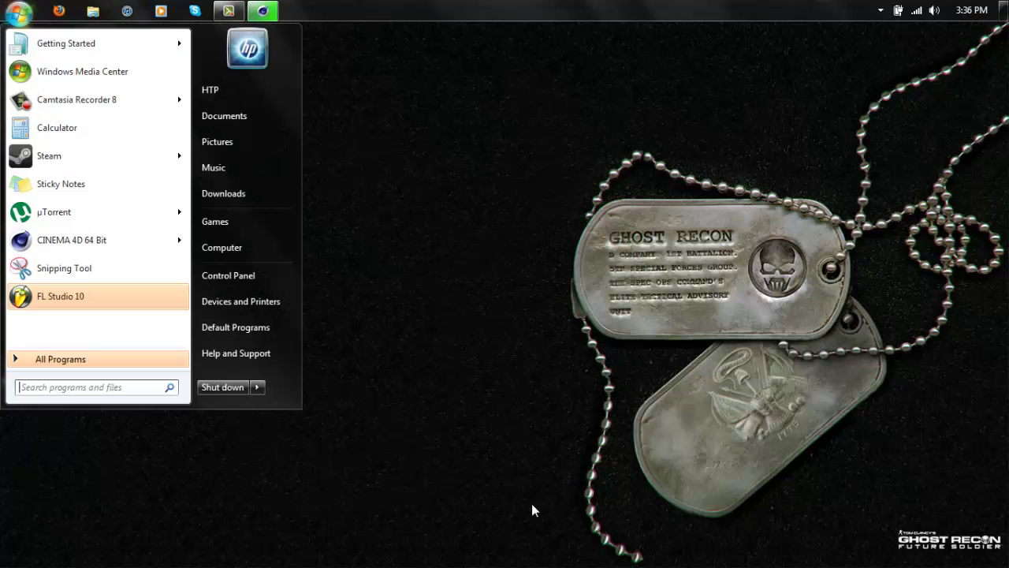
{"action": "key", "text": "super+e"}
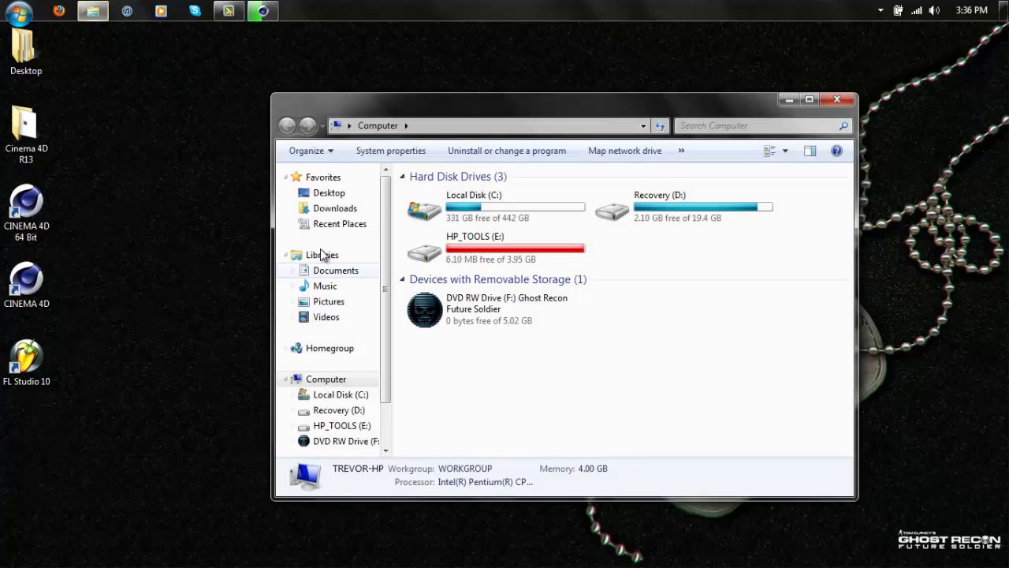
- Play the earlier Intro 1 video clip from the Documents library, and close the player and the Explorer window
{"action": "left_click", "coordinate": [321, 273]}
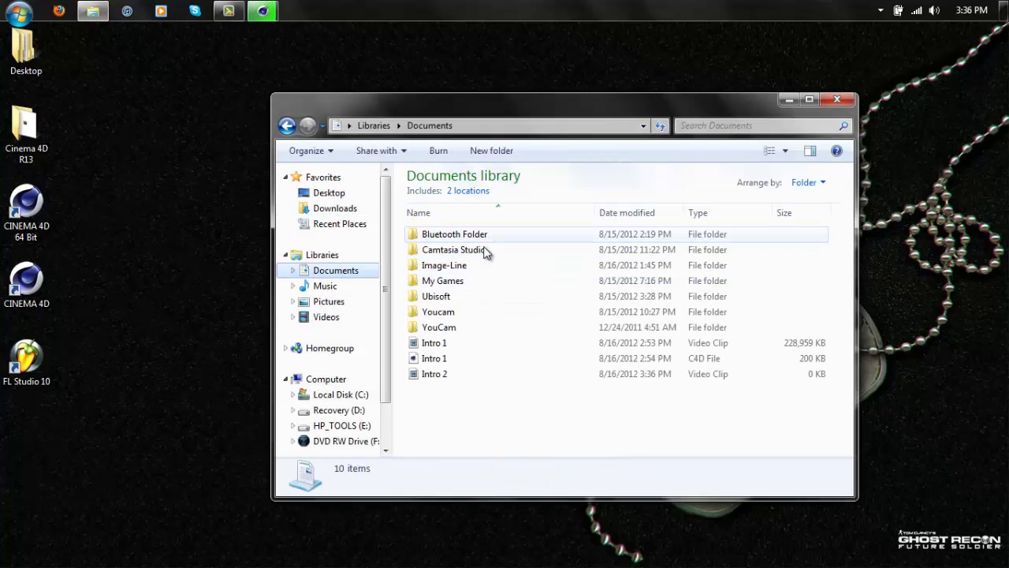
{"action": "left_click", "coordinate": [462, 347]}
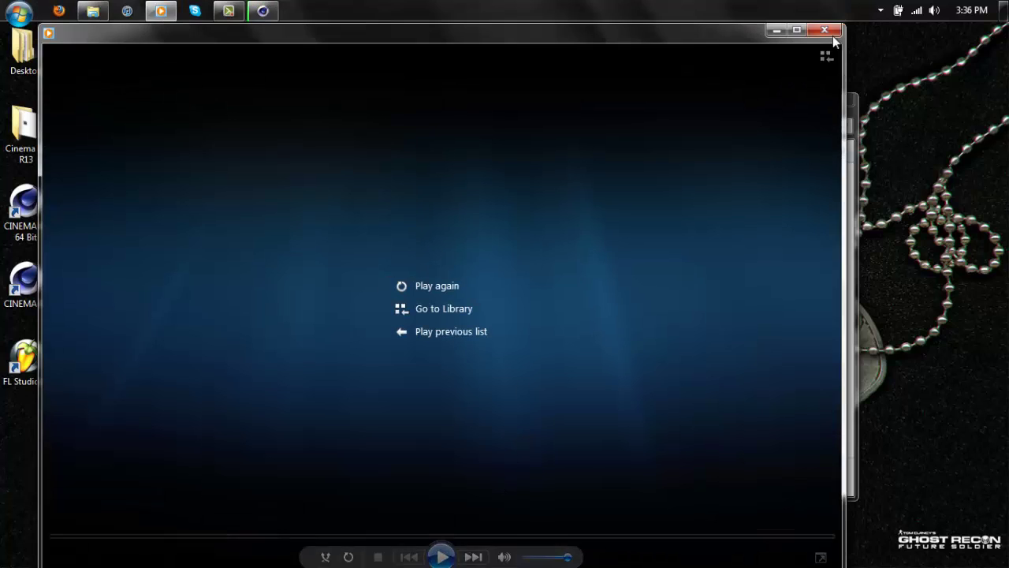
{"action": "left_click", "coordinate": [829, 30]}
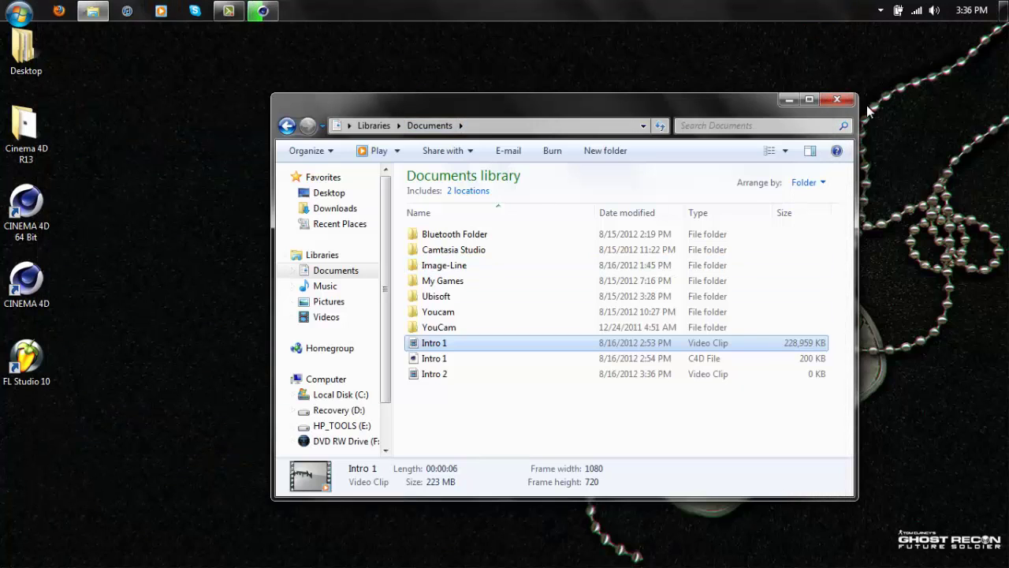
{"action": "left_click", "coordinate": [837, 101]}
- Switch back to CINEMA 4D to check the Intro 2 render progress, and minimize the Picture Viewer and main window again
{"action": "left_click", "coordinate": [263, 10]}
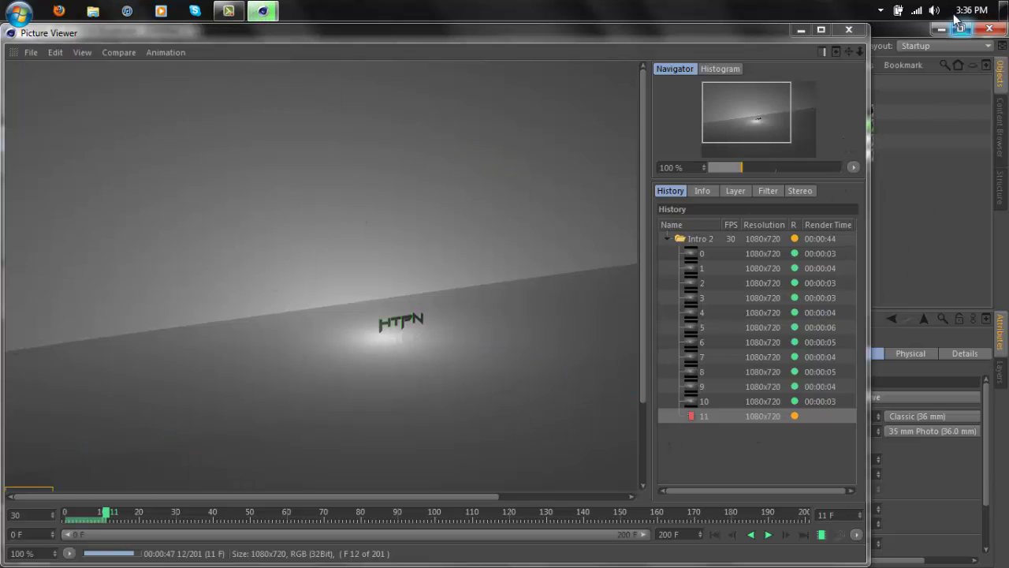
{"action": "left_click", "coordinate": [801, 30]}
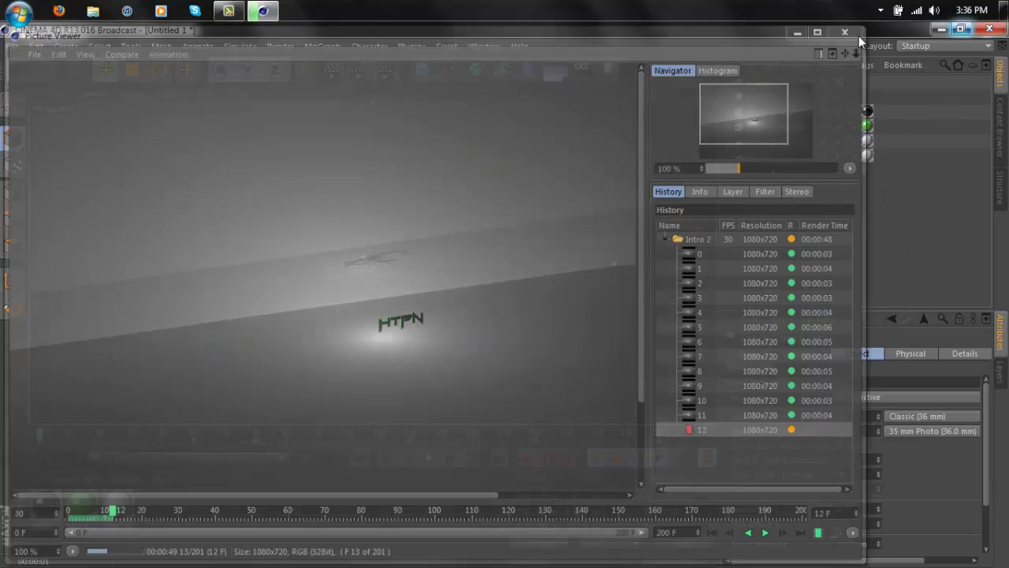
{"action": "left_click", "coordinate": [938, 30]}
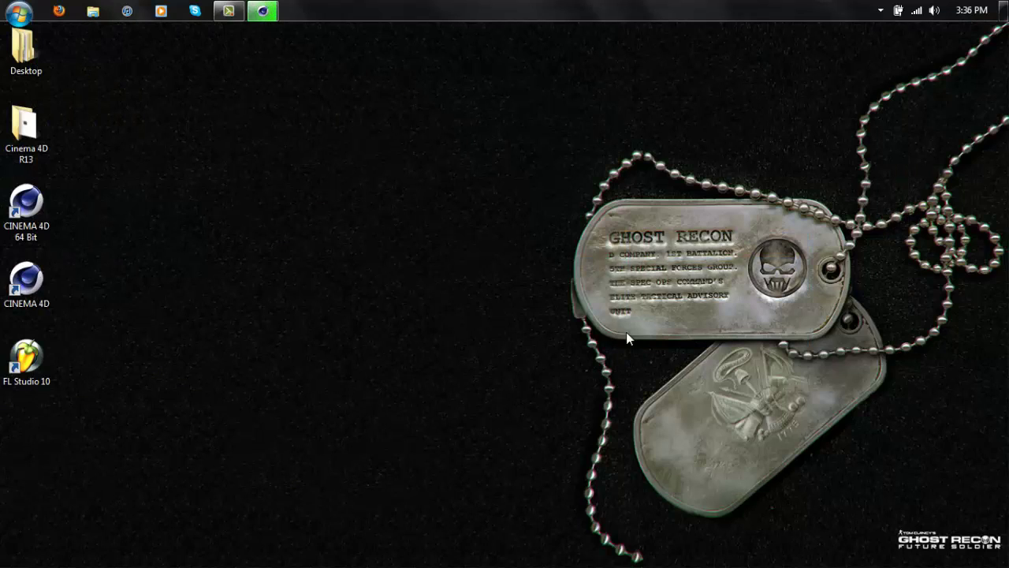
{"action": "left_click_drag", "start_coordinate": [881, 150], "coordinate": [473, 410]}
{"action": "left_click_drag", "start_coordinate": [508, 116], "coordinate": [907, 357]}
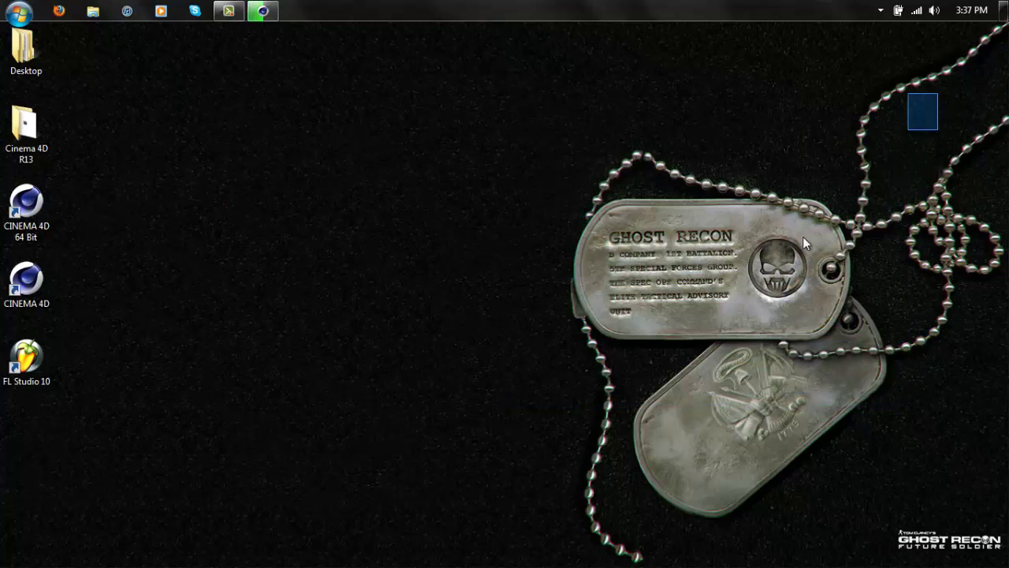
{"action": "left_click_drag", "start_coordinate": [804, 238], "coordinate": [446, 447]}
{"action": "left_click_drag", "start_coordinate": [446, 446], "coordinate": [906, 153]}
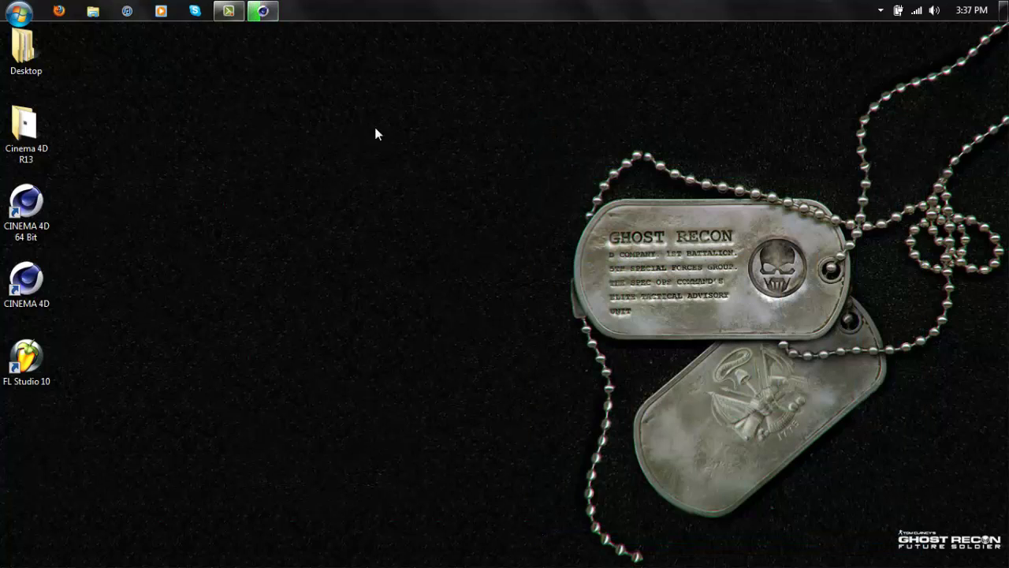
{"action": "left_click_drag", "start_coordinate": [689, 186], "coordinate": [628, 203]}
{"action": "left_click_drag", "start_coordinate": [699, 251], "coordinate": [605, 317]}
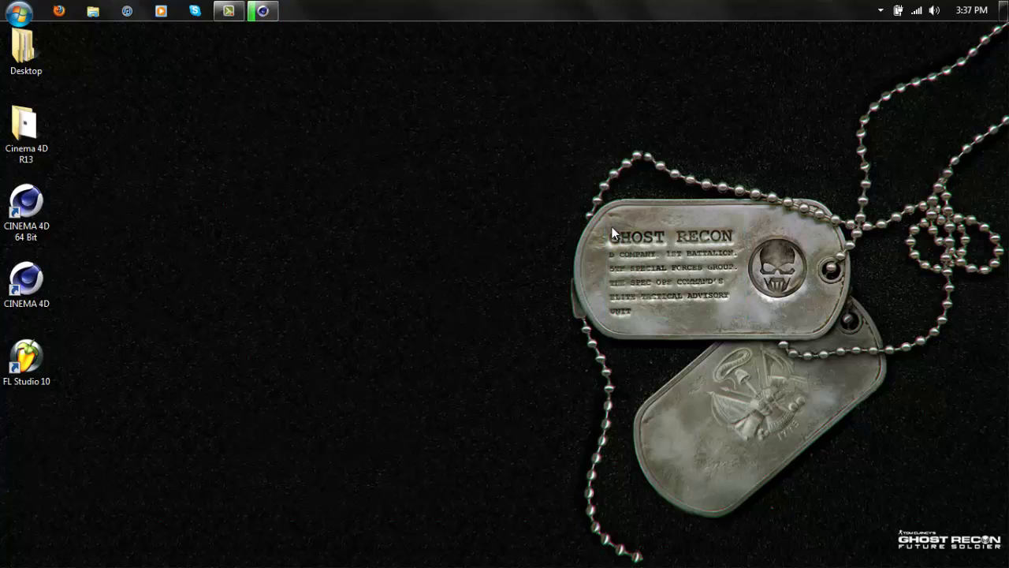
{"action": "left_click_drag", "start_coordinate": [606, 226], "coordinate": [739, 314]}
{"action": "left_click_drag", "start_coordinate": [804, 295], "coordinate": [874, 335]}
{"action": "left_click_drag", "start_coordinate": [754, 318], "coordinate": [732, 318]}
{"action": "left_click_drag", "start_coordinate": [794, 243], "coordinate": [745, 302]}
{"action": "left_click_drag", "start_coordinate": [378, 71], "coordinate": [968, 493]}
{"action": "left_click_drag", "start_coordinate": [968, 287], "coordinate": [889, 533]}
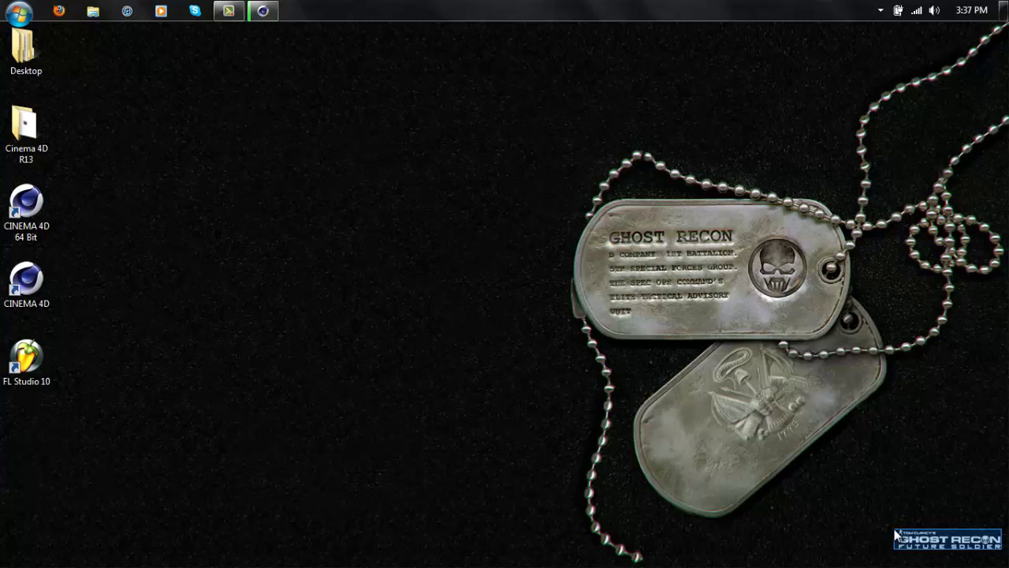
{"action": "left_click_drag", "start_coordinate": [896, 536], "coordinate": [896, 536]}
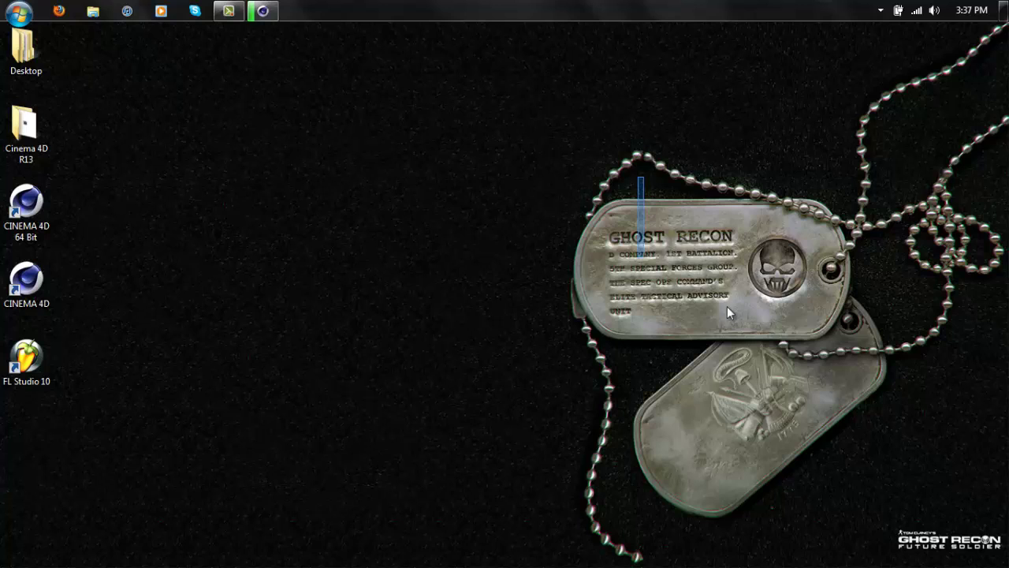
{"action": "left_click_drag", "start_coordinate": [727, 312], "coordinate": [851, 279]}
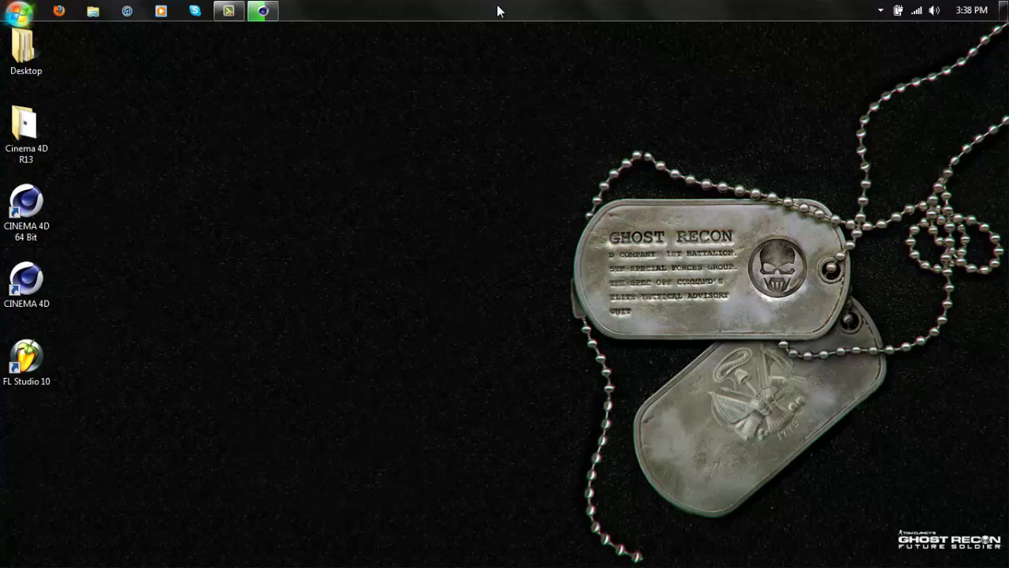
{"action": "left_click", "coordinate": [226, 12]}
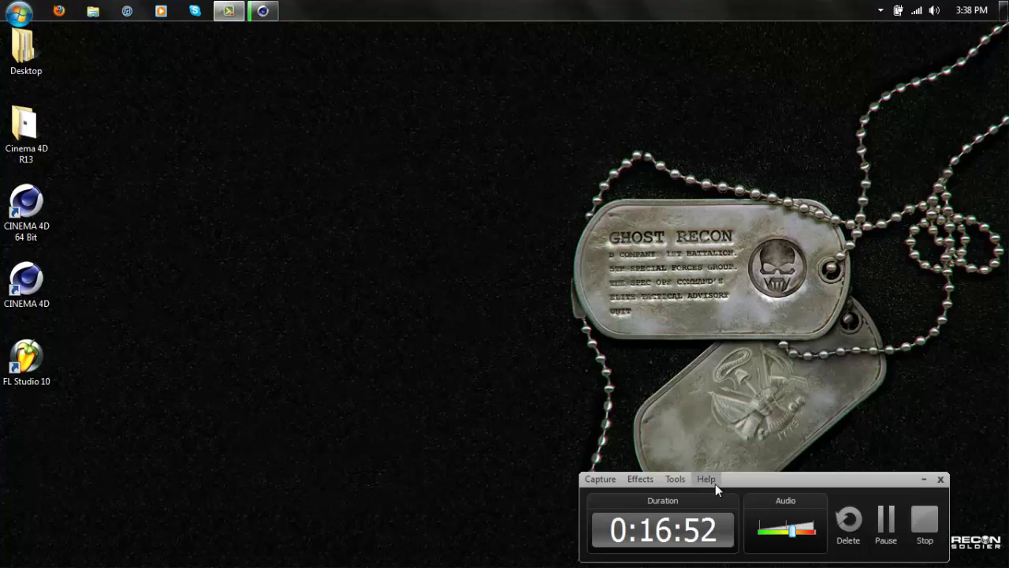